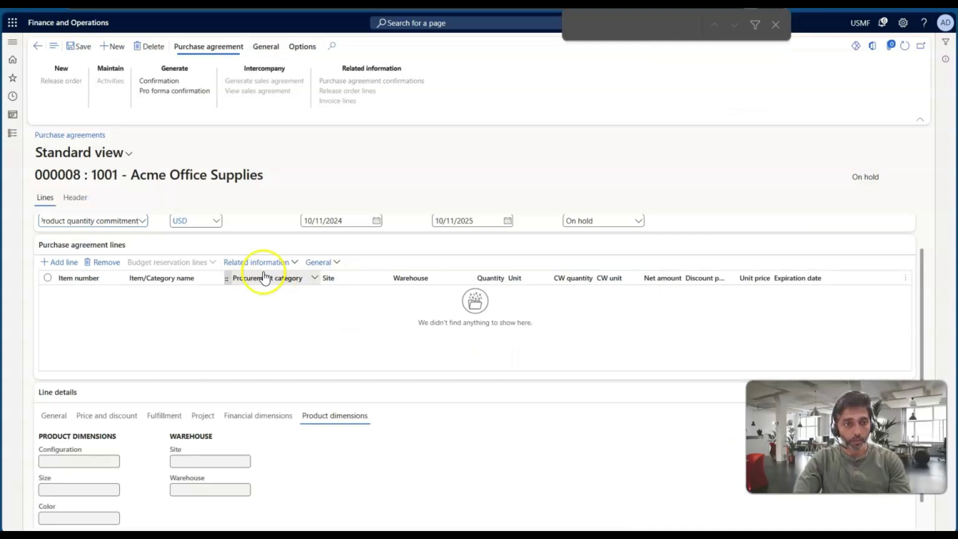
Add a purchase agreement line for item 1000 (Surface Pro 128 GB) with site 2 and warehouse 24
left_click(67, 263)
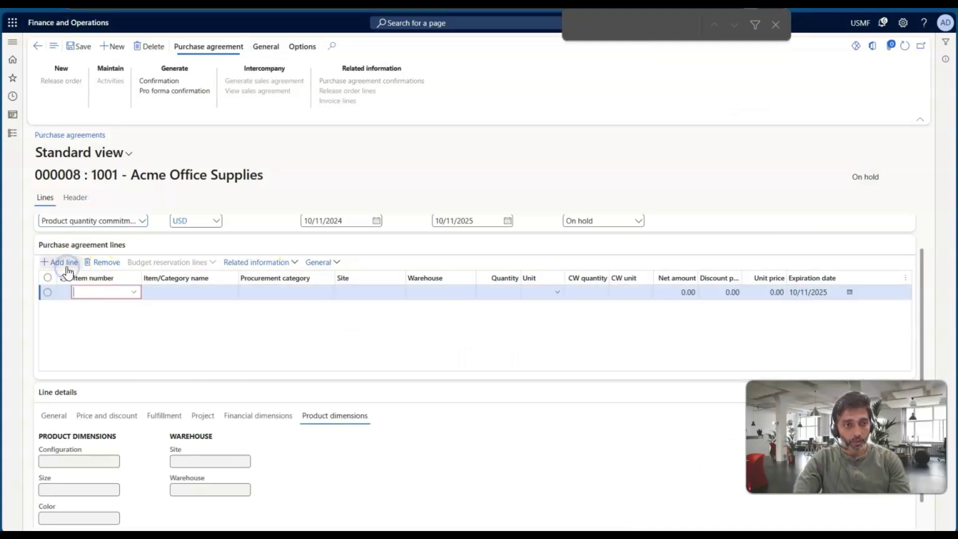
left_click(135, 293)
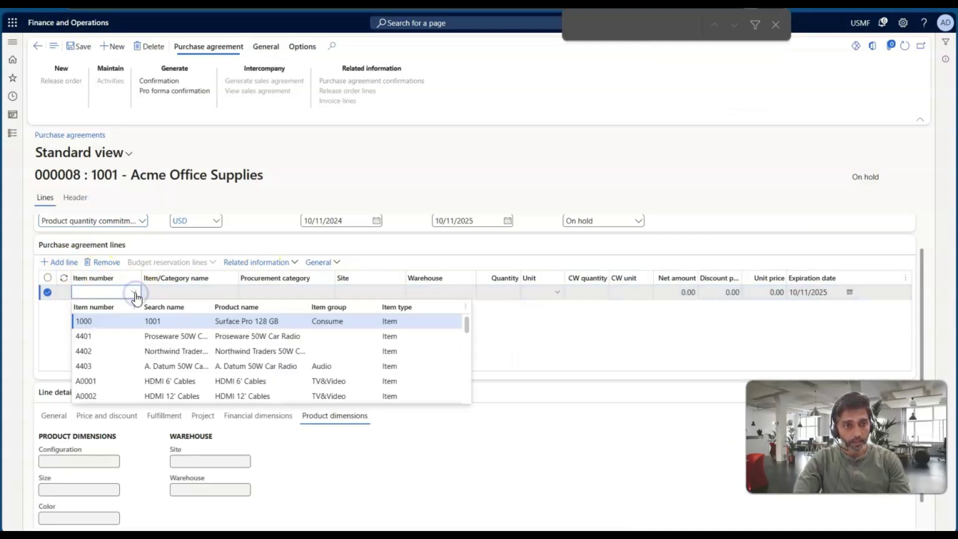
left_click(118, 321)
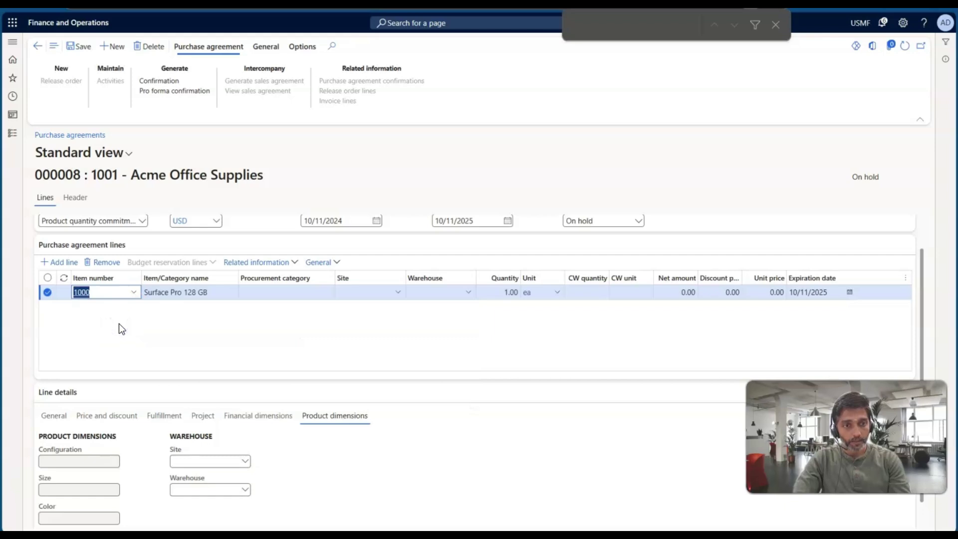
left_click(373, 299)
type("2")
key("Tab")
type("24")
key("Tab")
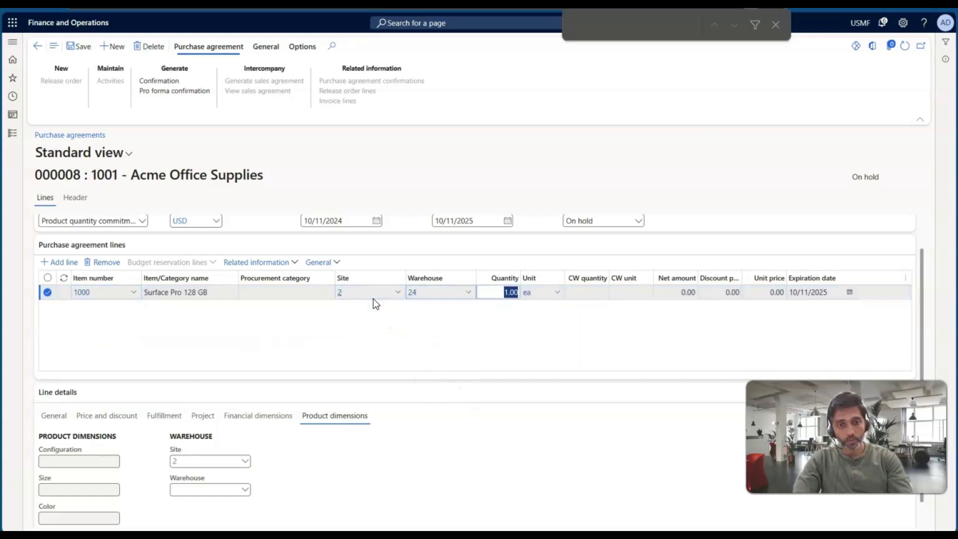
Set the agreement line's quantity to 50, discount percent to 2 and unit price to 150
type("5")
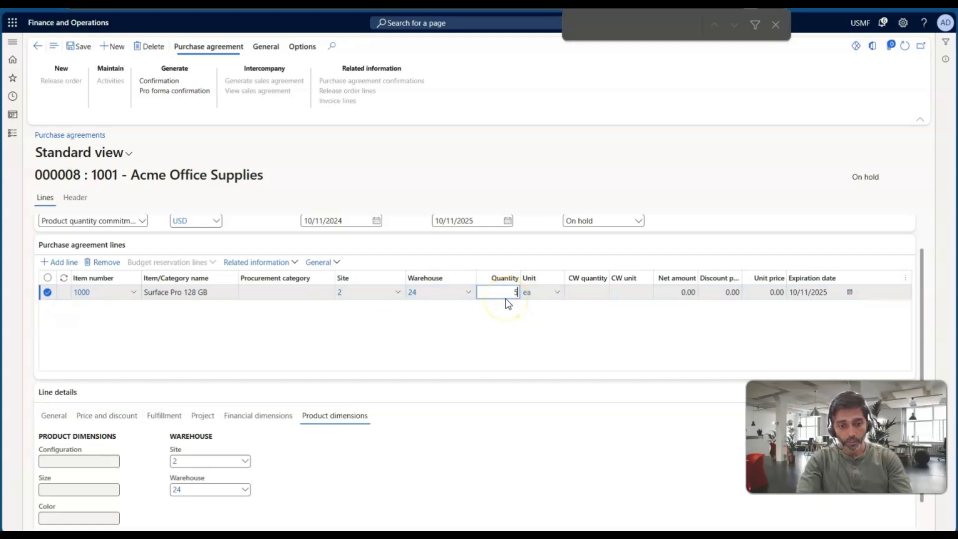
type("0")
key("Tab")
key("Tab")
key("Tab")
key("Tab")
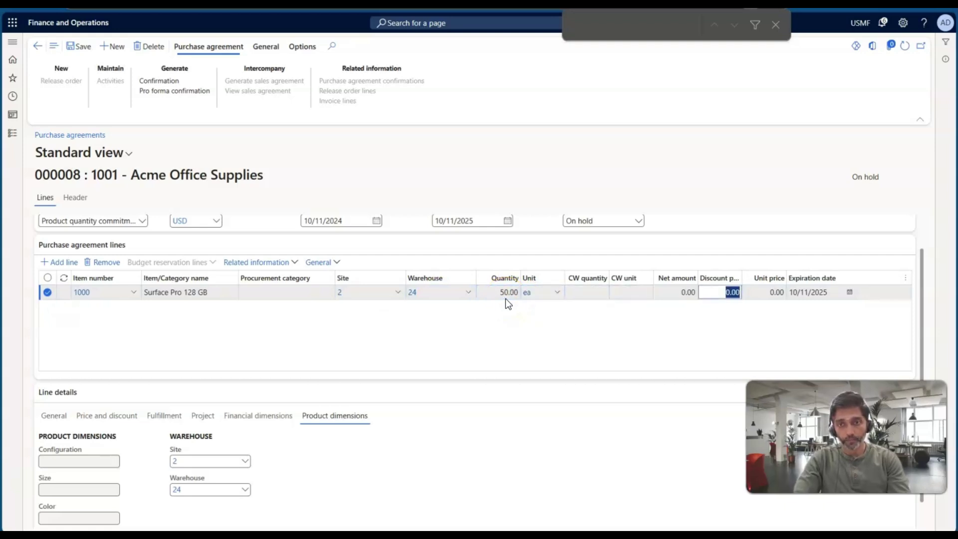
type("2")
key("Tab")
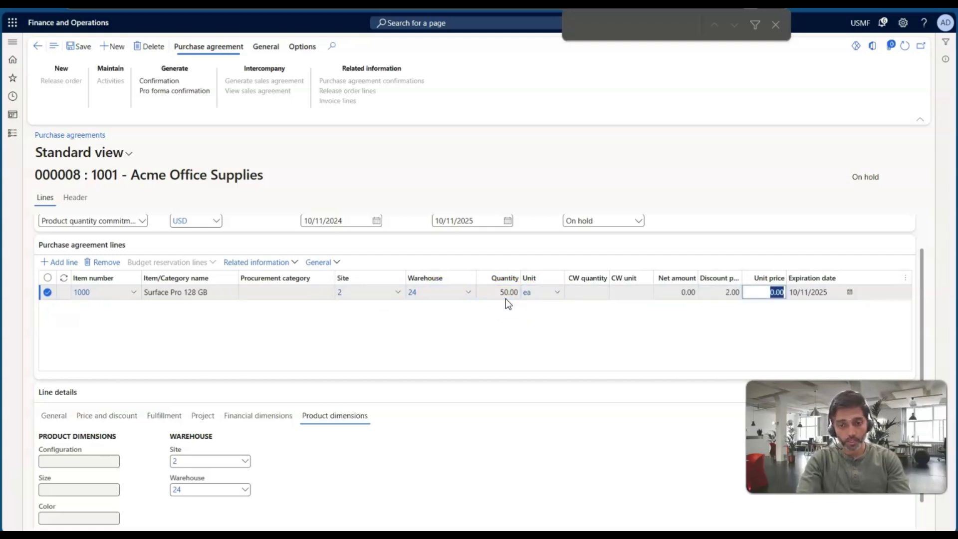
type("150")
key("Tab")
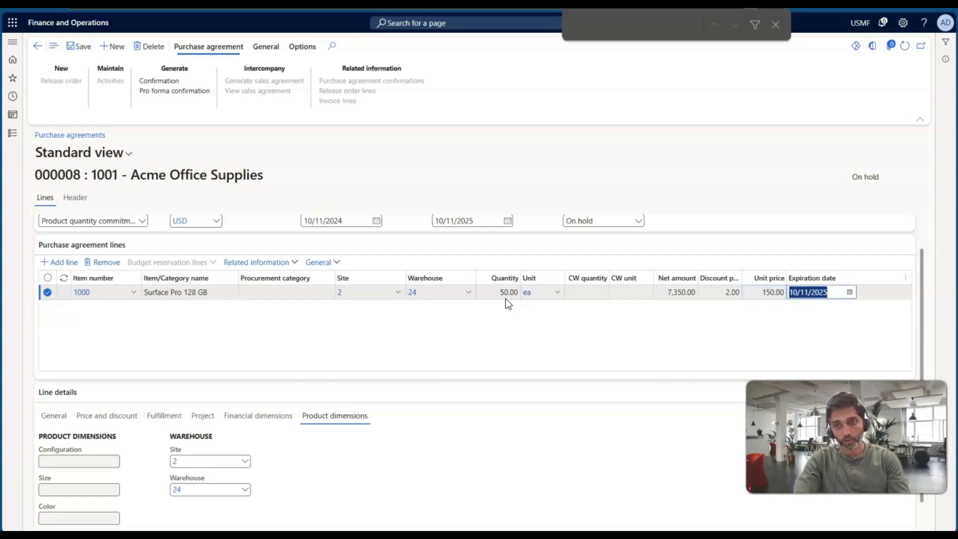
Set Max is enforced to Yes in the general details of the Surface Pro agreement line
left_click(103, 416)
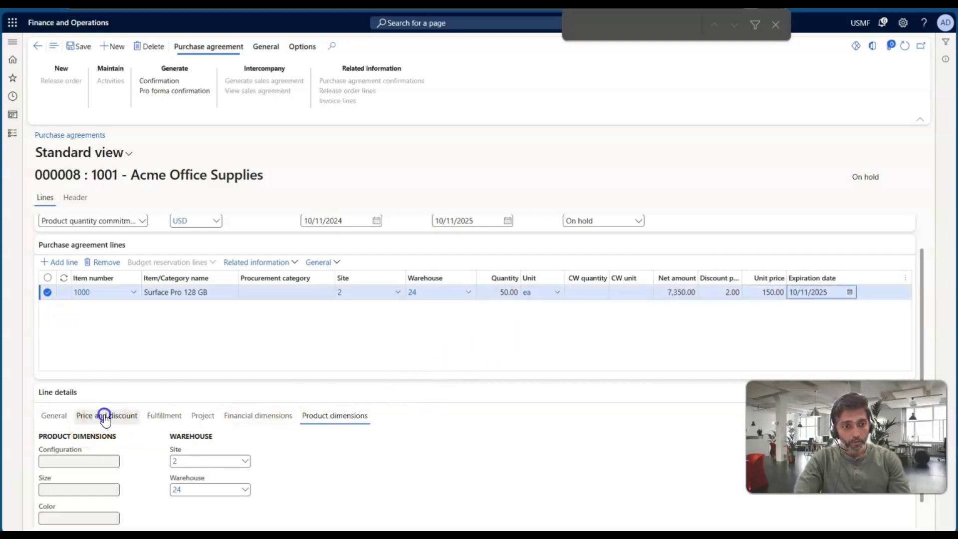
scroll(160, 359, "down", 2)
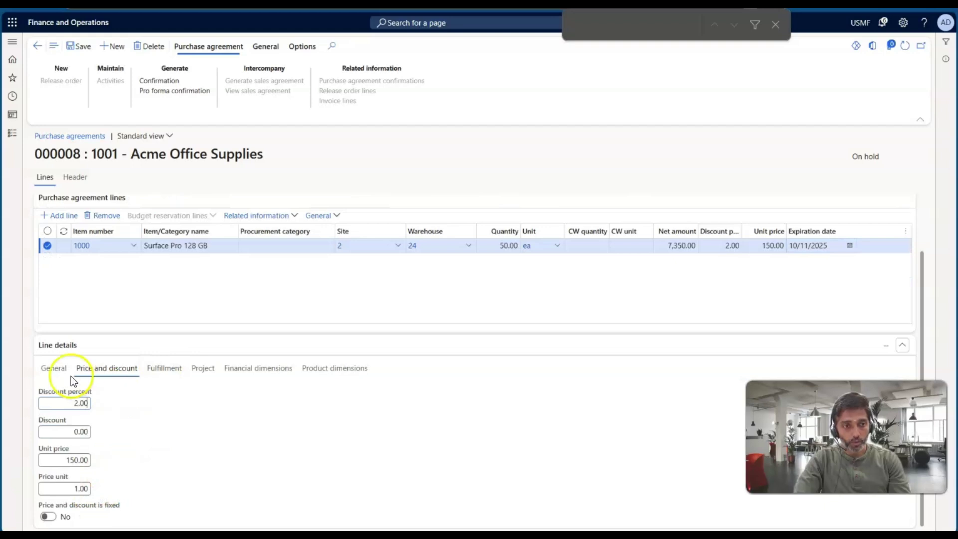
left_click(58, 369)
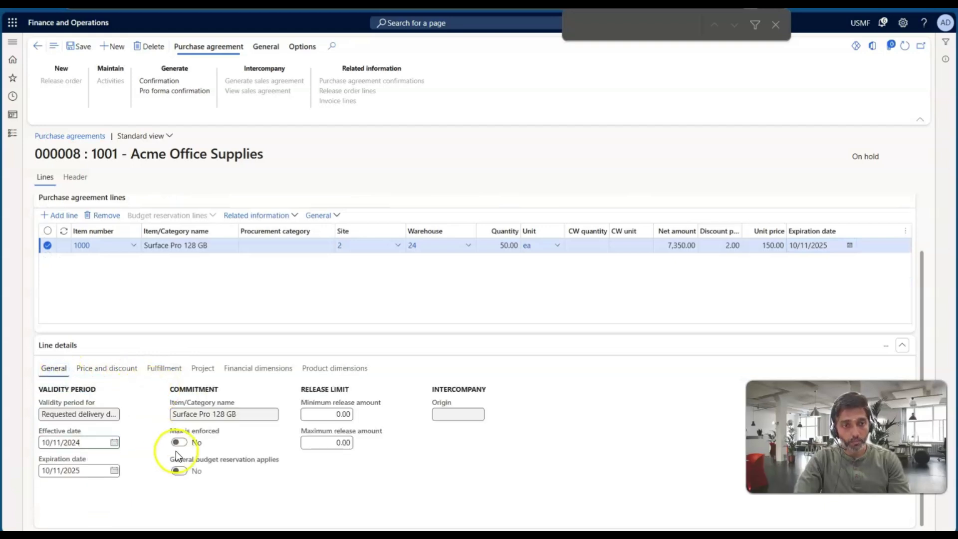
mouse_move(199, 434)
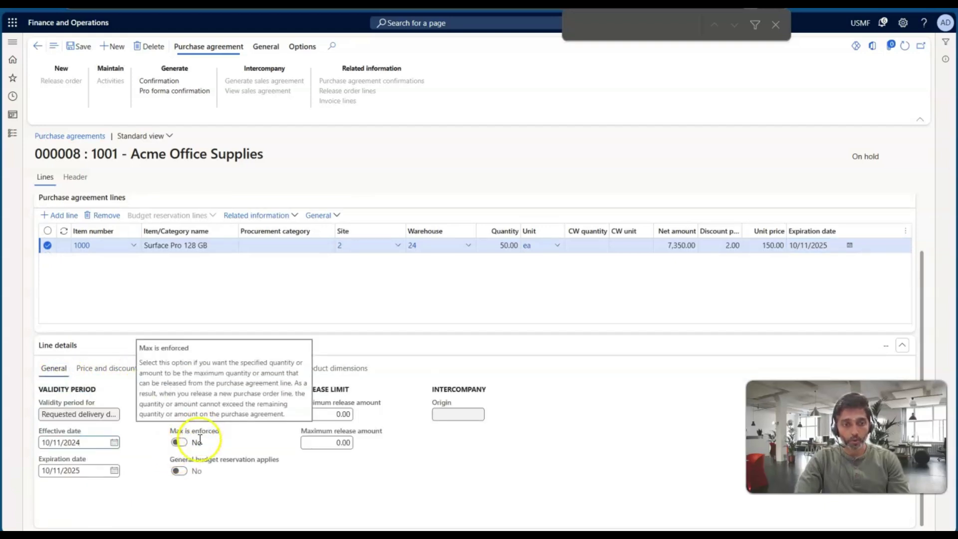
left_click(179, 443)
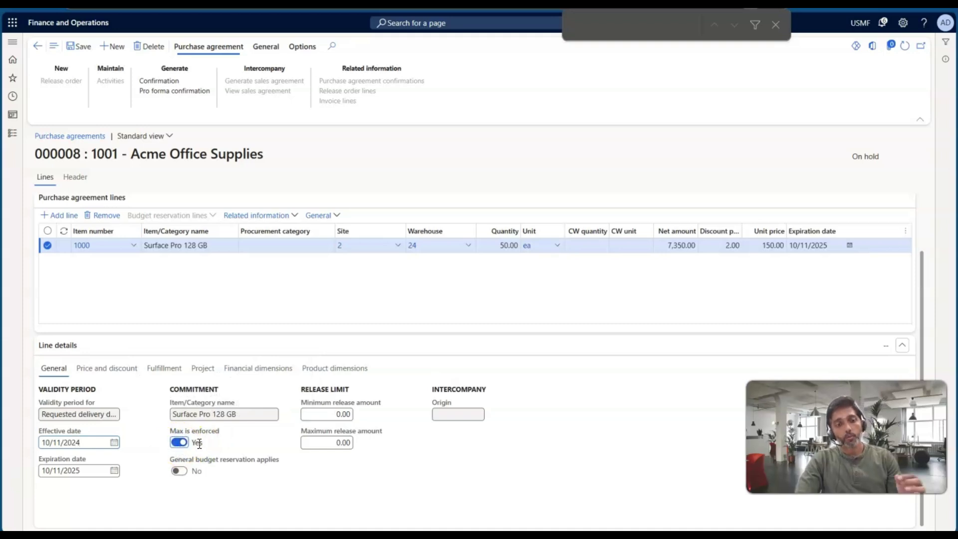
mouse_move(199, 443)
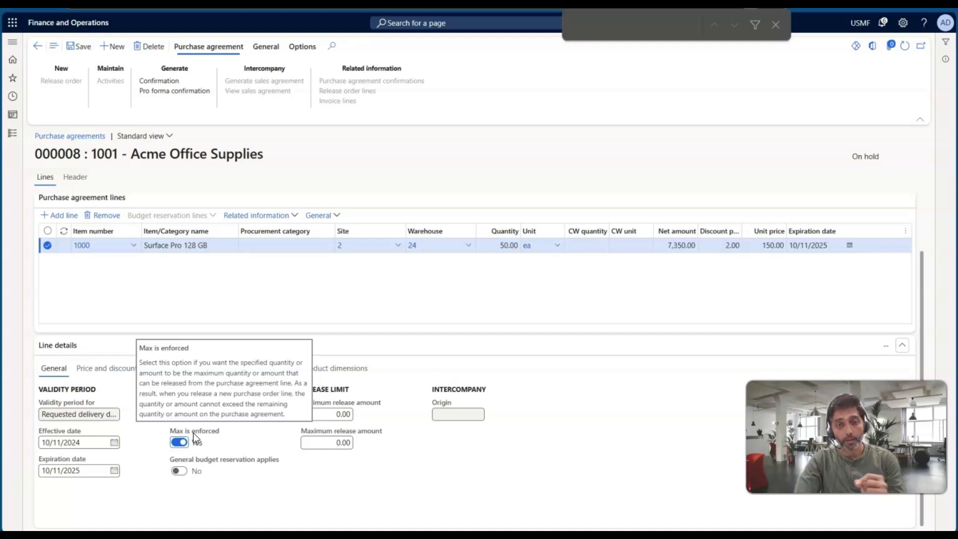
Set Price and discount is fixed to Yes for the Surface Pro agreement line
left_click(98, 372)
left_click(49, 517)
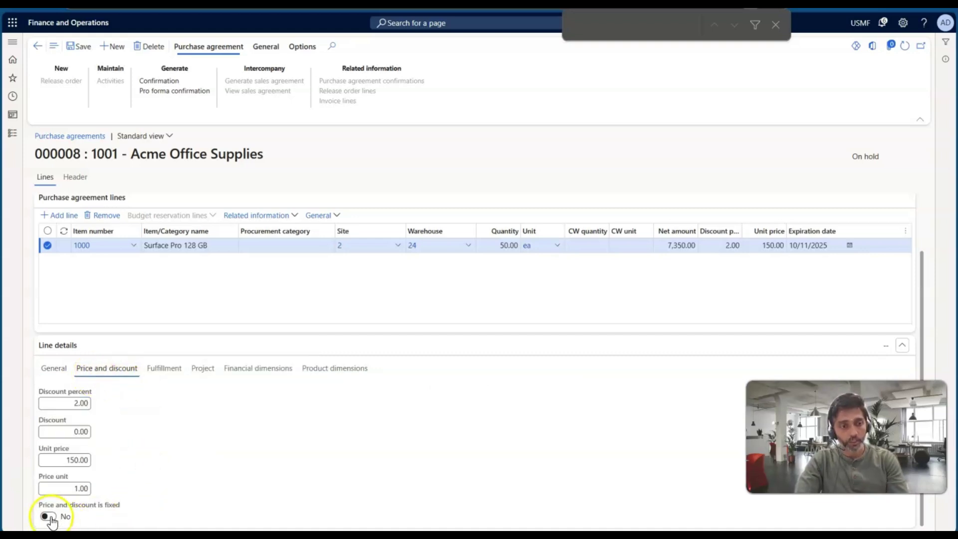
left_click(50, 518)
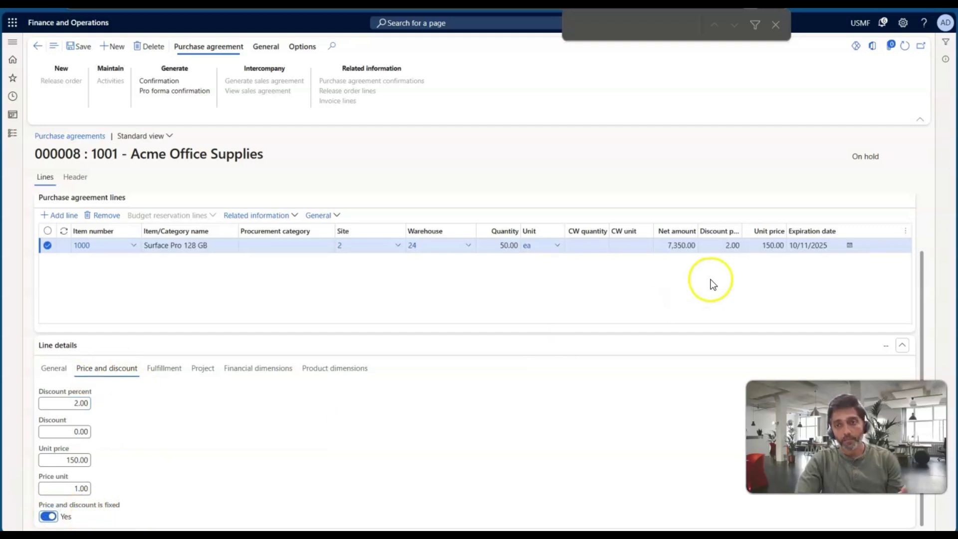
left_click(771, 243)
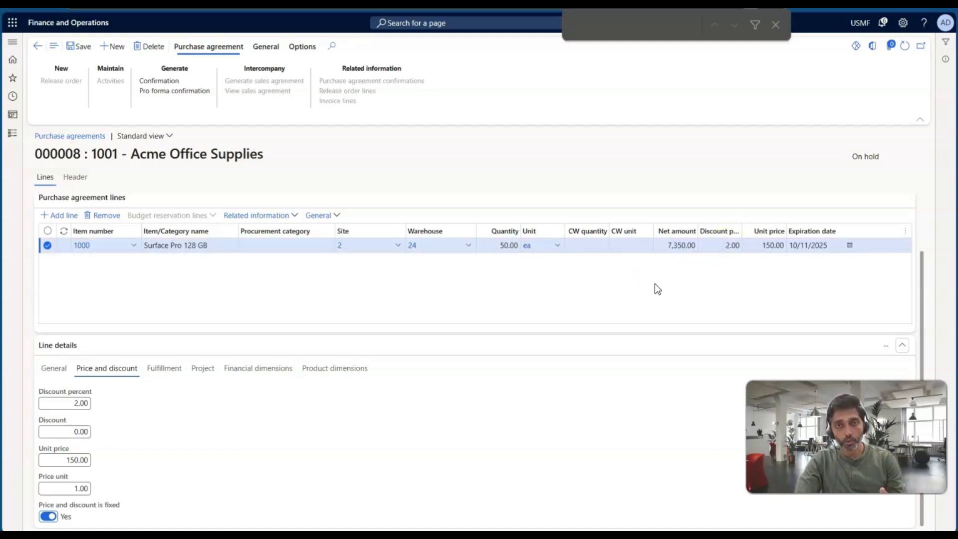
left_click(428, 296)
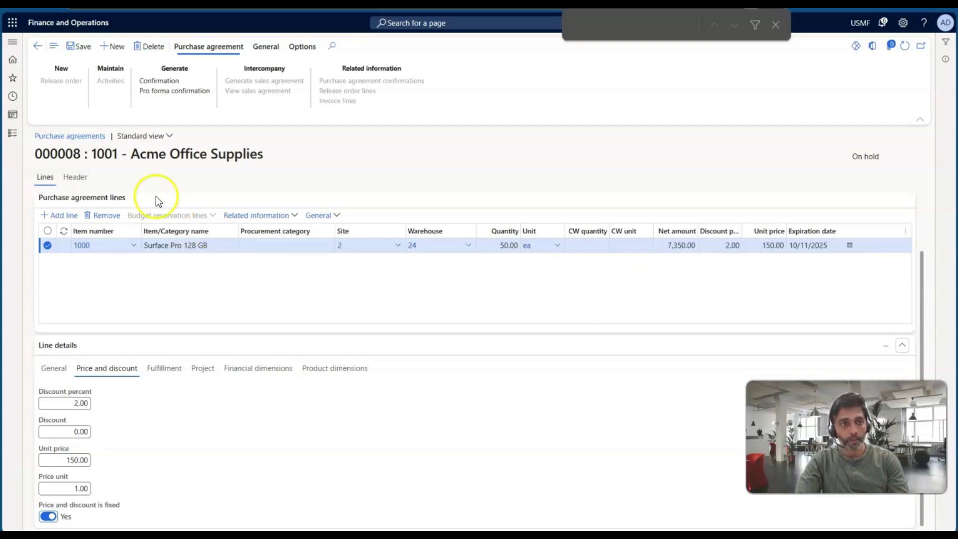
Save the purchase agreement and generate its confirmation with Mark agreement as effective set to Yes
left_click(78, 47)
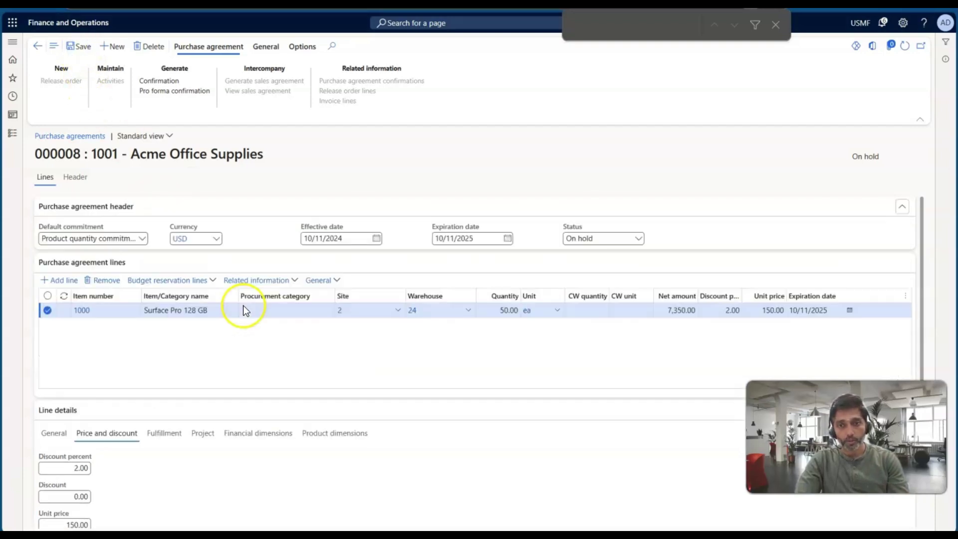
left_click(160, 82)
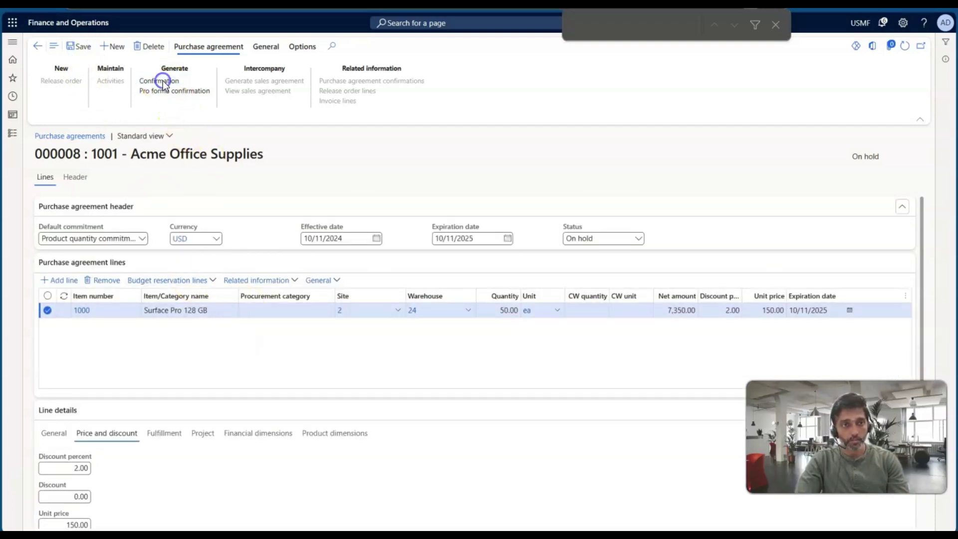
left_click(896, 514)
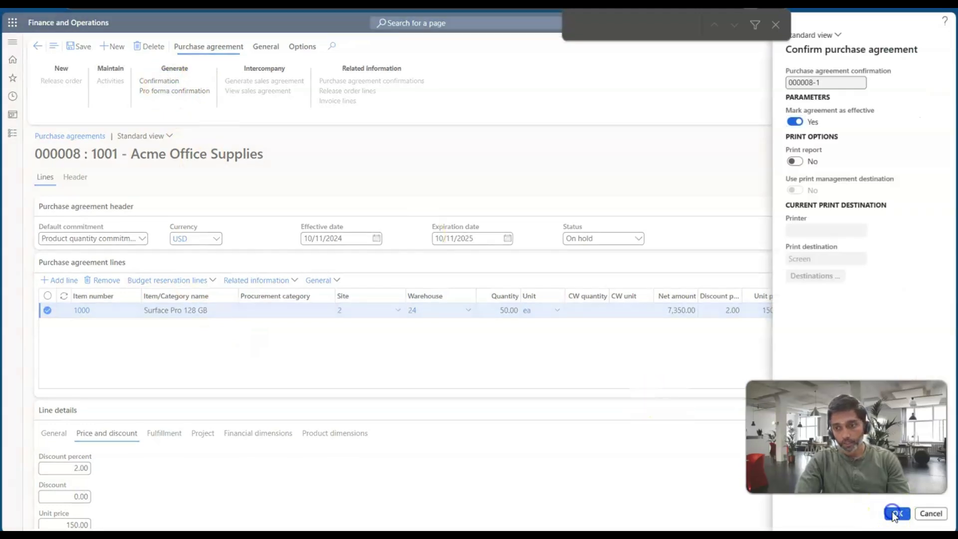
Create a release order from the agreement for item 1000 with a purchase quantity of 10
left_click(65, 81)
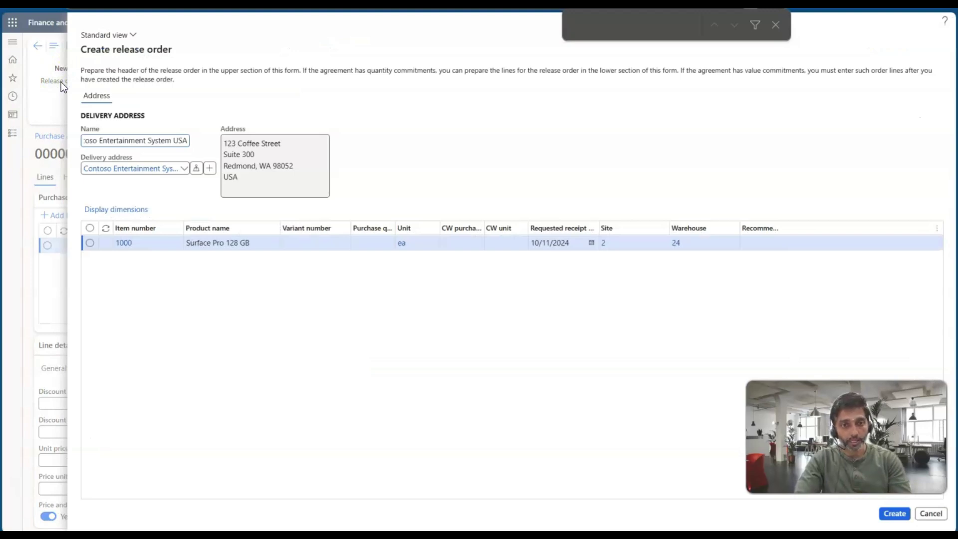
left_click(372, 241)
type("10")
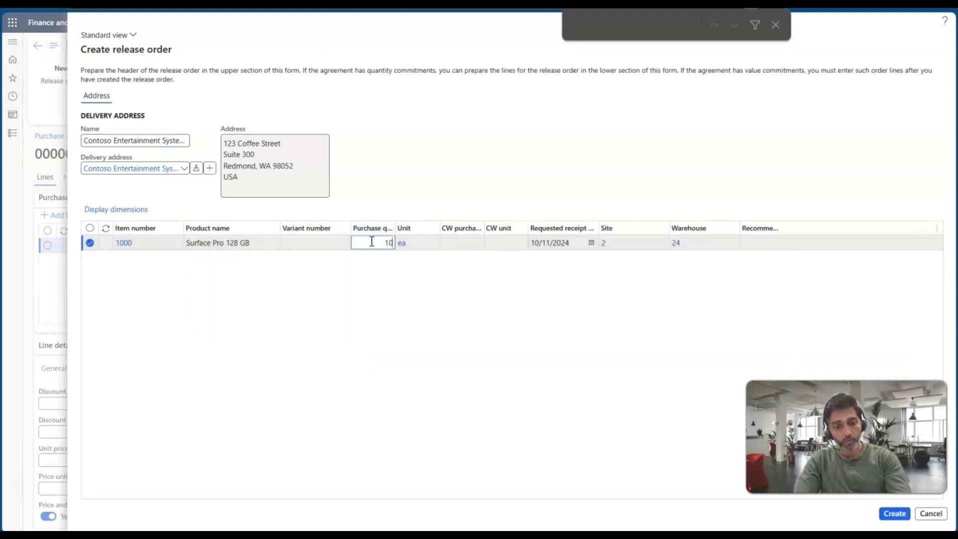
key("Tab")
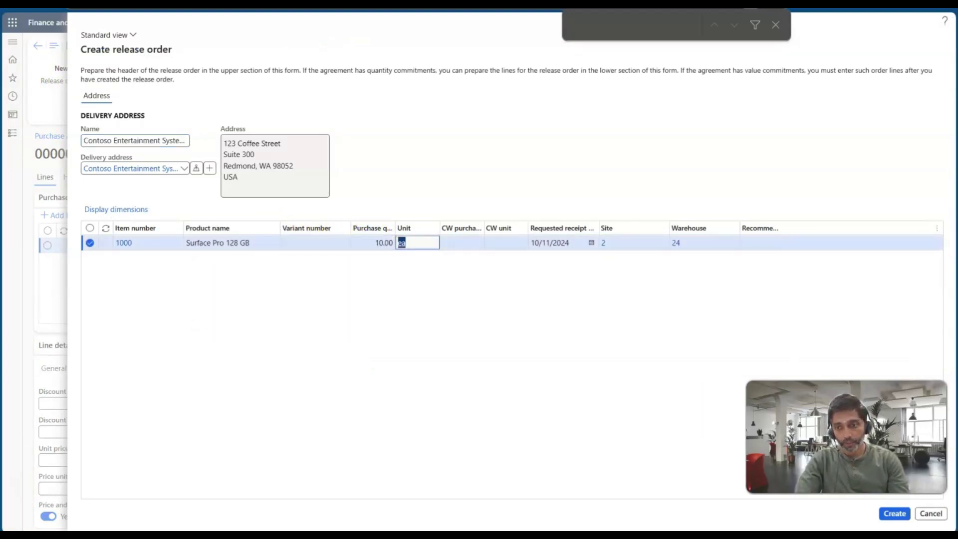
left_click(893, 515)
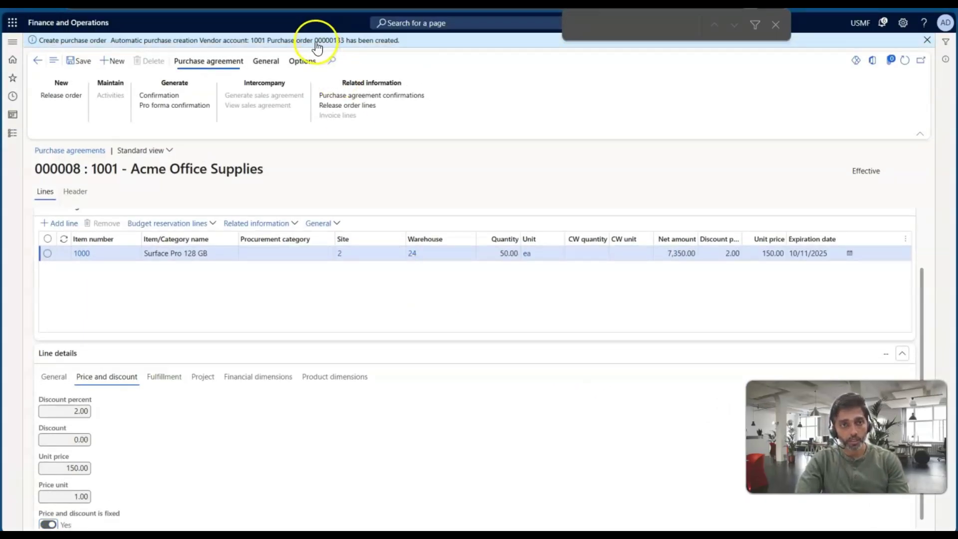
Copy the new purchase order's number from the notification and duplicate the browser tab
left_click_drag(315, 41, 341, 43)
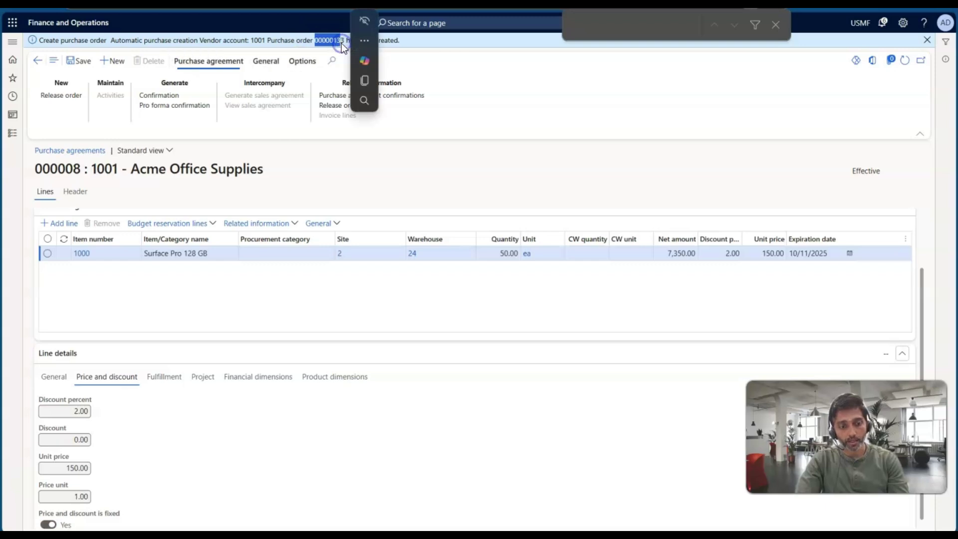
key("ctrl+c")
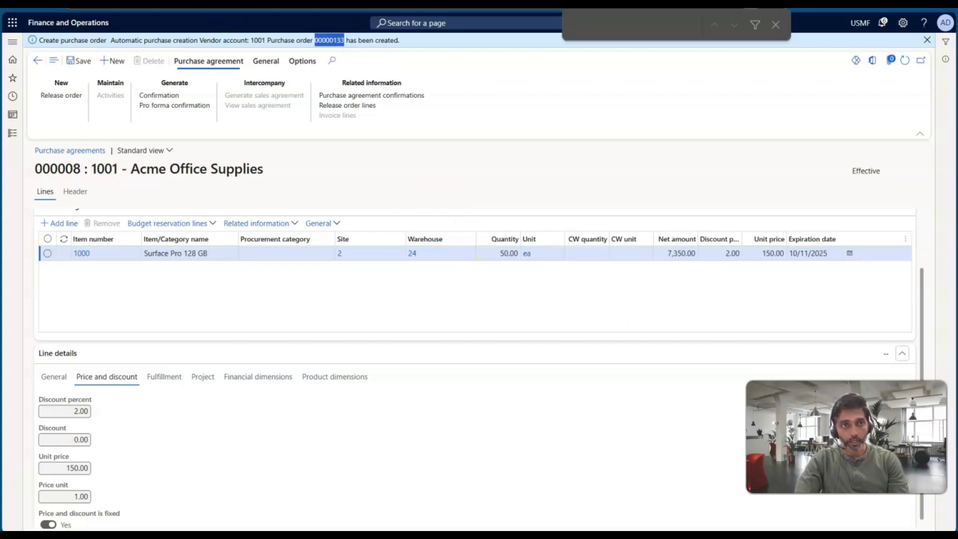
right_click(194, 4)
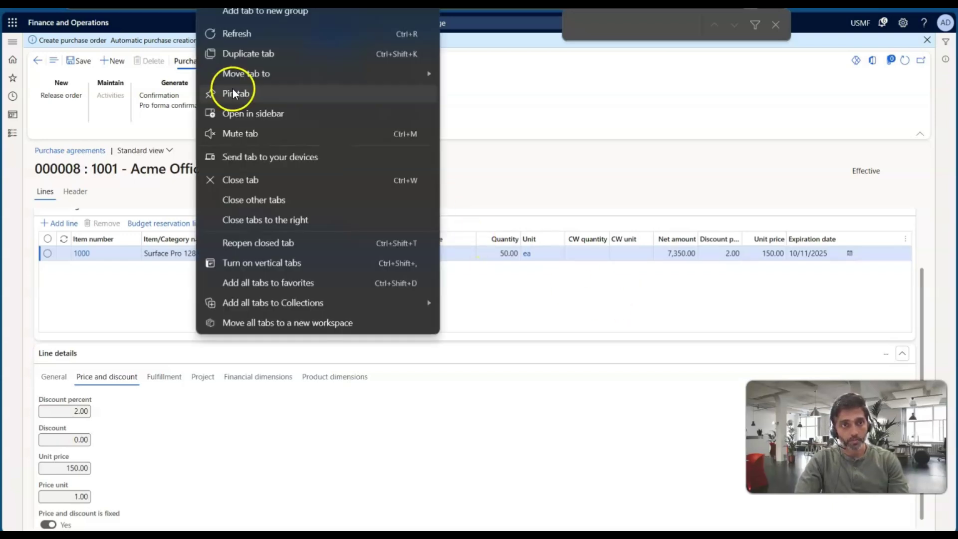
left_click(232, 53)
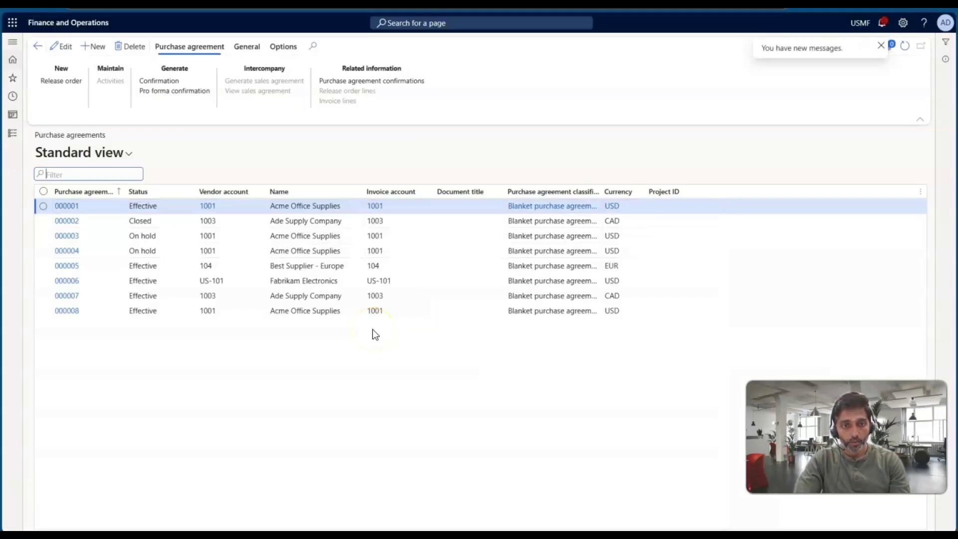
Open the All purchase orders list from the Procurement and sourcing module in the duplicated tab
left_click(12, 133)
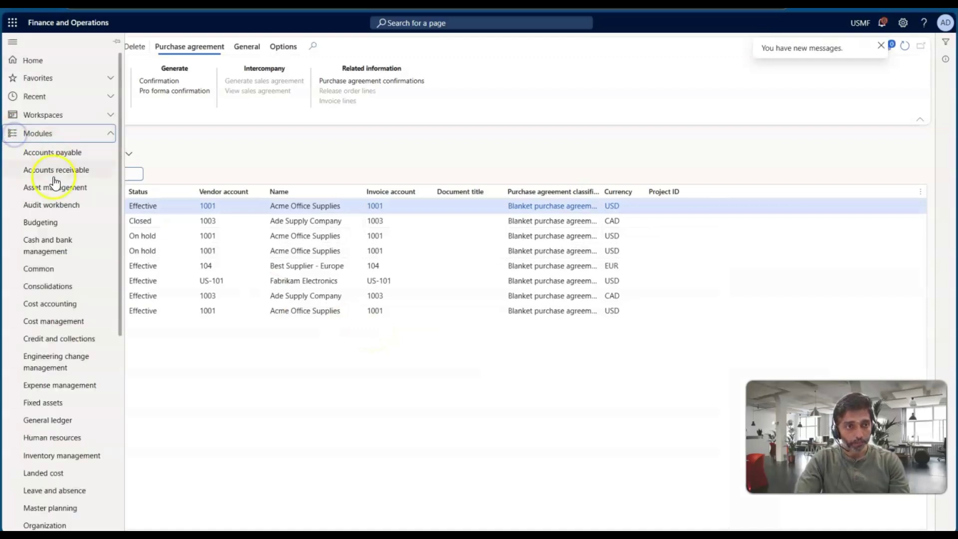
scroll(60, 310, "down", 5)
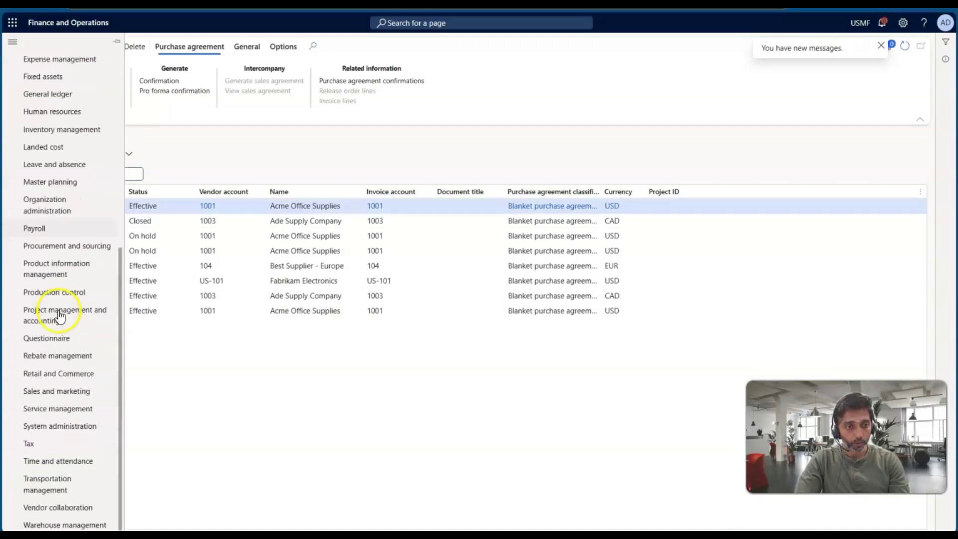
left_click(60, 247)
left_click(158, 162)
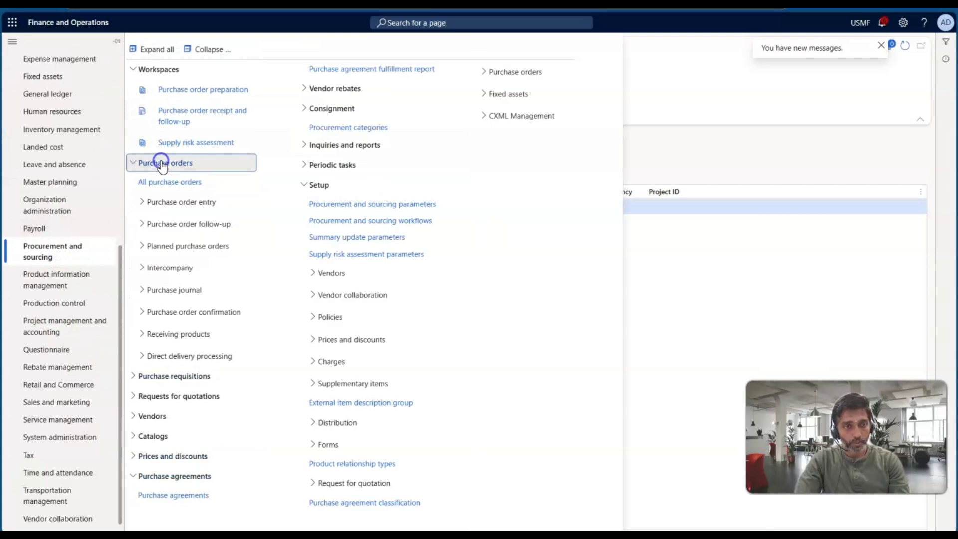
left_click(169, 183)
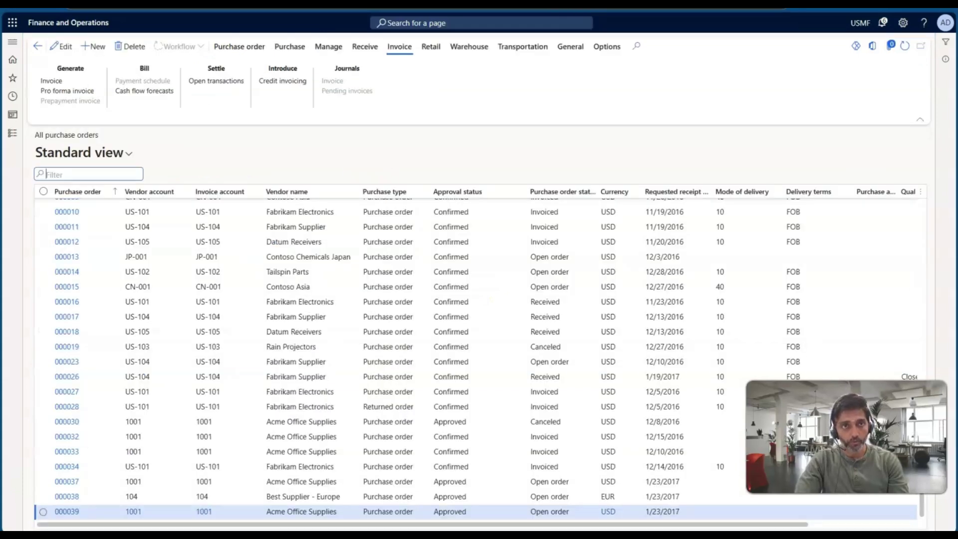
Find the newly released Acme Office Supplies purchase order by its copied number and open it for editing
left_click(109, 192)
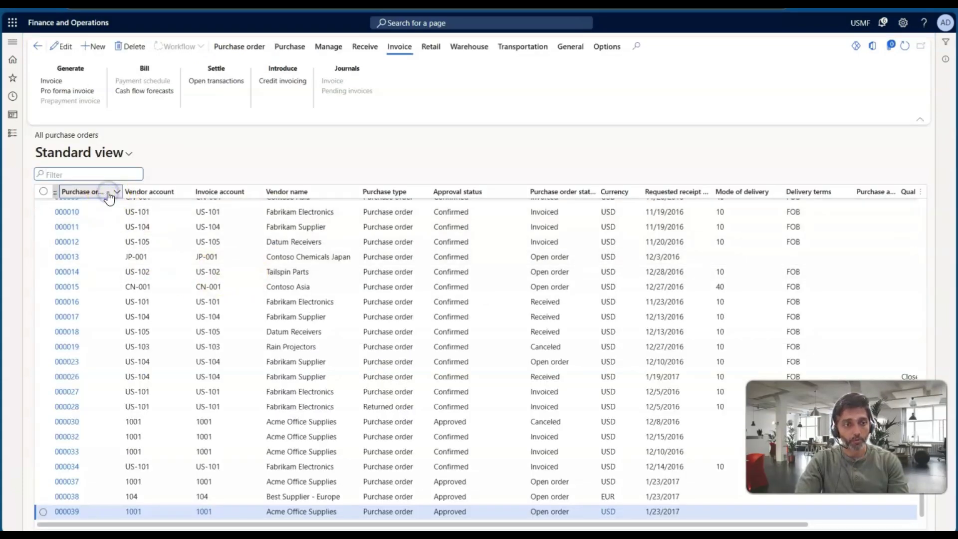
left_click(110, 226)
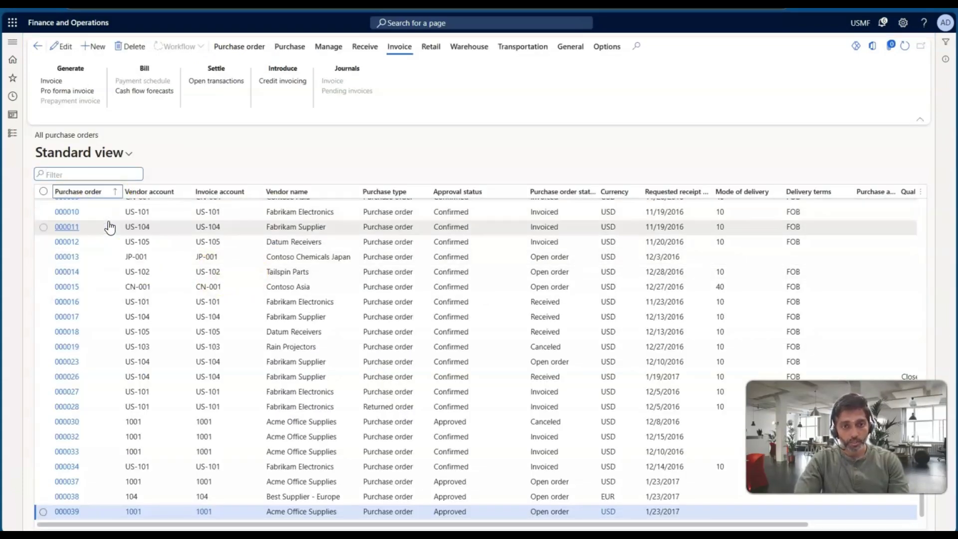
left_click(75, 206)
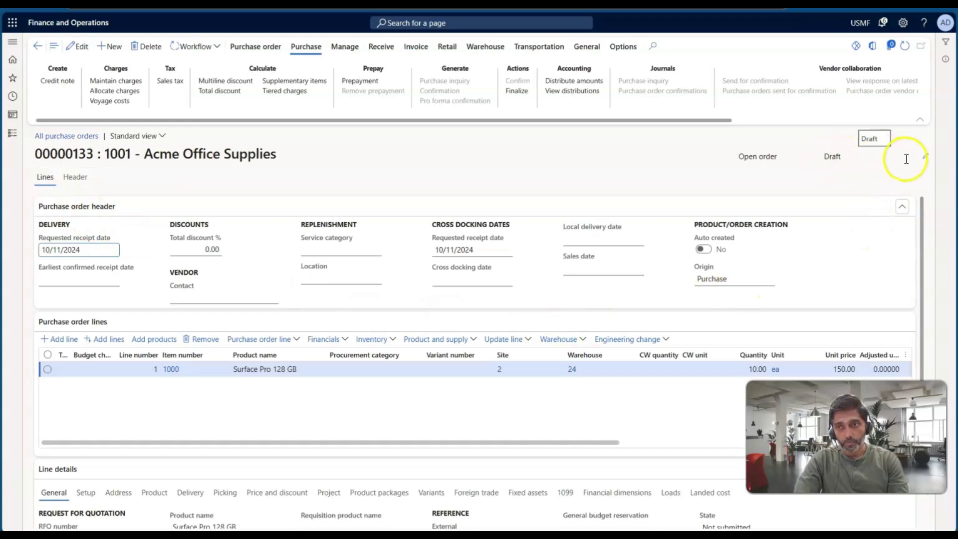
left_click(923, 157)
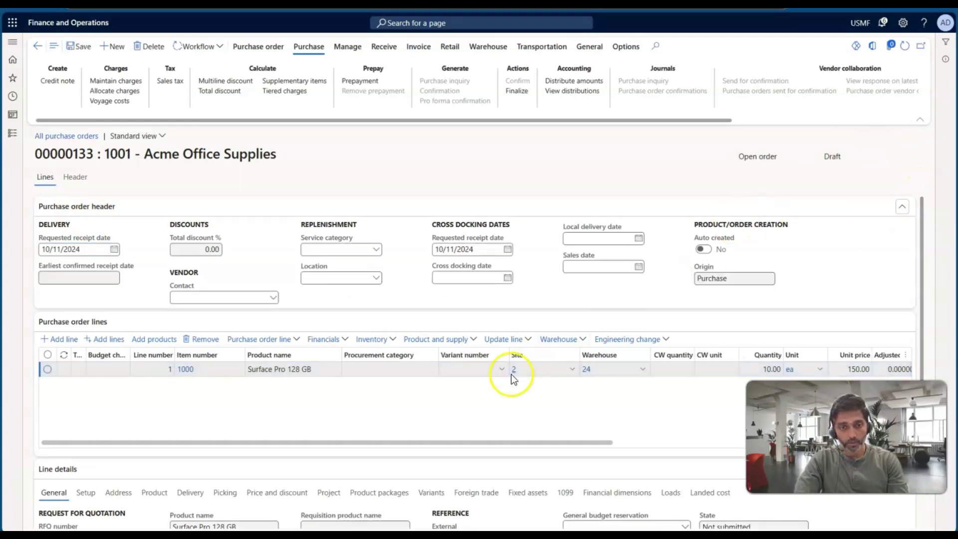
Compare the order line's pricing with the purchase agreement line, and set the order line's quantity to 50
scroll(493, 382, "right", 5)
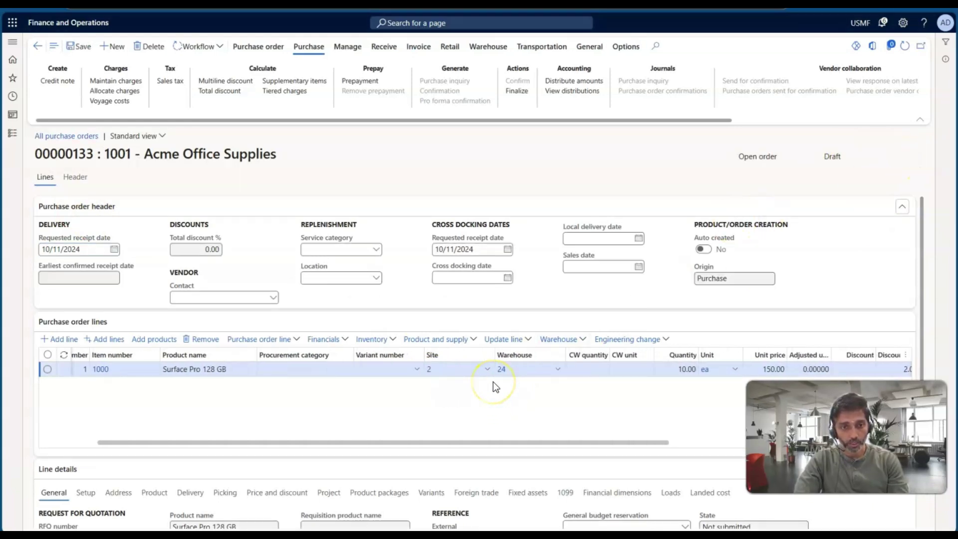
scroll(349, 405, "right", 3)
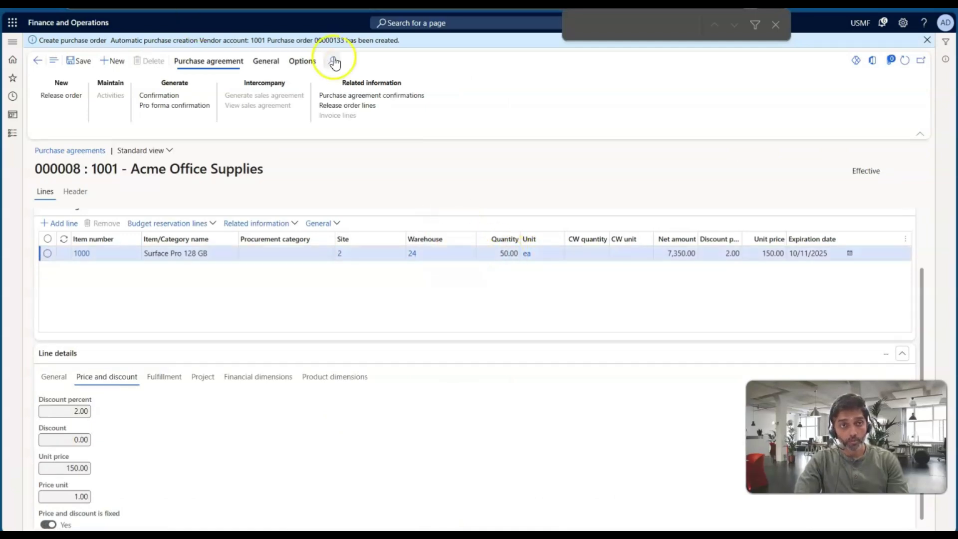
left_click(323, 40)
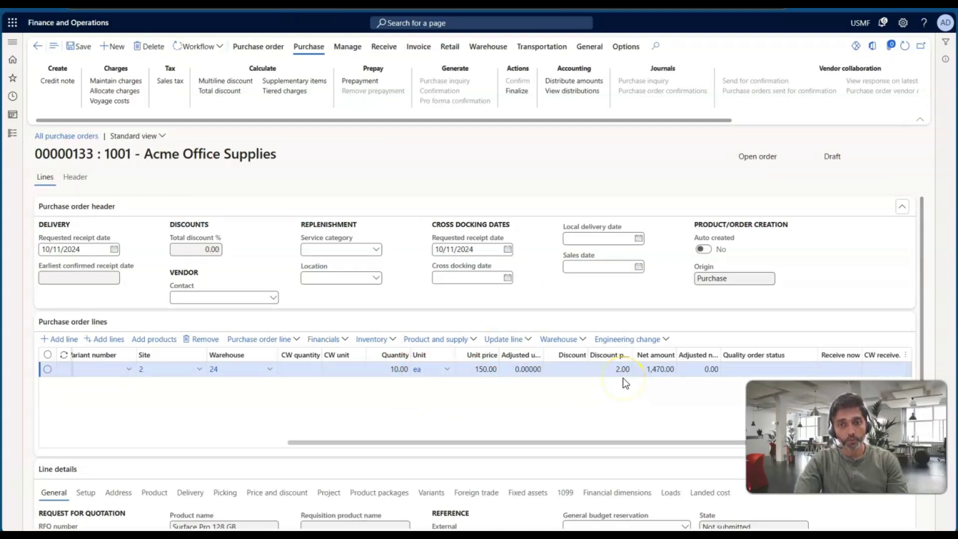
left_click(661, 375)
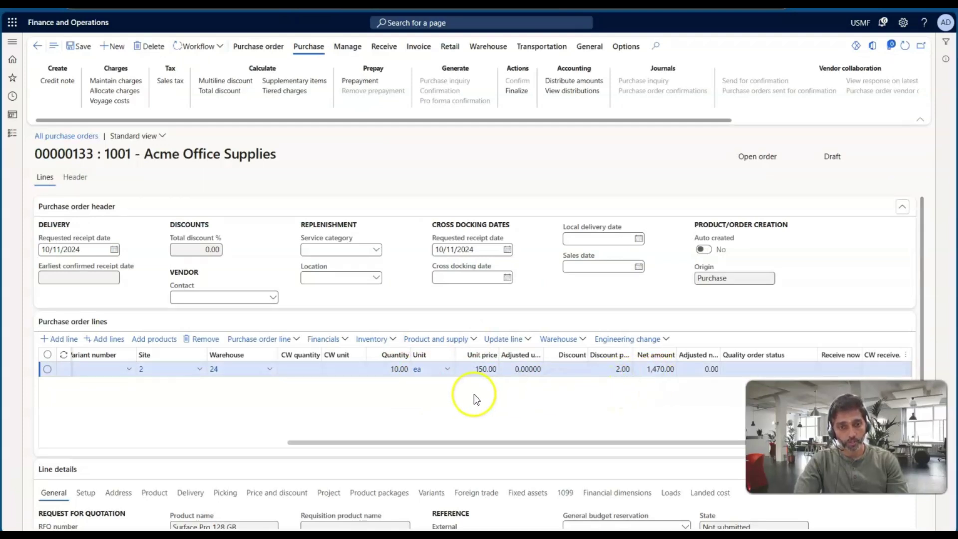
left_click(391, 371)
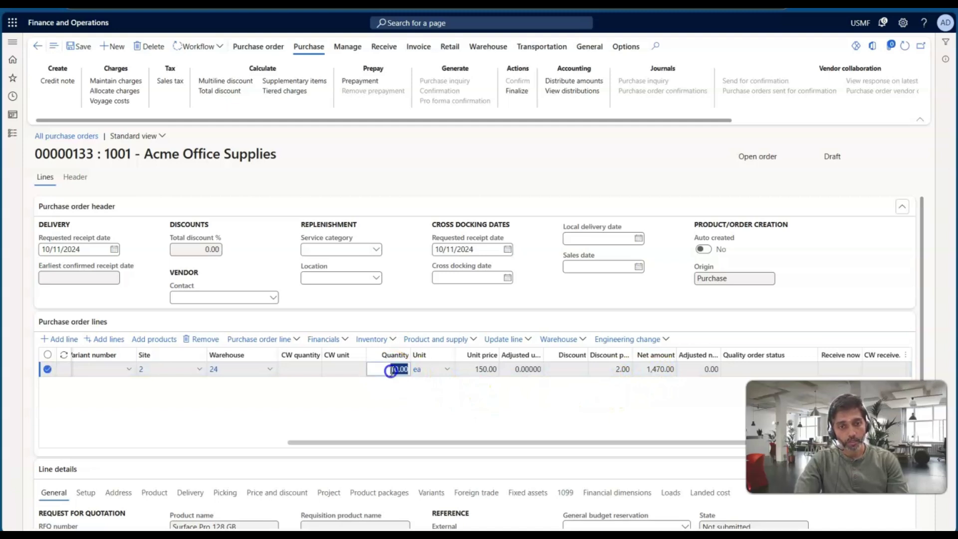
type("50")
key("Tab")
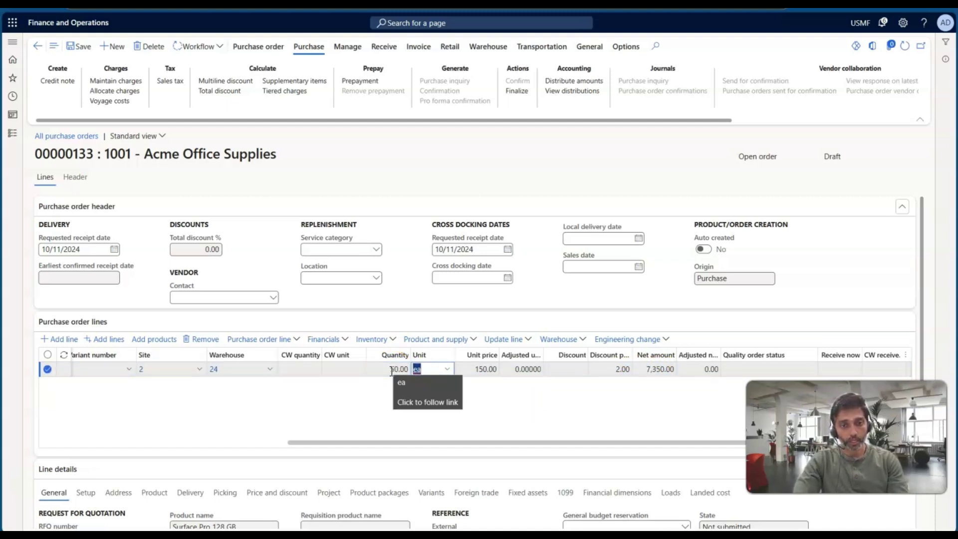
Set the order line's quantity to 51 and check the general line details in the purchase agreement
left_click(397, 371)
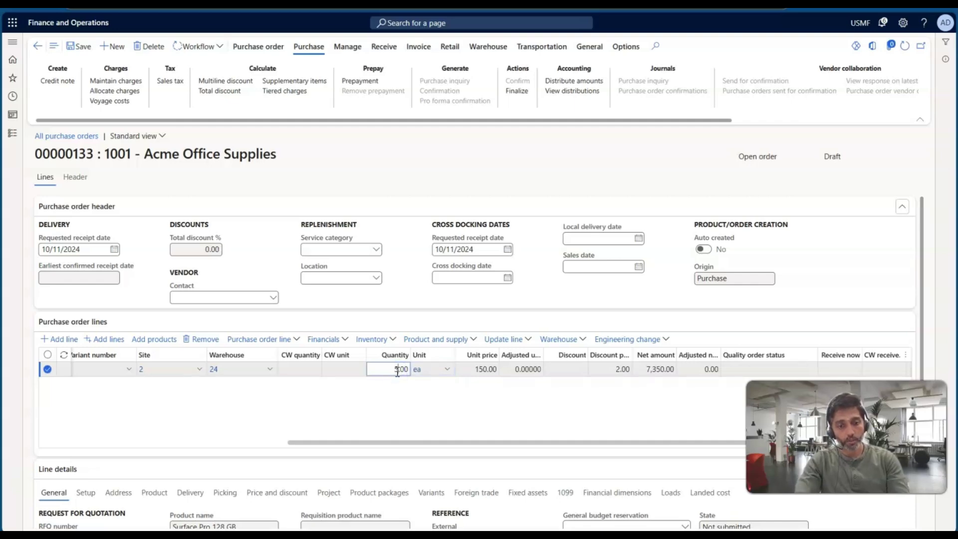
key("Tab")
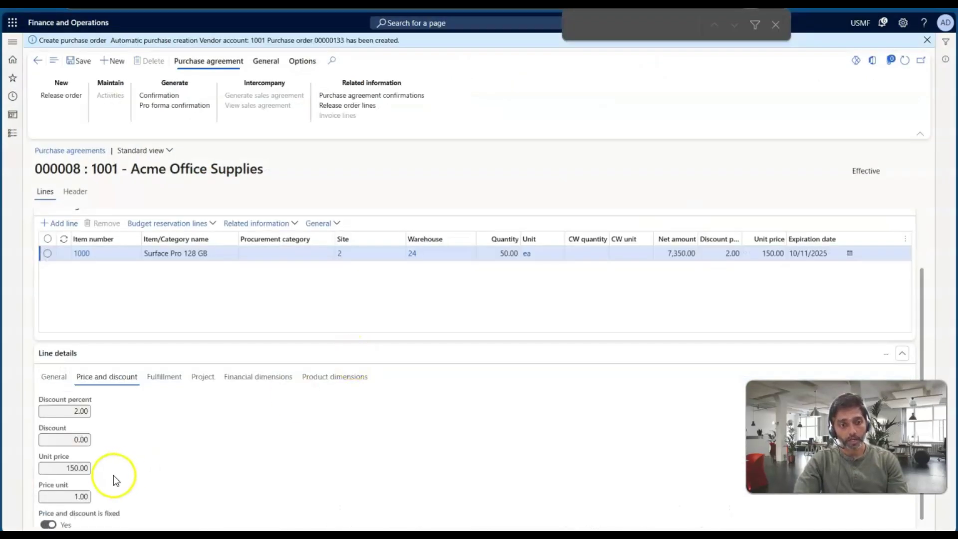
left_click(50, 377)
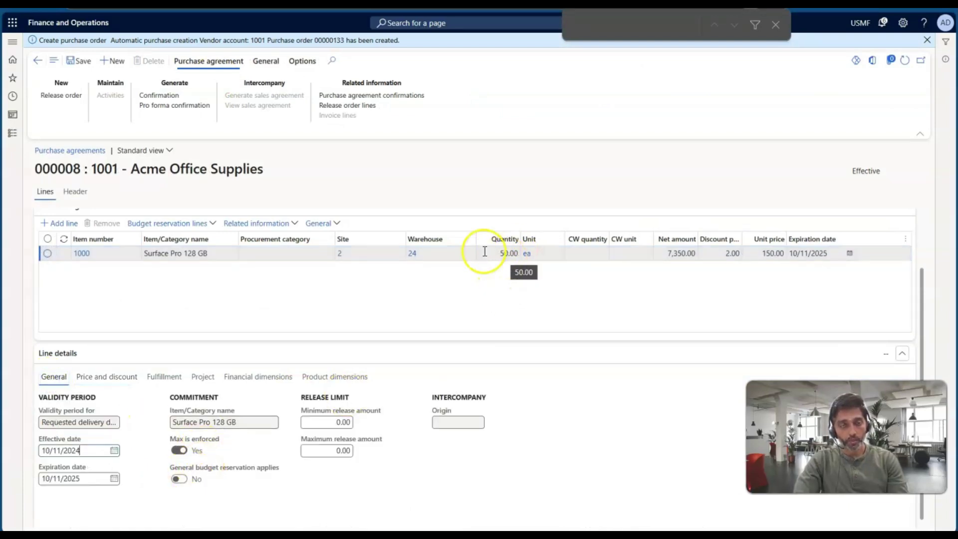
left_click(79, 450)
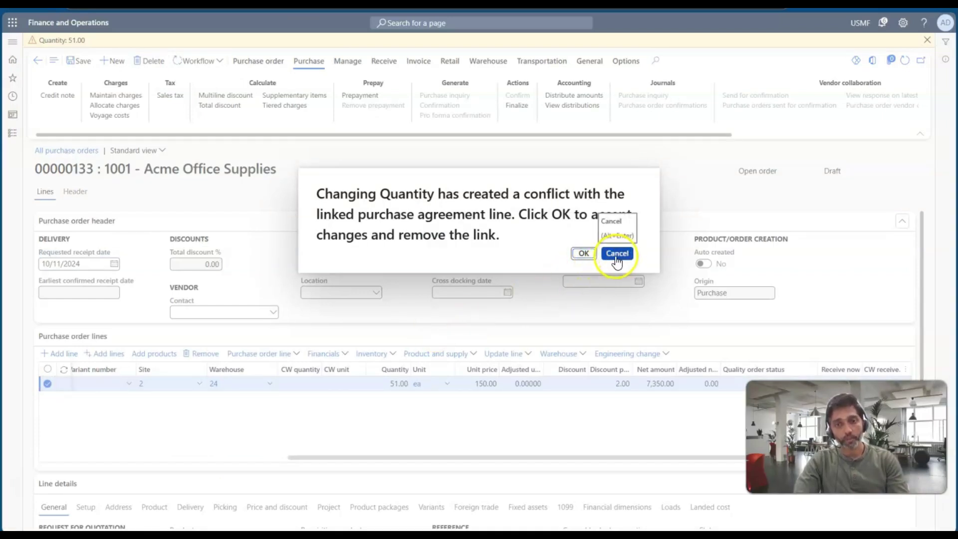
Accept removing the agreement link and overwrite discount, discount percent, price unit and unit price with the standard values
left_click(583, 255)
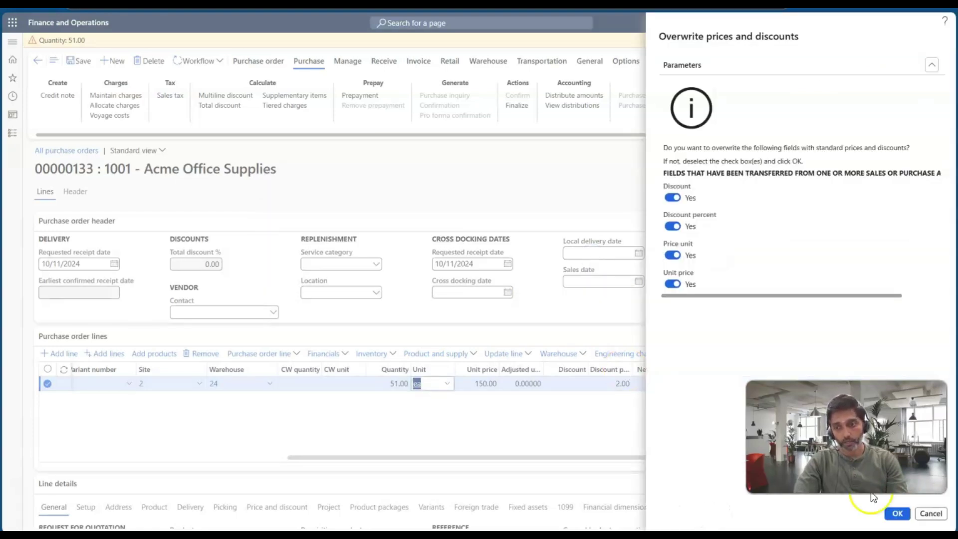
left_click(898, 514)
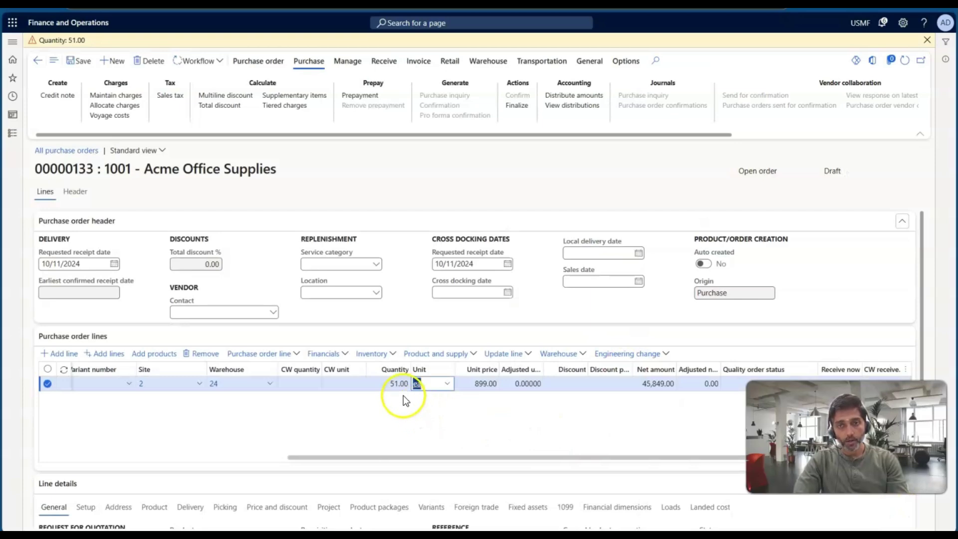
left_click(926, 40)
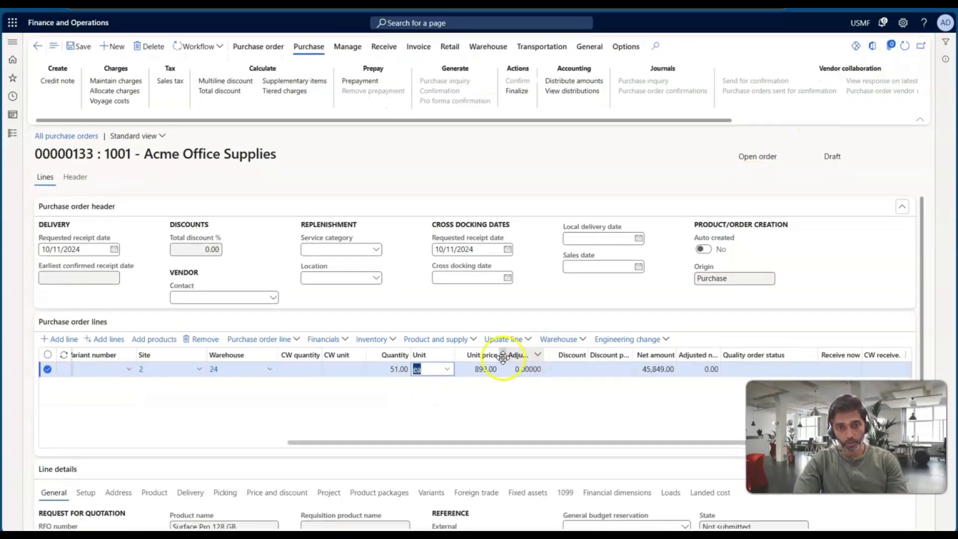
Examine the purchase agreement line offered for linking to the order line, and cancel without creating a link
left_click(527, 339)
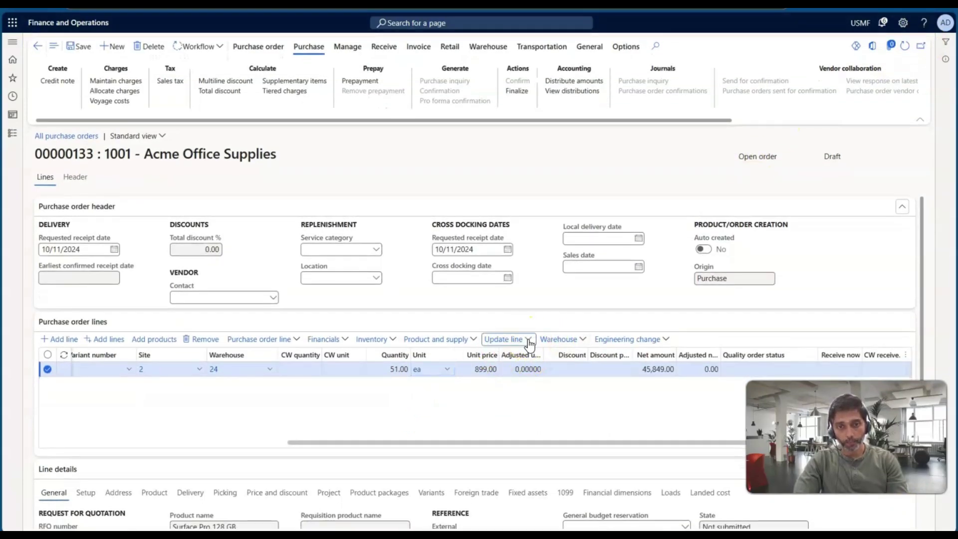
left_click(513, 284)
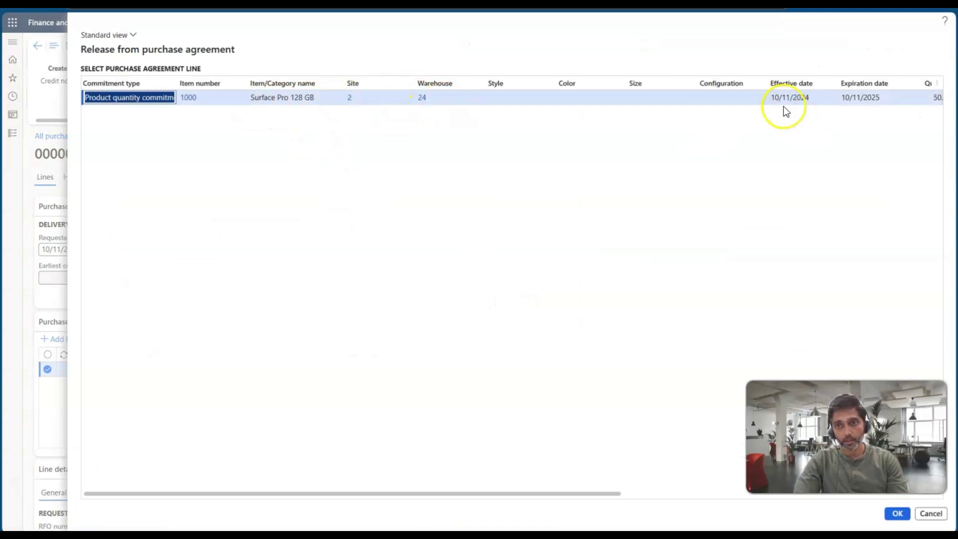
scroll(784, 106, "right", 5)
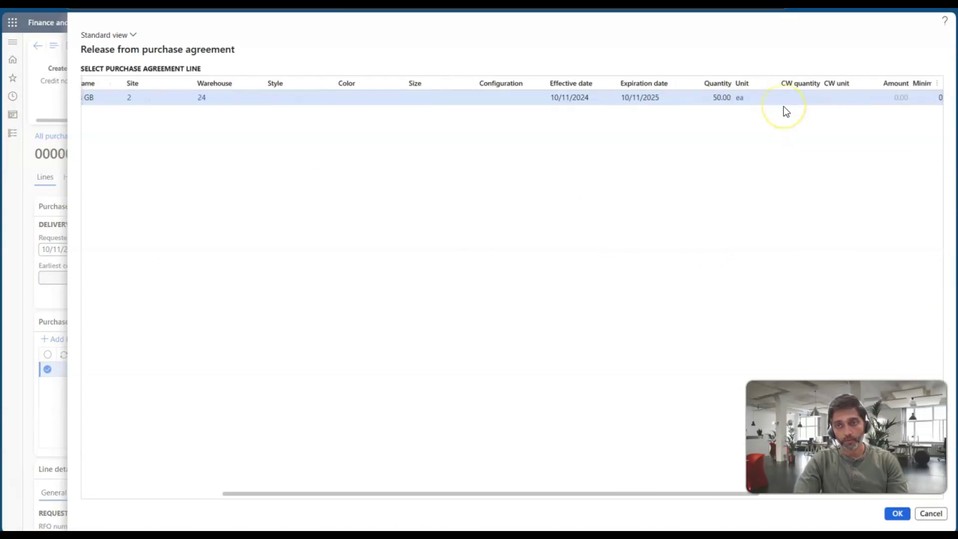
left_click(931, 513)
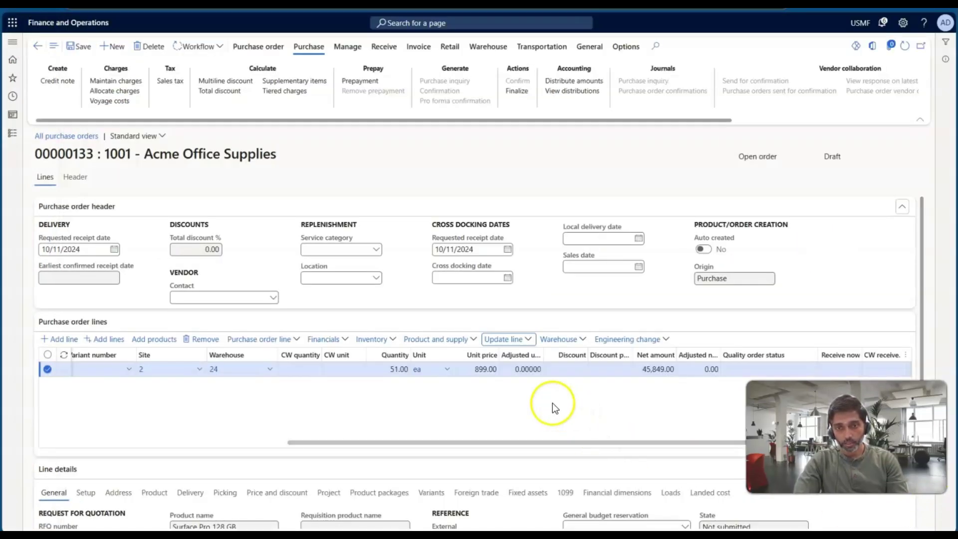
Set the order line's quantity to 10 and accept overwriting its prices and discounts
scroll(552, 402, "right", 1)
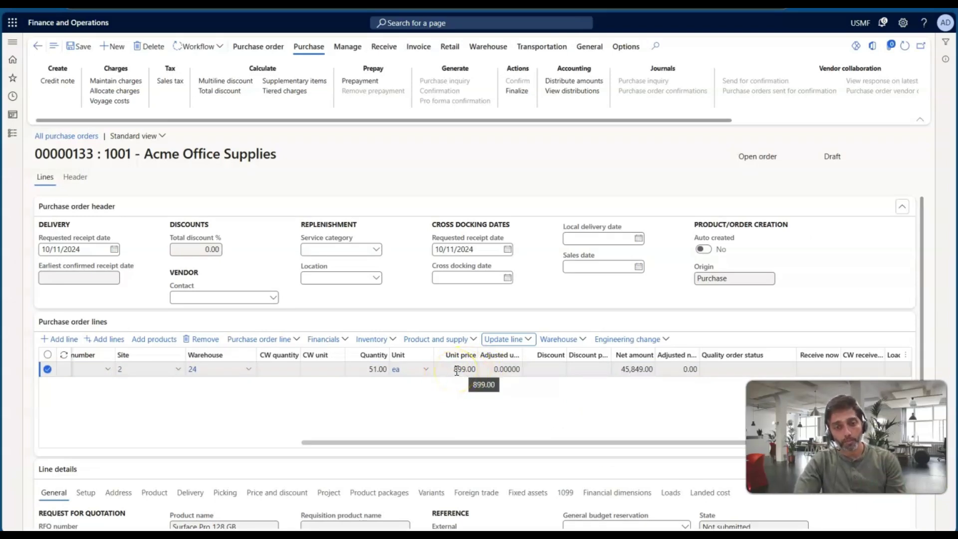
scroll(520, 390, "right", 2)
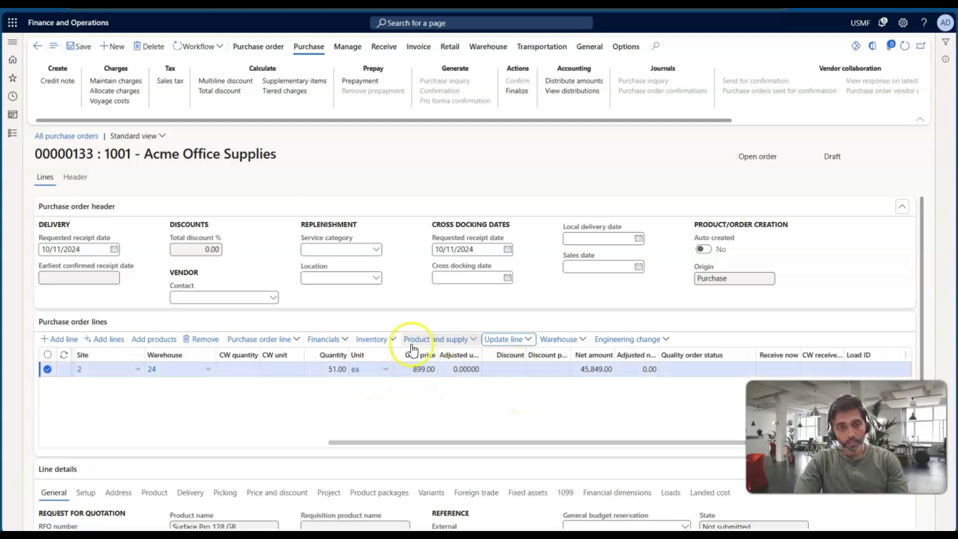
left_click(334, 369)
type("10")
key("Tab")
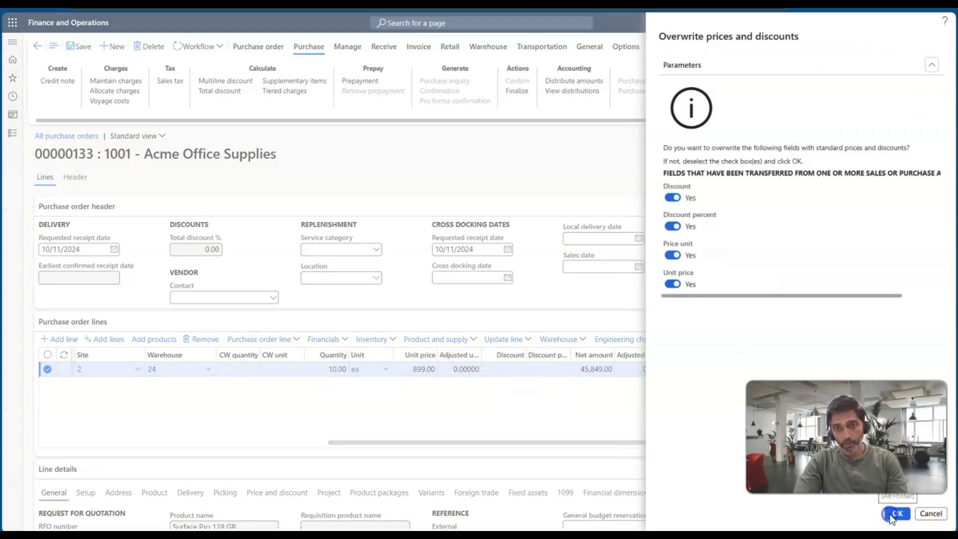
left_click(896, 513)
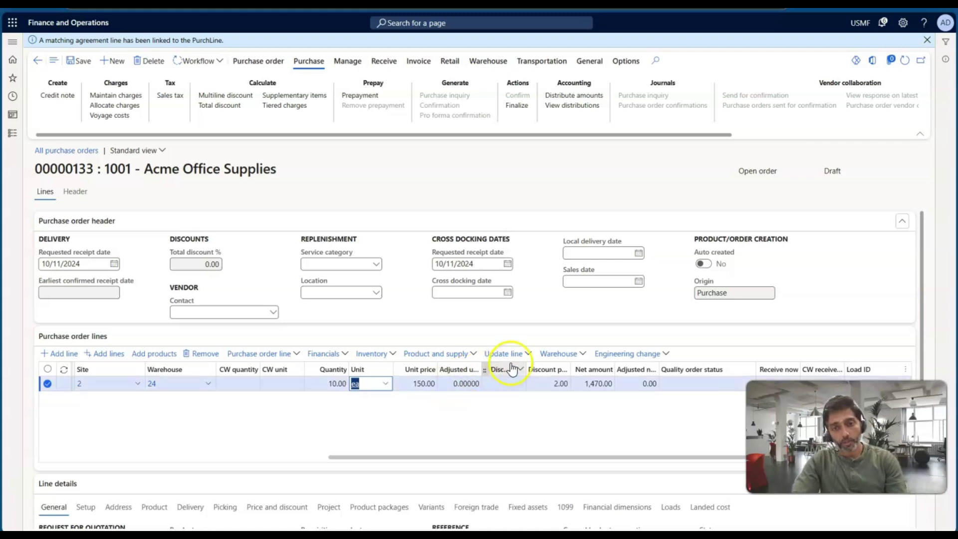
Check the order line's purchase agreement link options and the Release from purchase agreement dialog, leaving it without changes
left_click(526, 355)
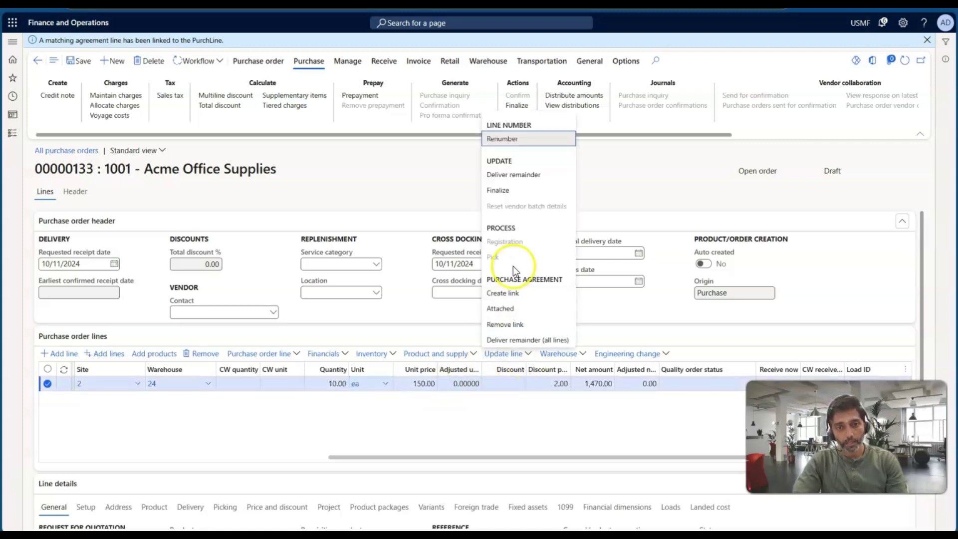
left_click(504, 293)
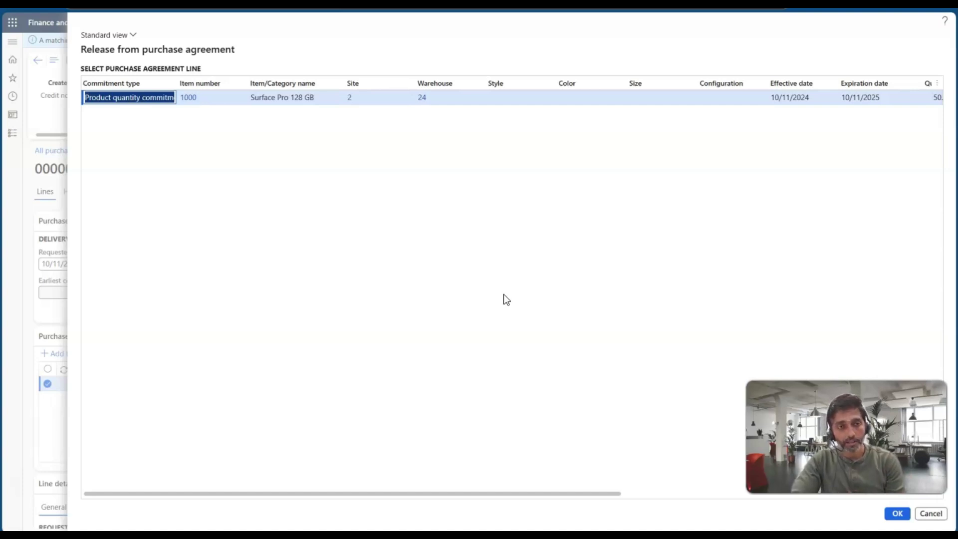
left_click(930, 513)
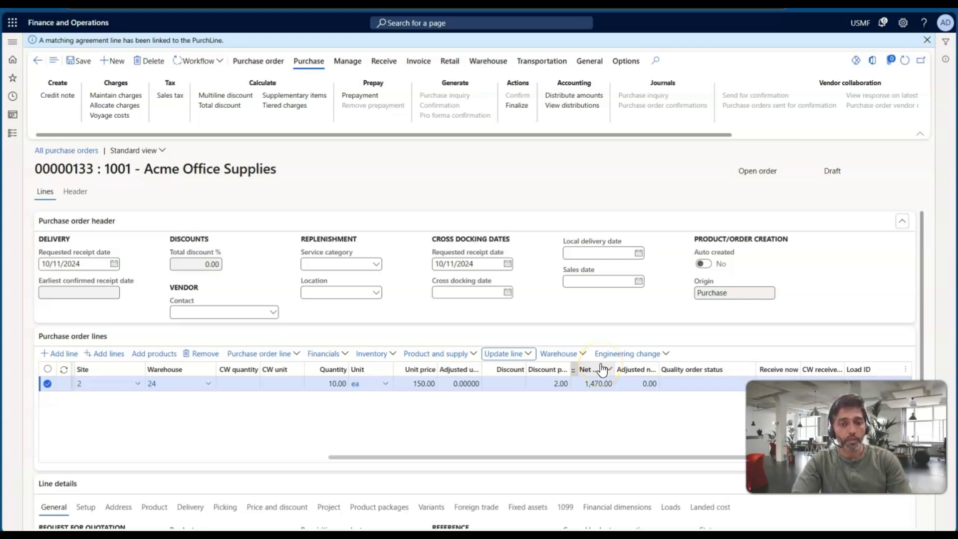
left_click(441, 420)
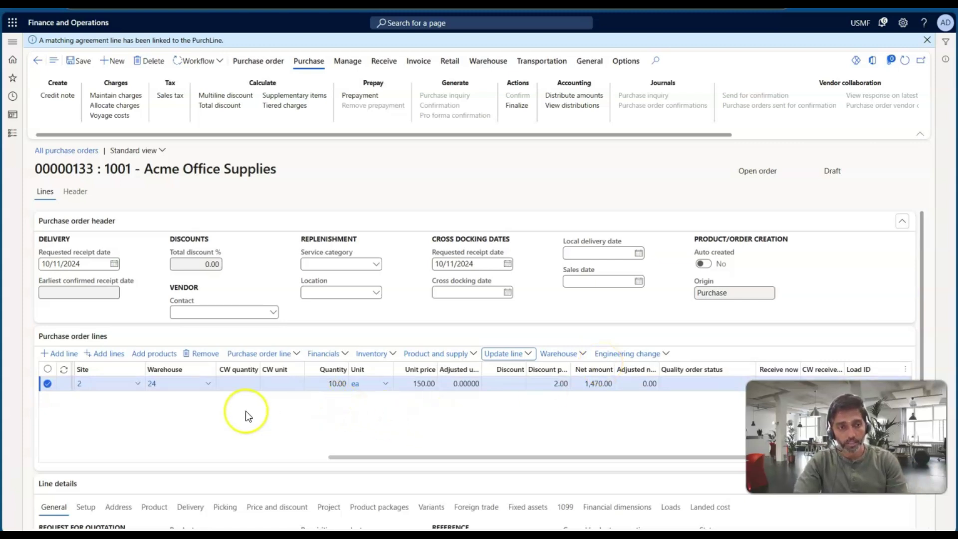
Review the order line's columns, and open the price and discount details of the linked purchase agreement line
scroll(172, 413, "left", 6)
scroll(169, 410, "right", 2)
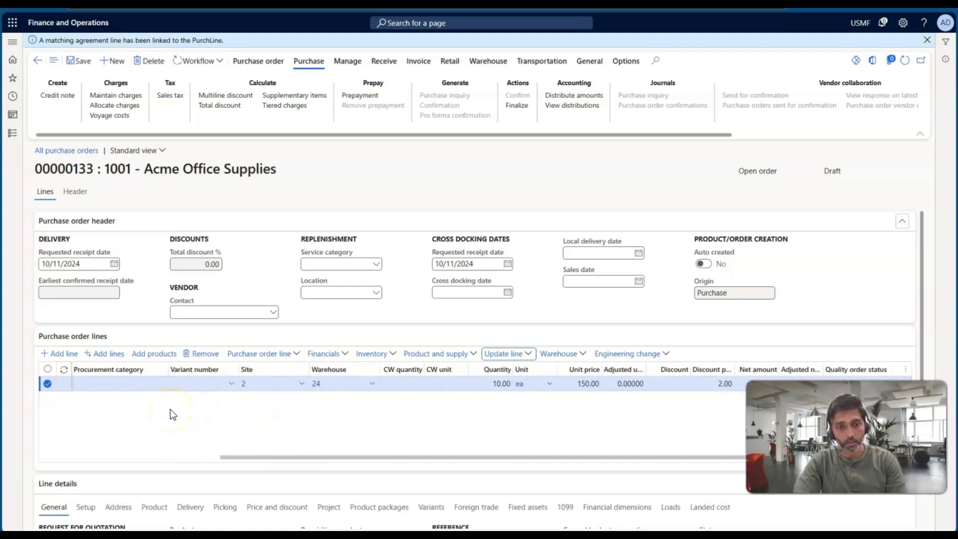
scroll(356, 421, "right", 3)
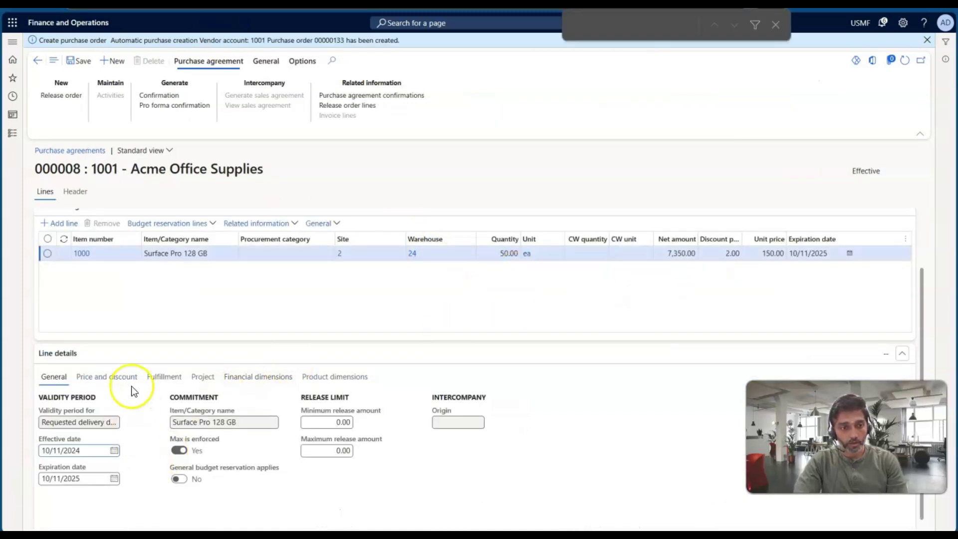
left_click(113, 381)
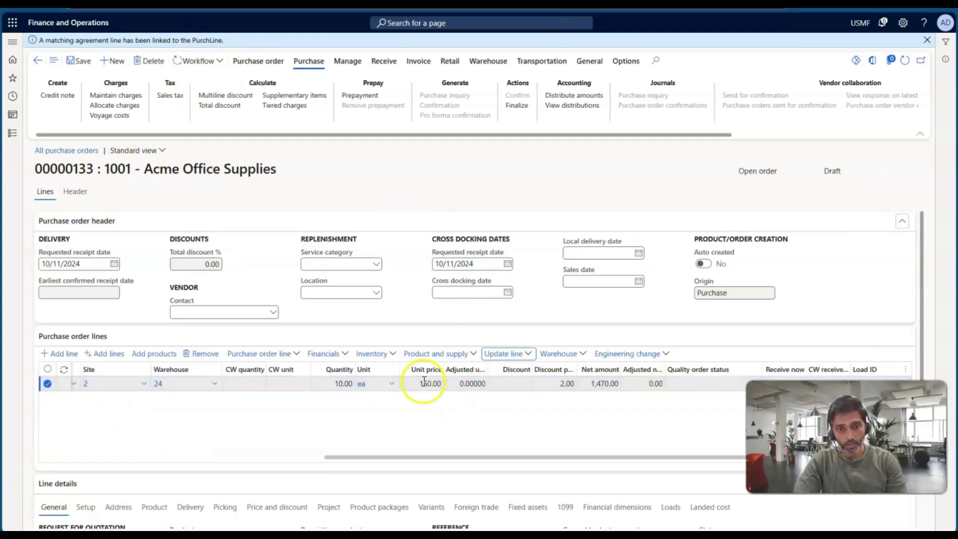
Try a unit price of 148 on the purchase order line, and cancel the change to keep the agreement link
left_click(423, 383)
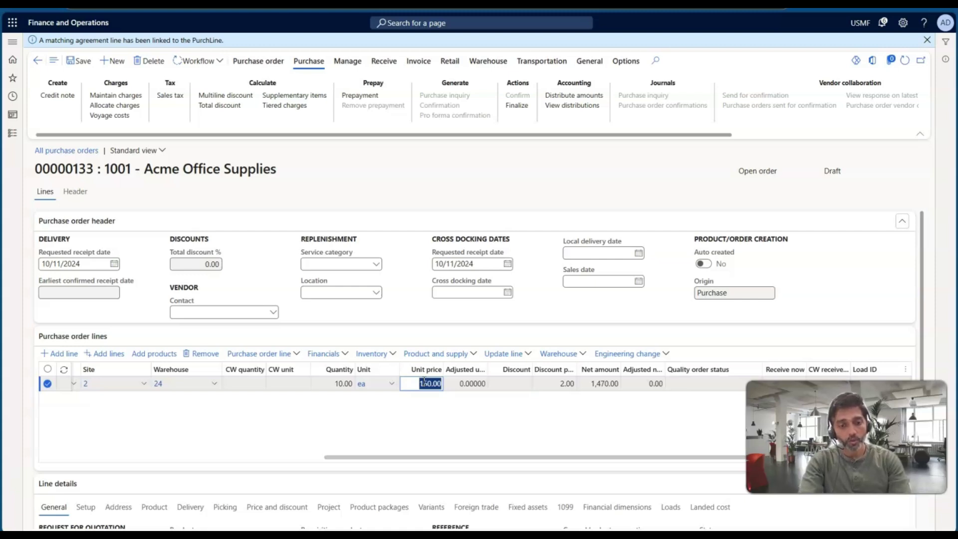
type("14")
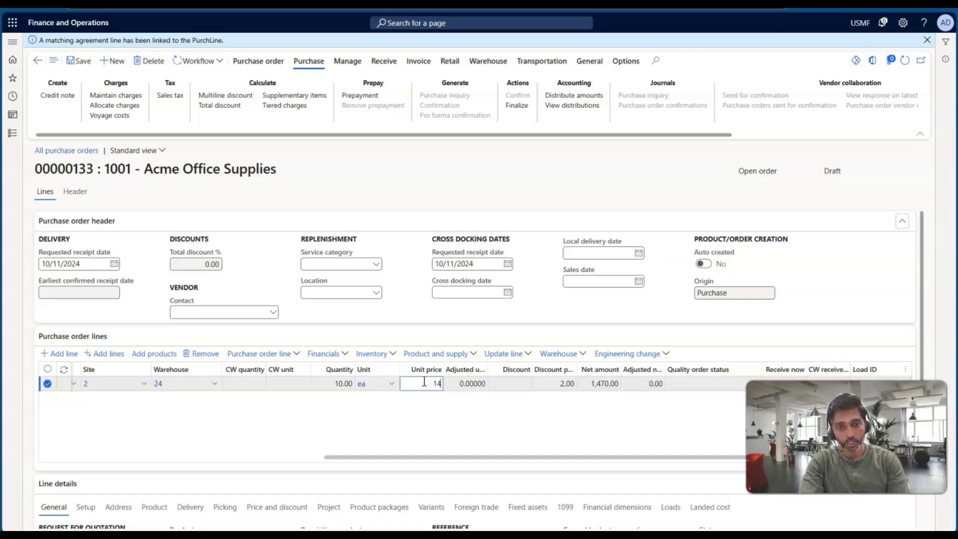
type("8")
key("Tab")
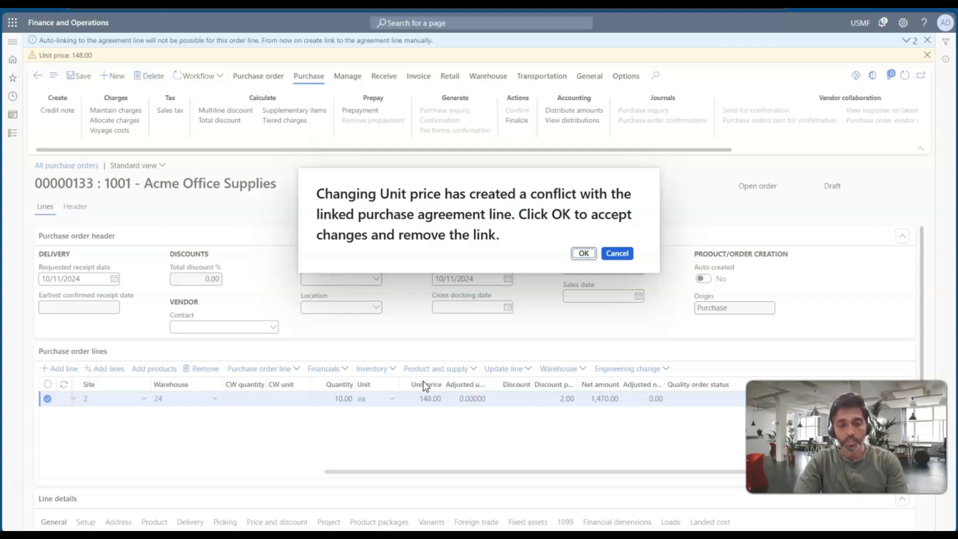
left_click(617, 254)
left_click(449, 399)
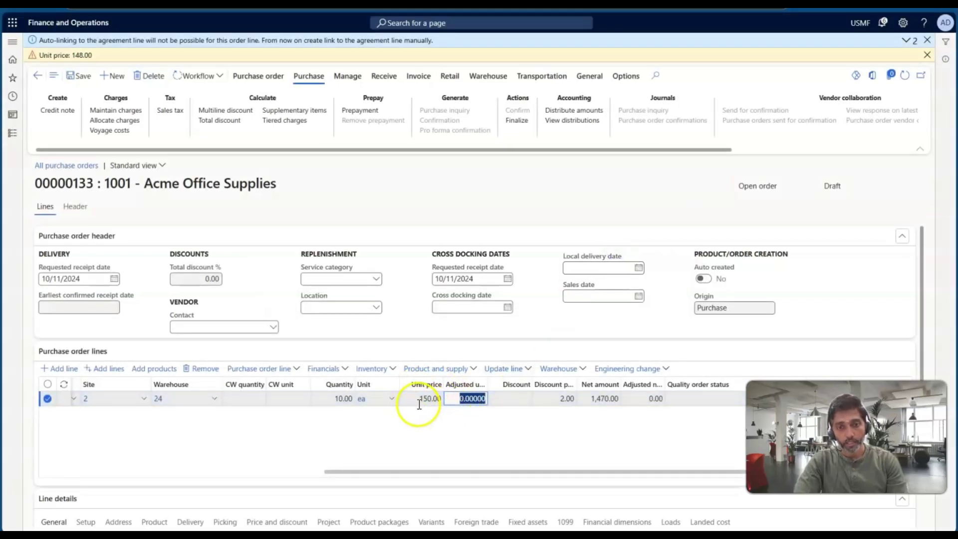
Try a discount percent of 1 on the purchase order line, and cancel to retain the agreement link
left_click(553, 399)
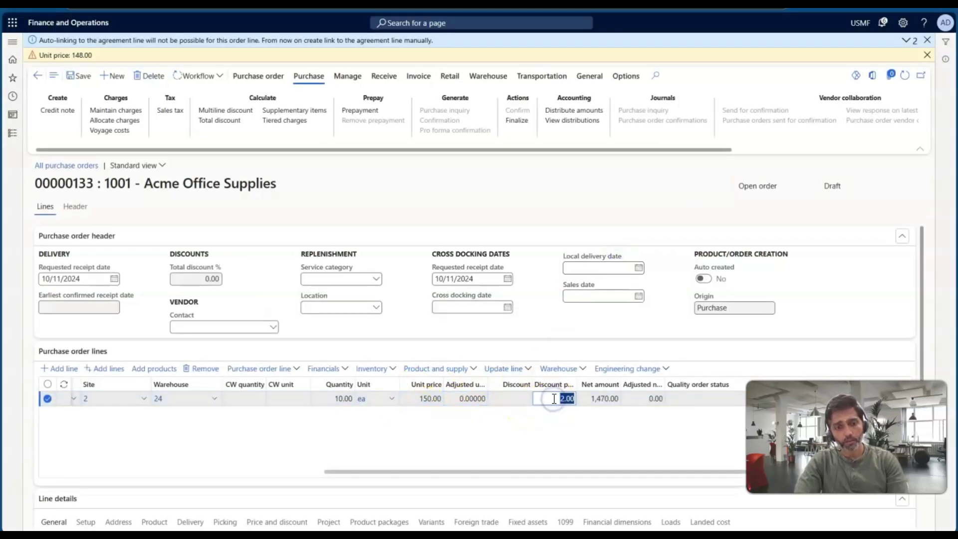
type("1")
key("Tab")
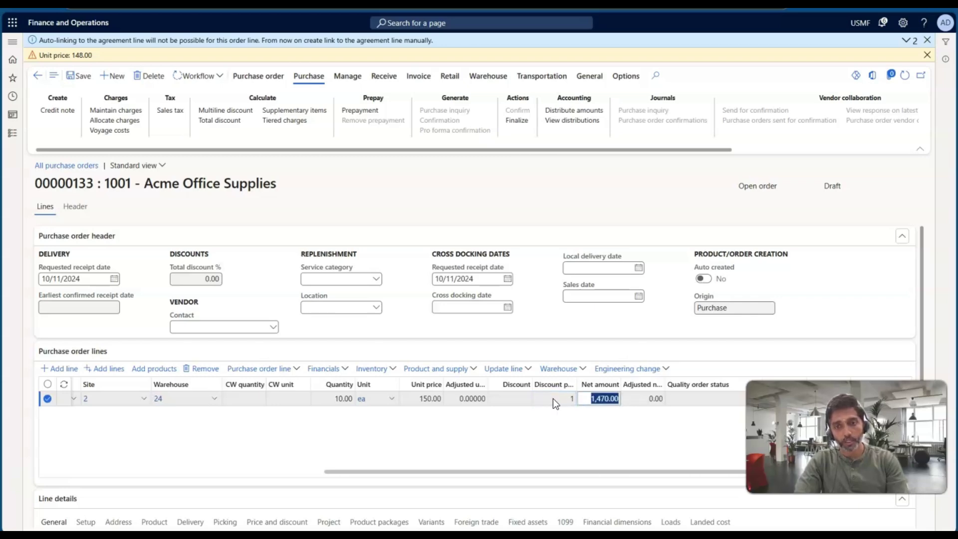
left_click(452, 260)
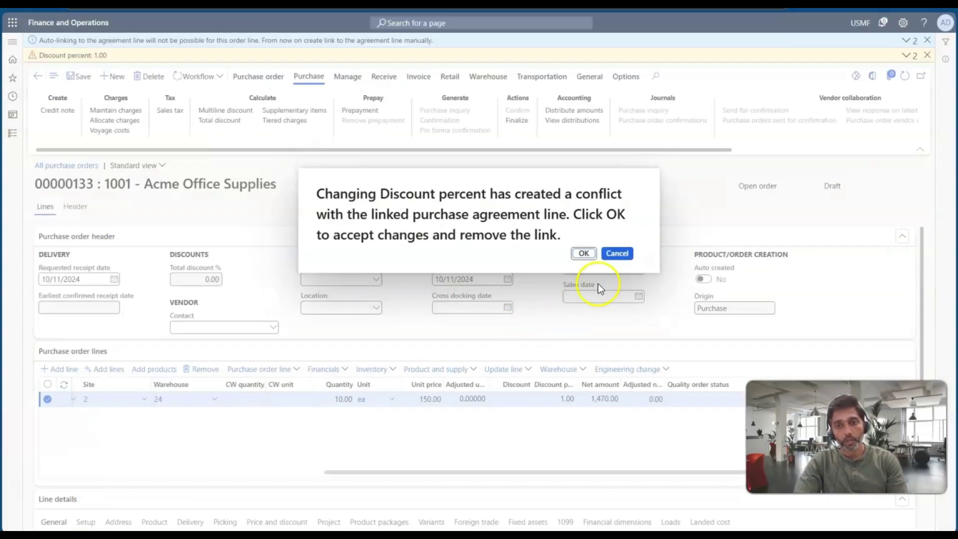
left_click(615, 254)
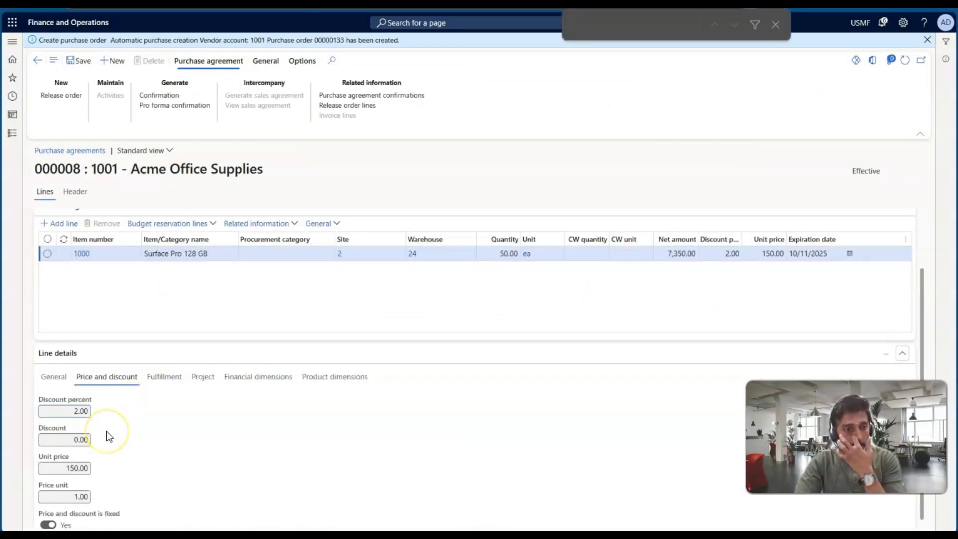
Check the purchase agreement's header details, including its default commitment, and return to the agreement lines
scroll(208, 313, "up", 3)
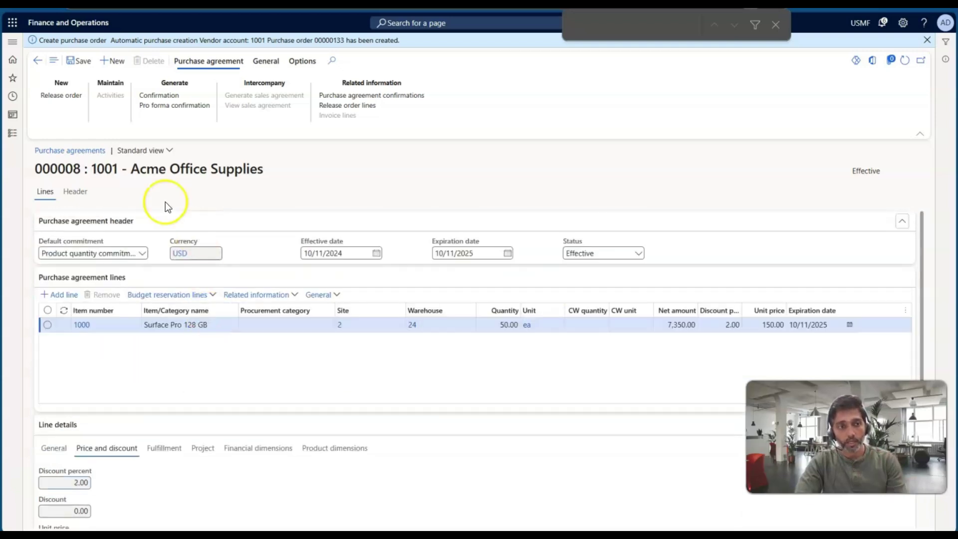
left_click(79, 192)
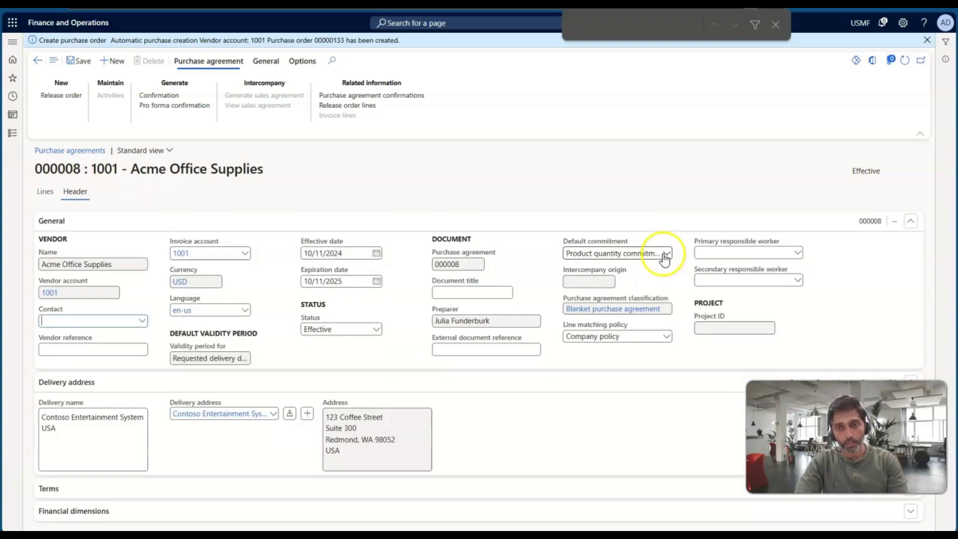
left_click(45, 191)
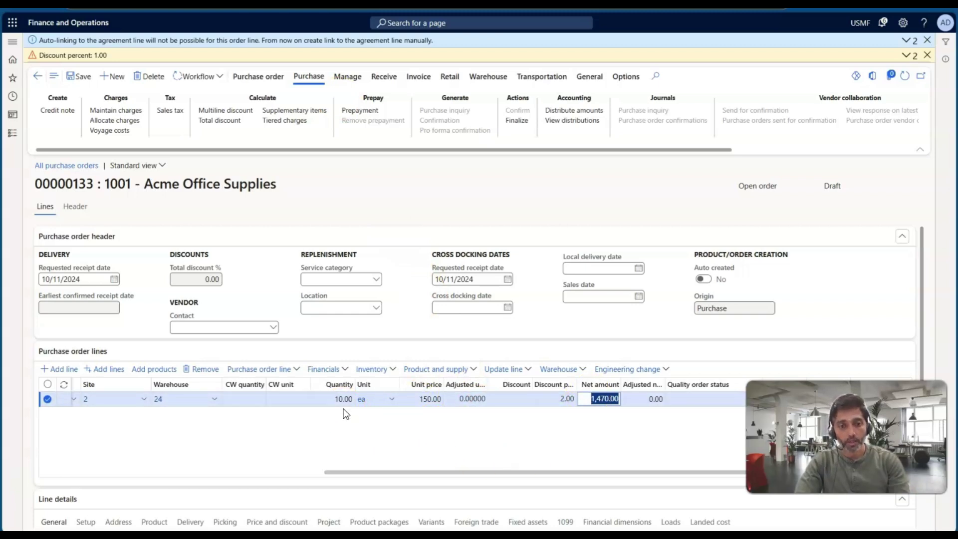
Dismiss the notifications on the purchase order and go back to the purchase orders list
left_click(928, 59)
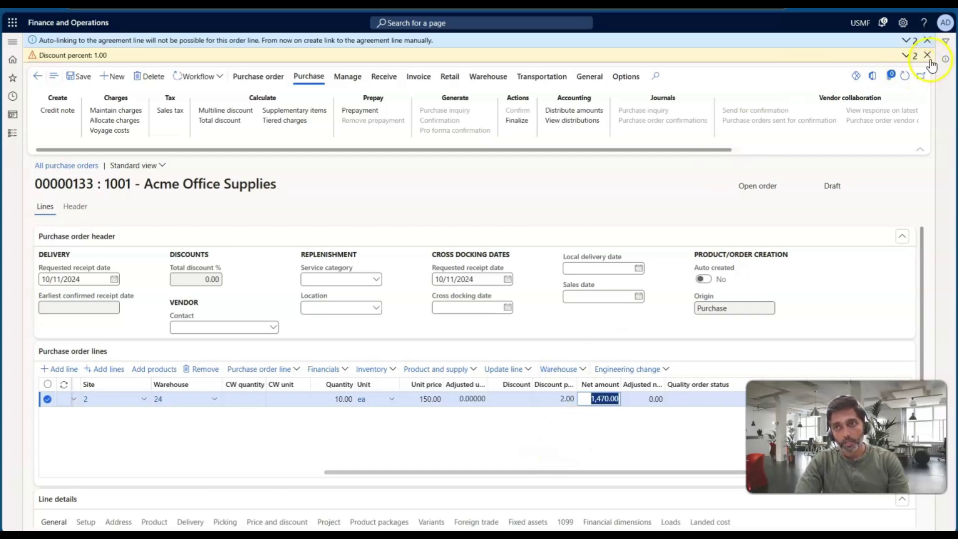
left_click(927, 40)
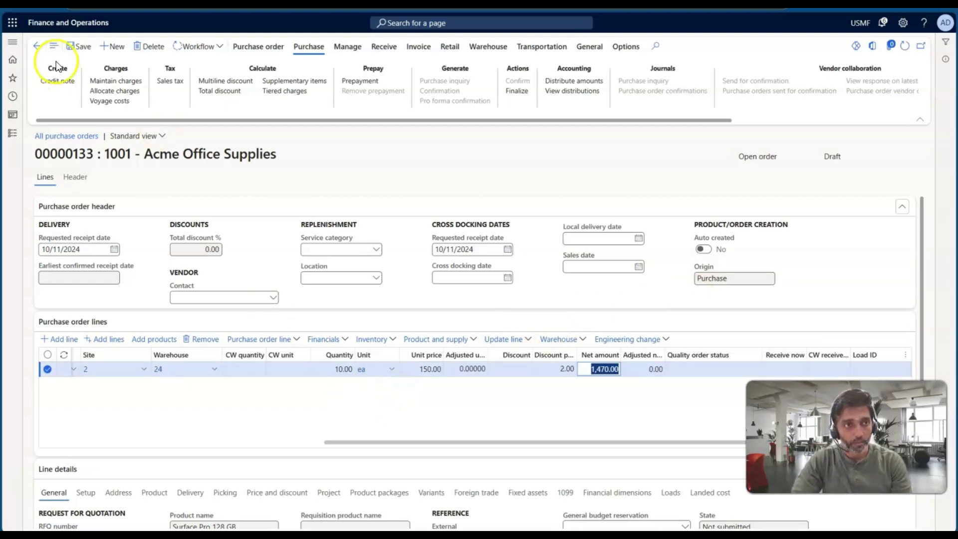
left_click(39, 47)
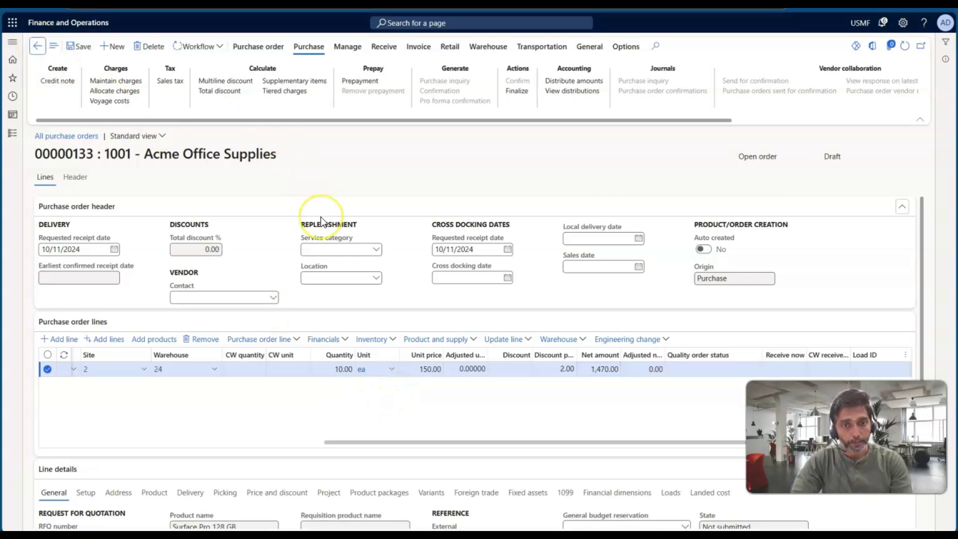
Switch back to the Acme Office Supplies purchase agreement and open the general details of its Surface Pro 128 GB line
key("alt+Tab")
key("alt+Tab")
key("alt+Tab")
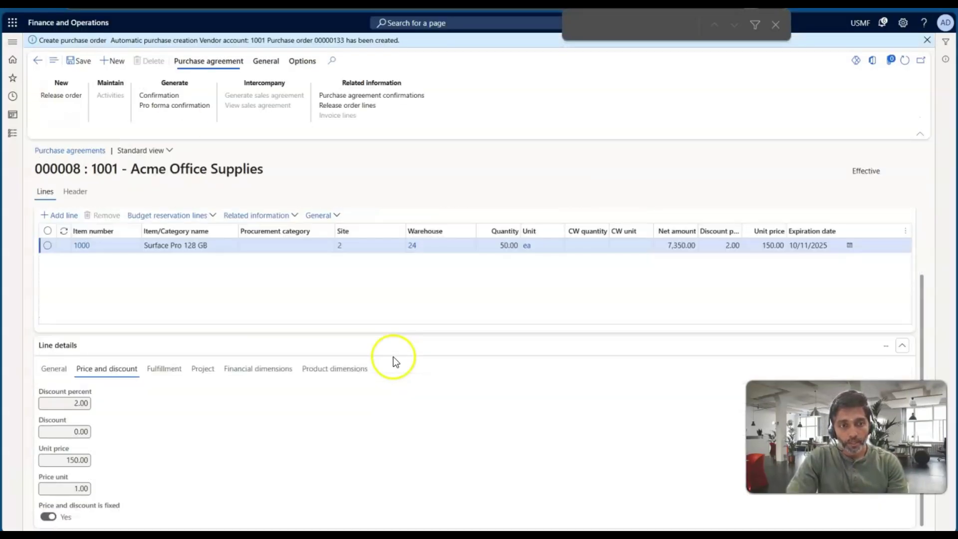
left_click(56, 371)
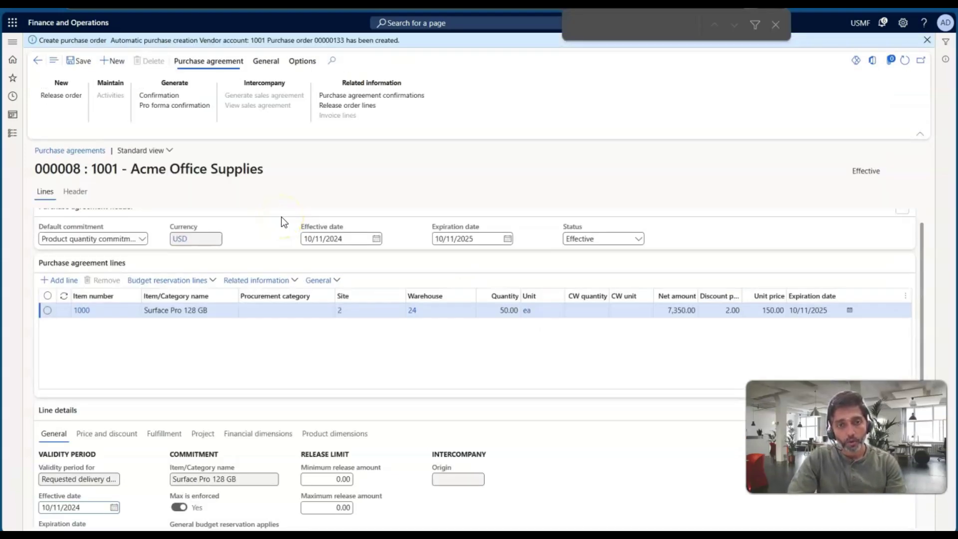
key("alt+Tab")
key("alt+Tab")
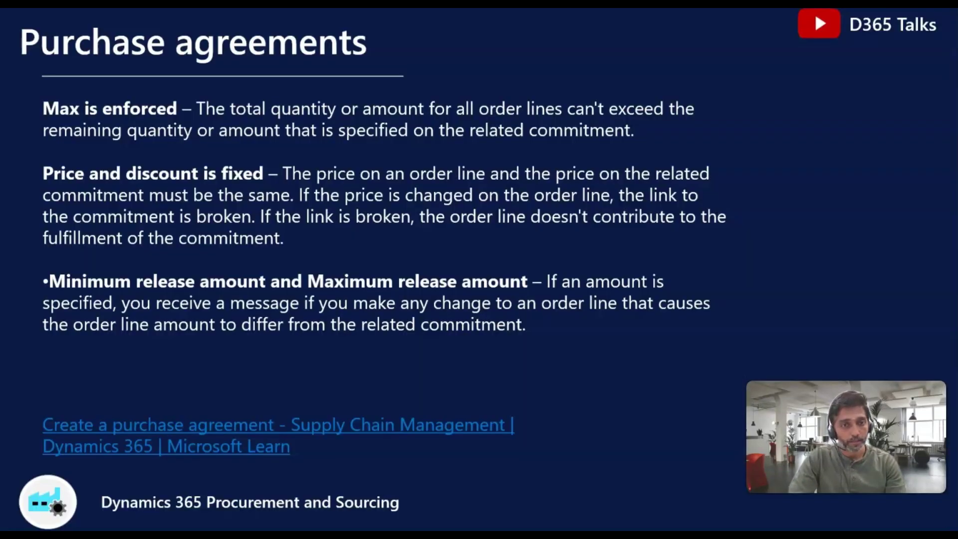
key("Left")
key("Left")
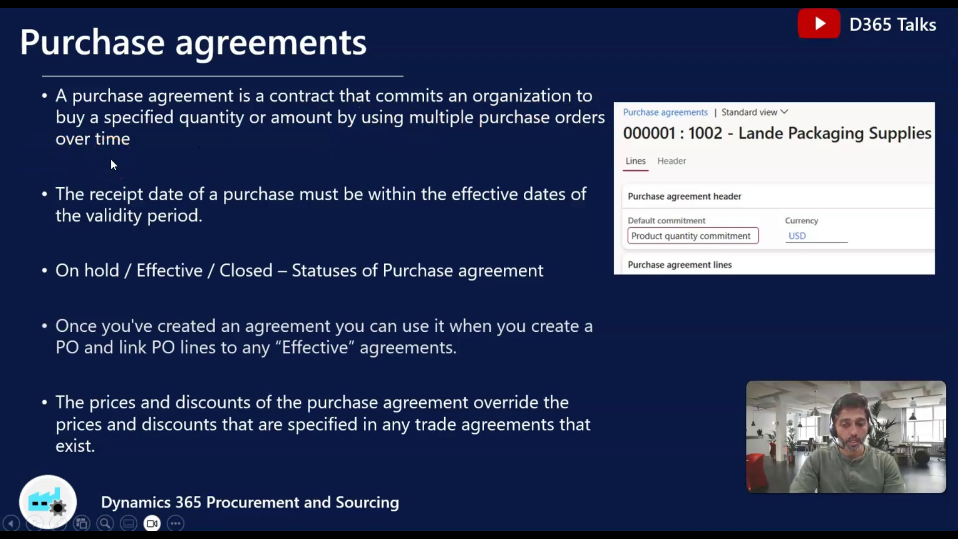
key("Right")
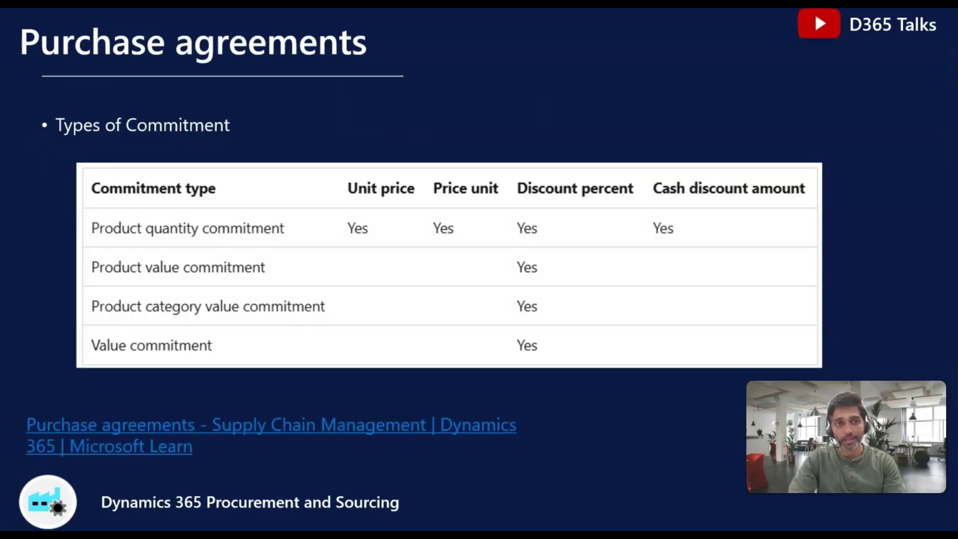
key("Right")
key("Right")
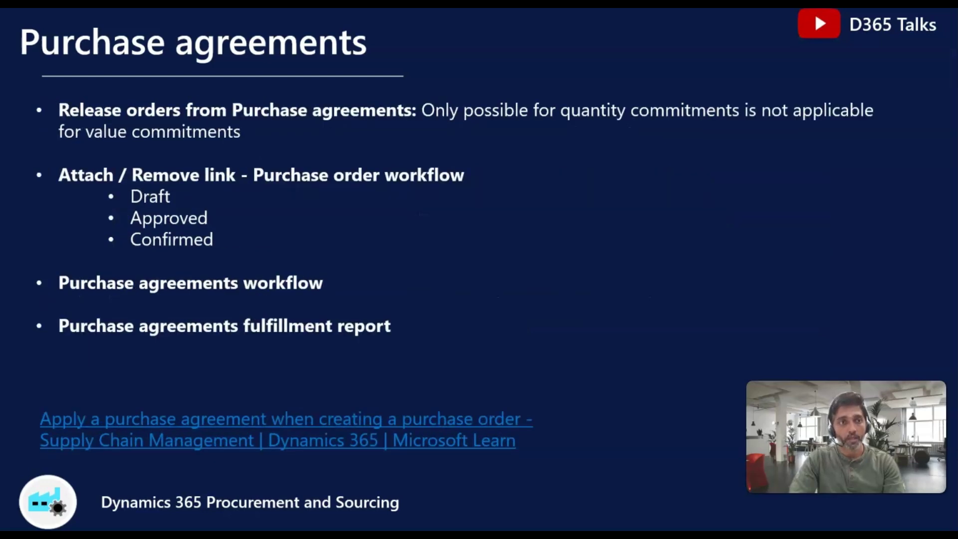
key("Left")
key("alt+Tab")
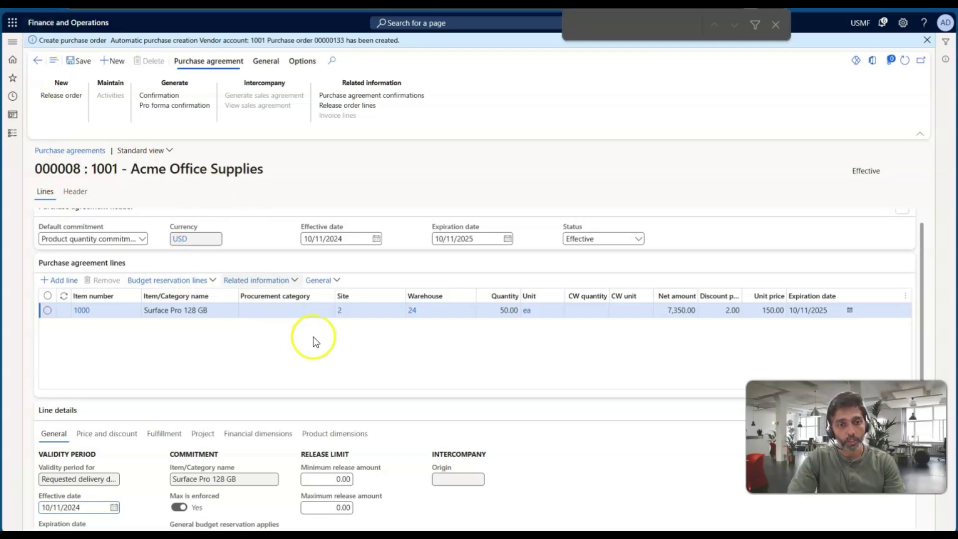
Set the agreement line's minimum release amount to 1,000 and maximum release amount to 1,500, and save the agreement
scroll(333, 376, "down", 1)
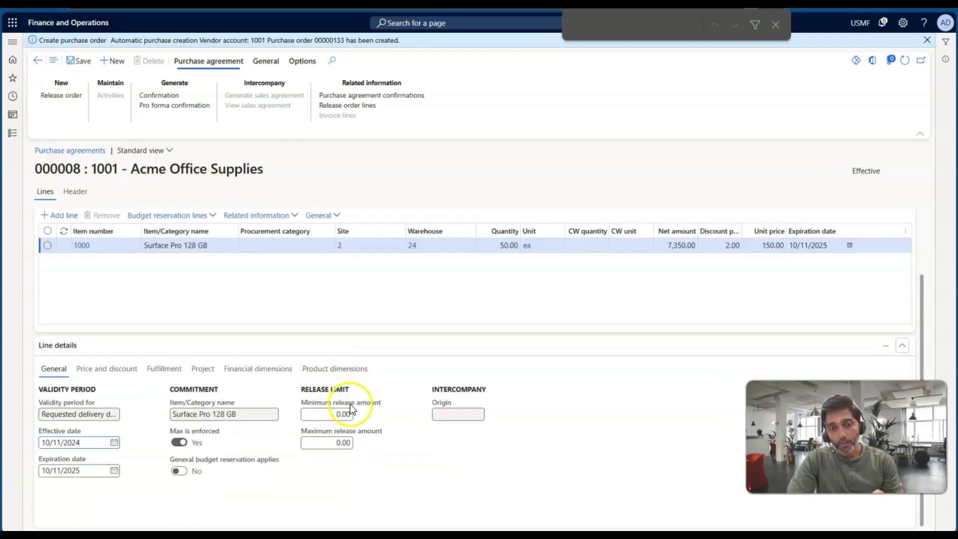
mouse_move(341, 433)
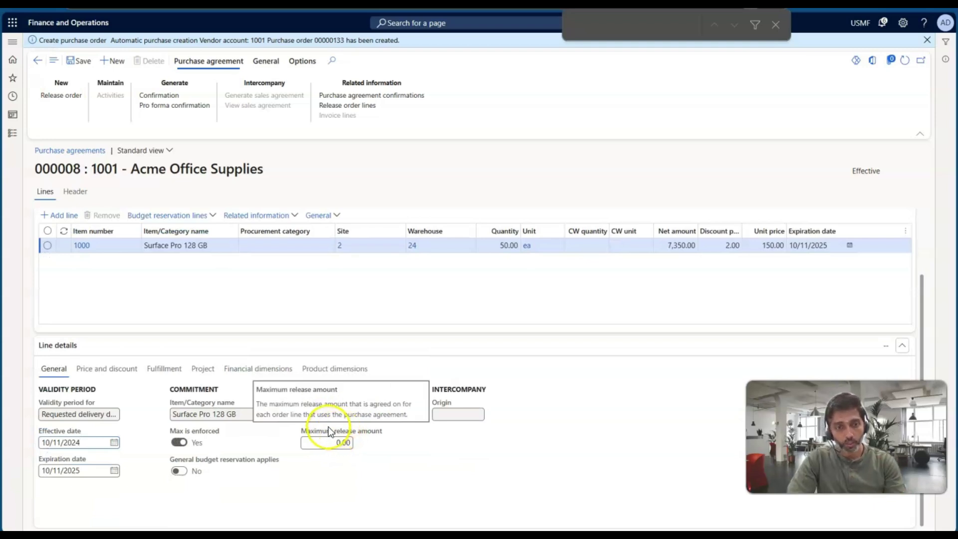
left_click(334, 413)
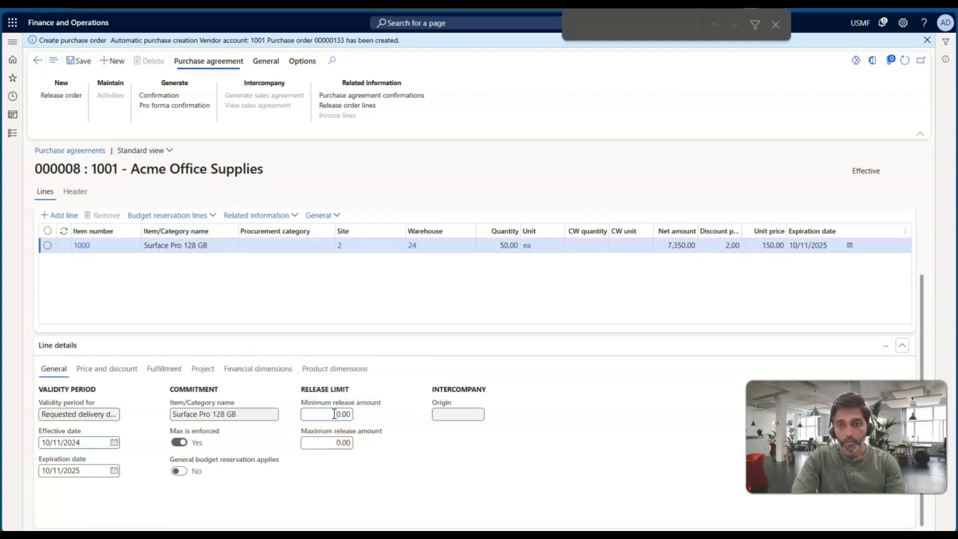
left_click(337, 443)
type("150")
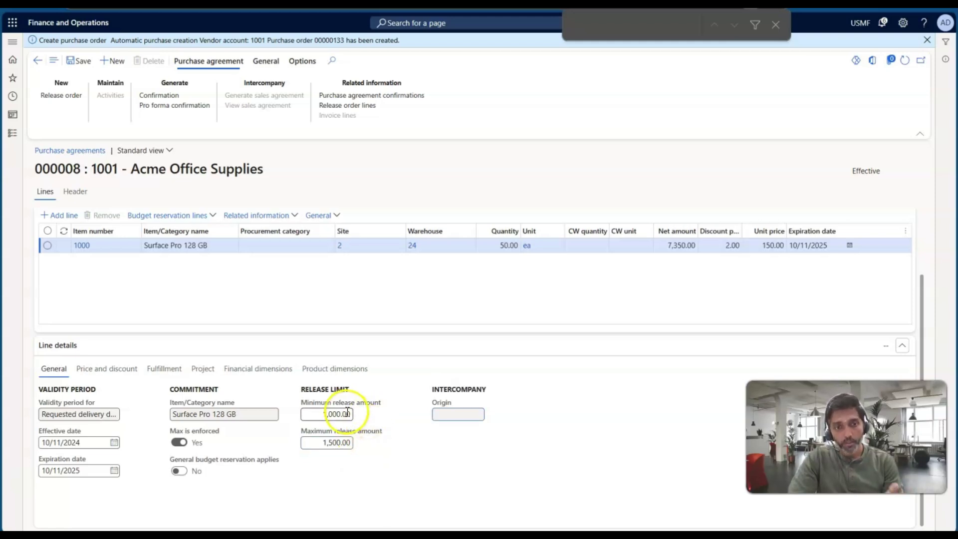
left_click(367, 404)
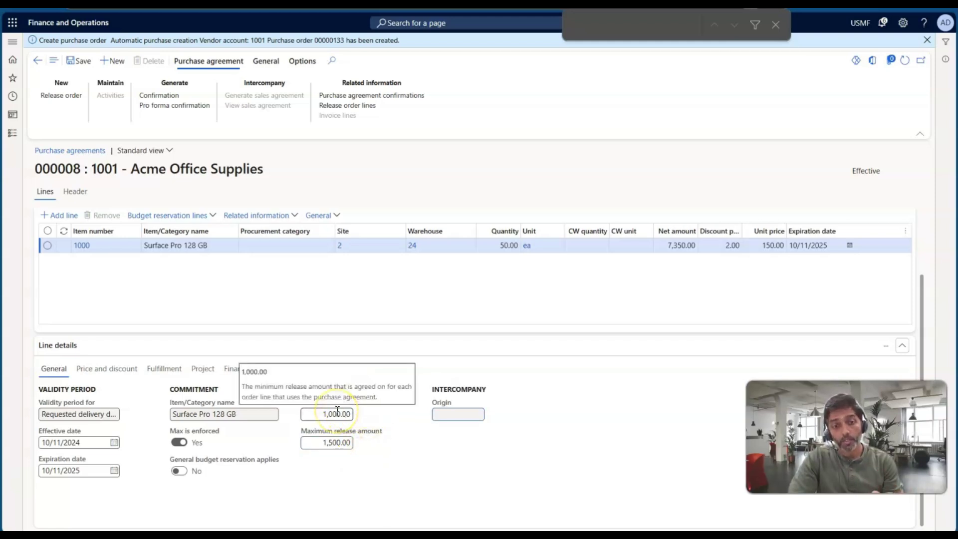
left_click(337, 446)
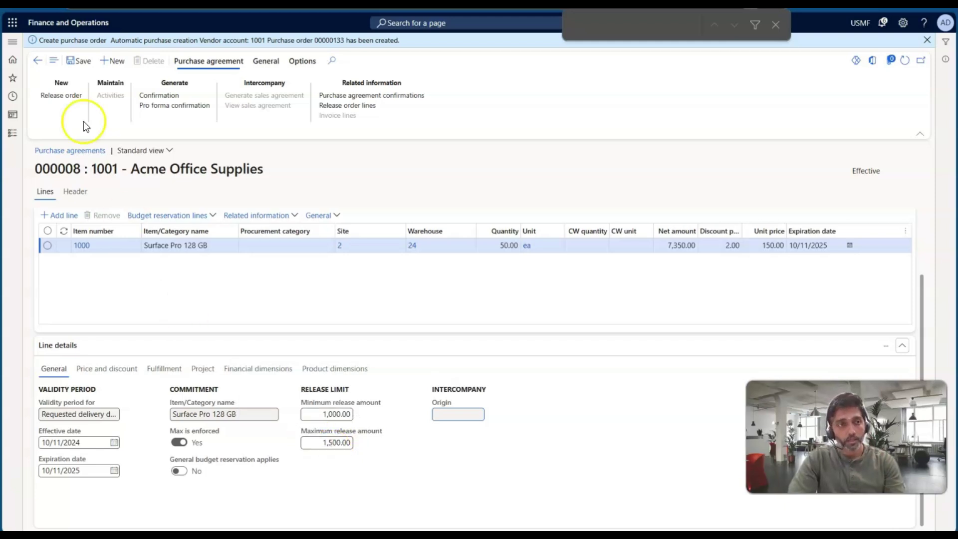
left_click(77, 69)
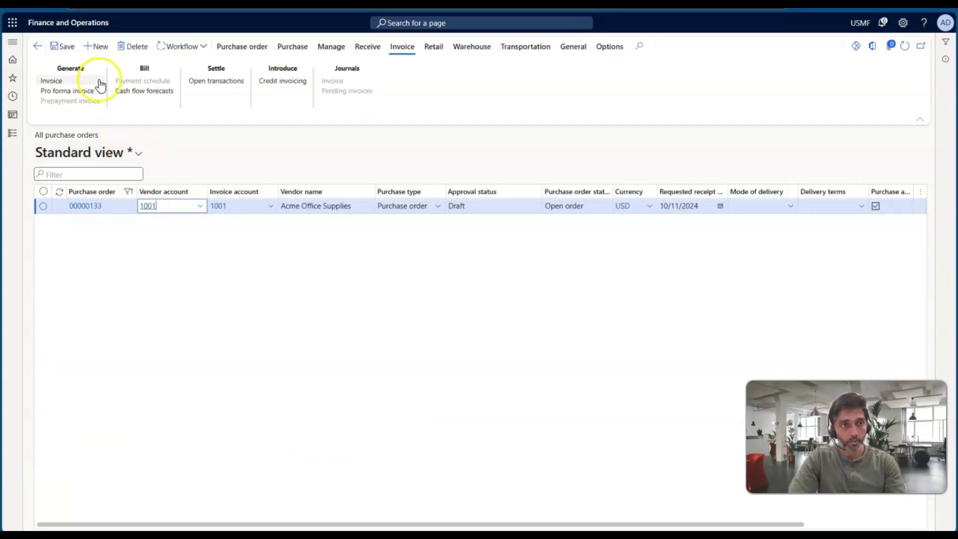
Start a new purchase order for Acme Office Supplies linked to purchase agreement 000008, transferring the agreement's currency and delivery address
left_click(99, 49)
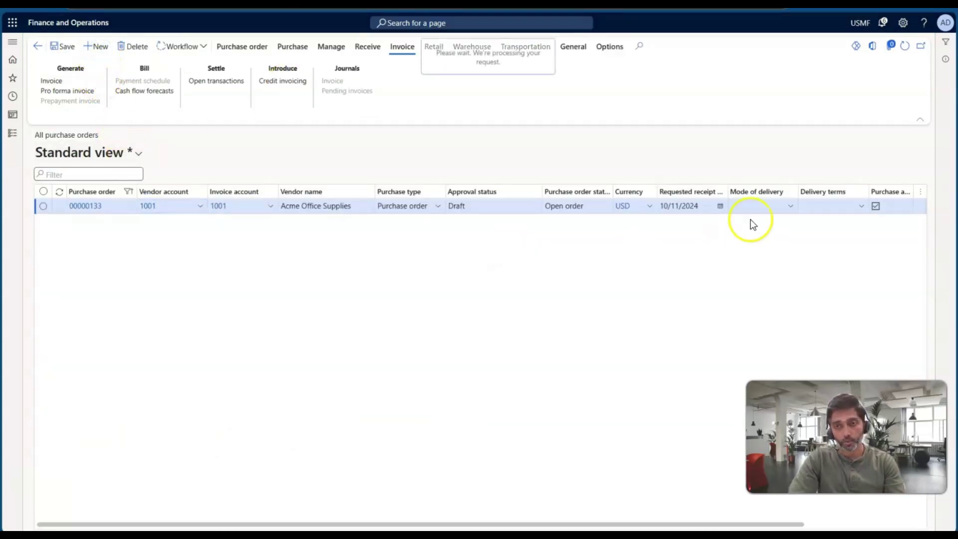
left_click(737, 143)
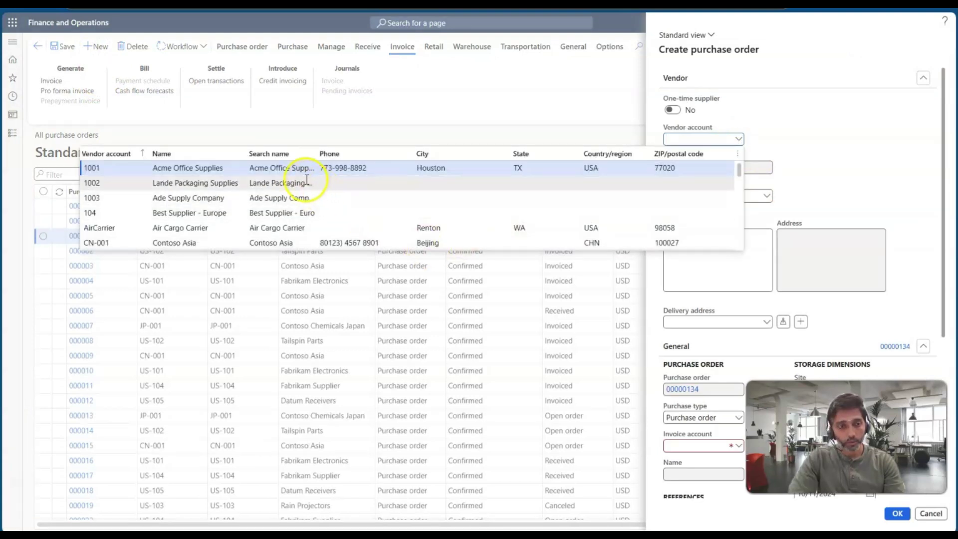
left_click(266, 168)
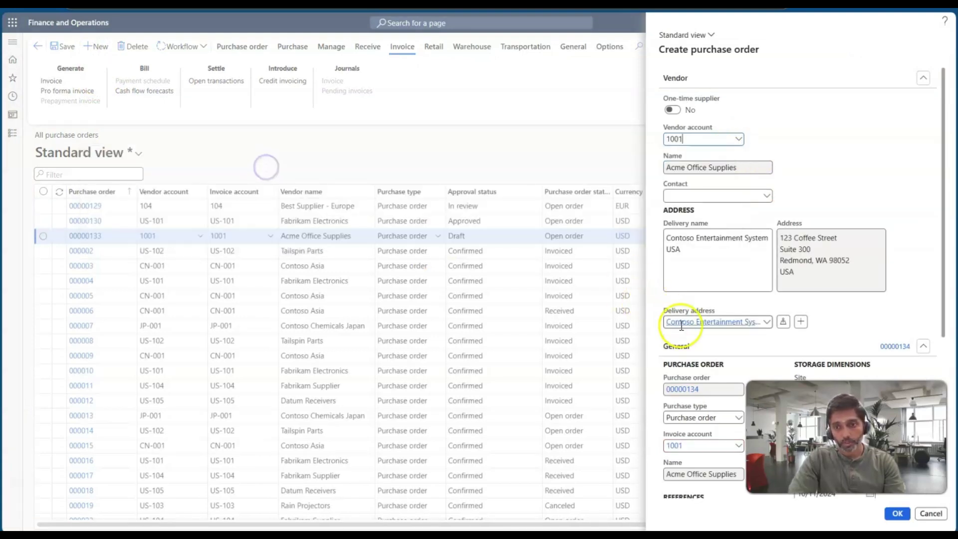
scroll(682, 326, "down", 5)
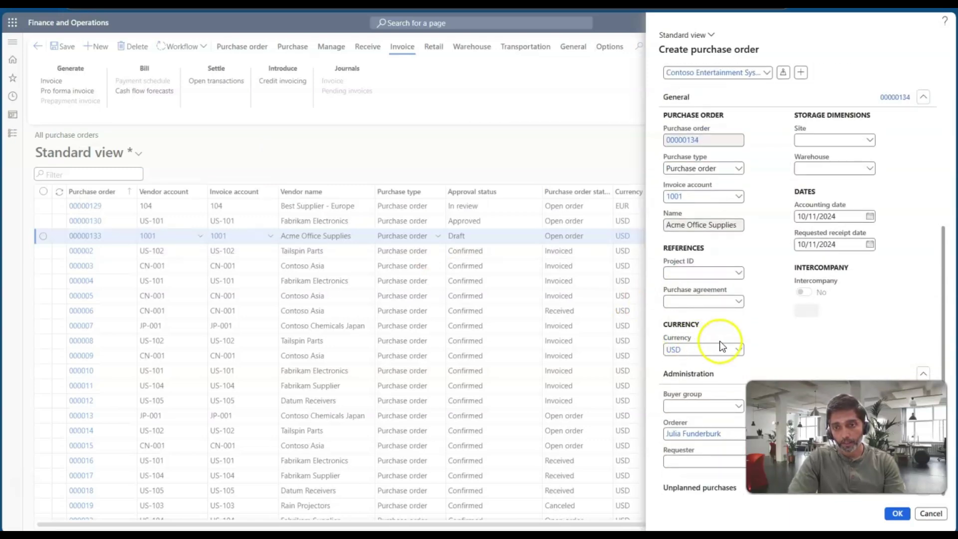
left_click(738, 301)
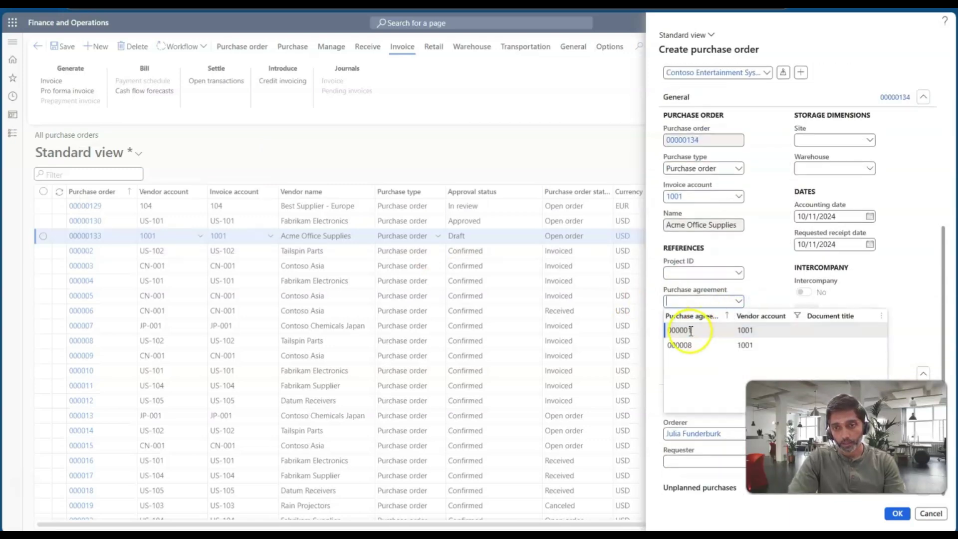
left_click(685, 345)
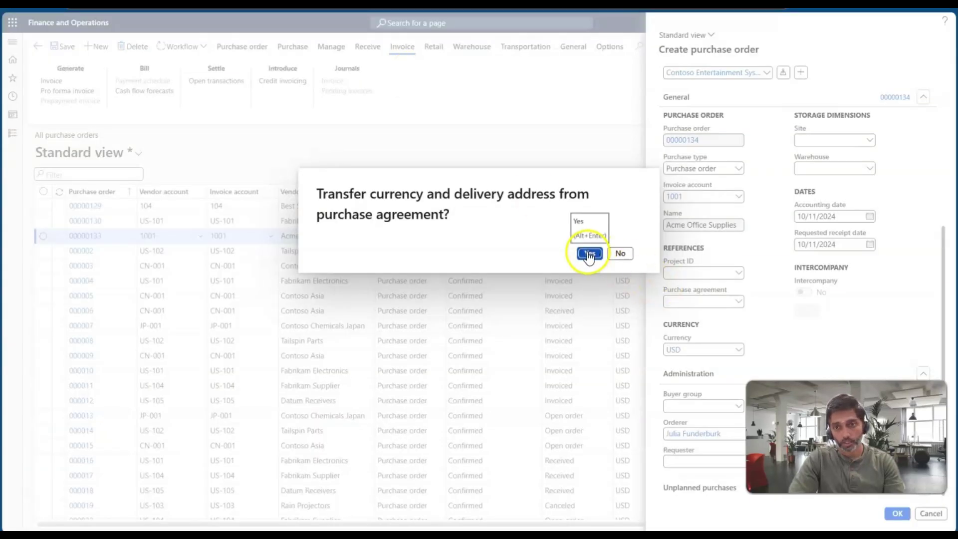
left_click(589, 253)
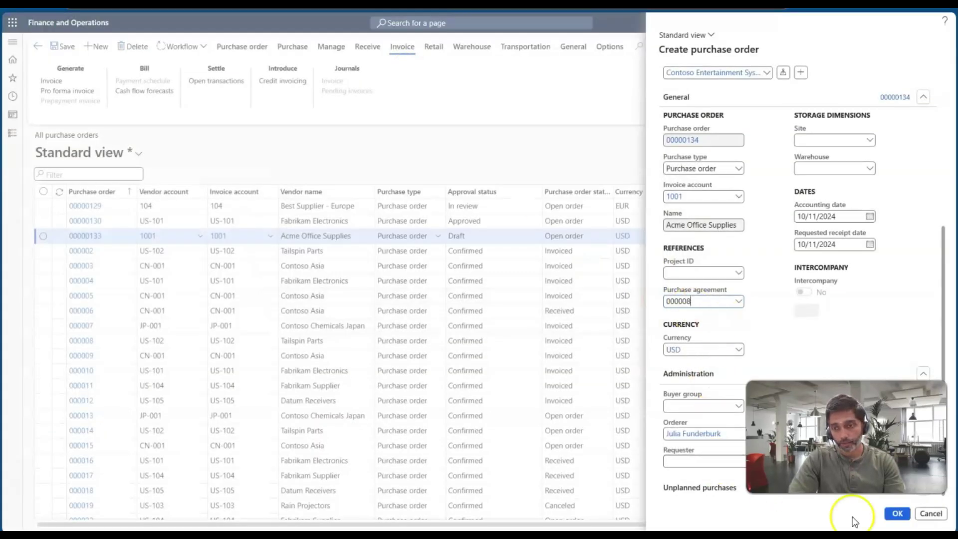
Set the new purchase order's warehouse to 24 and create the order
scroll(856, 239, "up", 2)
left_click(850, 241)
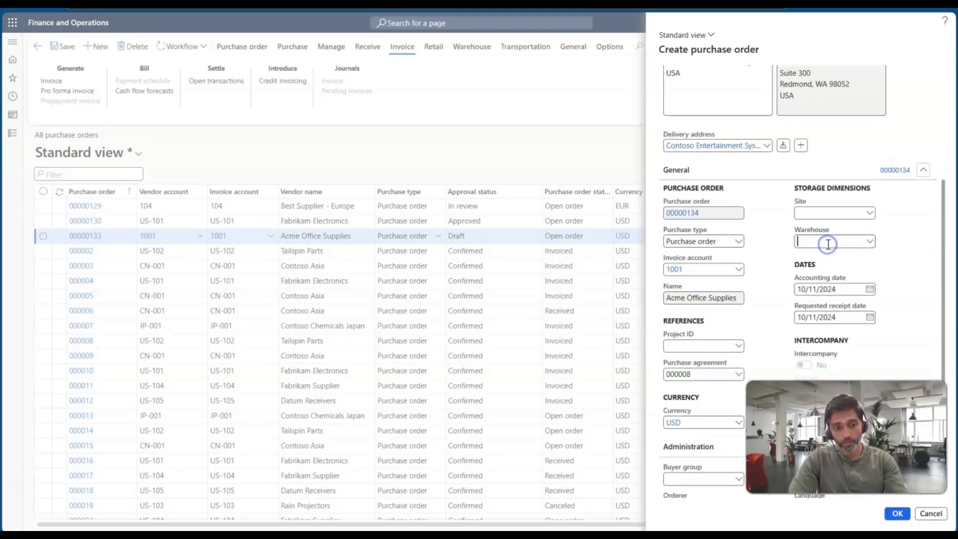
type("24")
key("Tab")
left_click(896, 514)
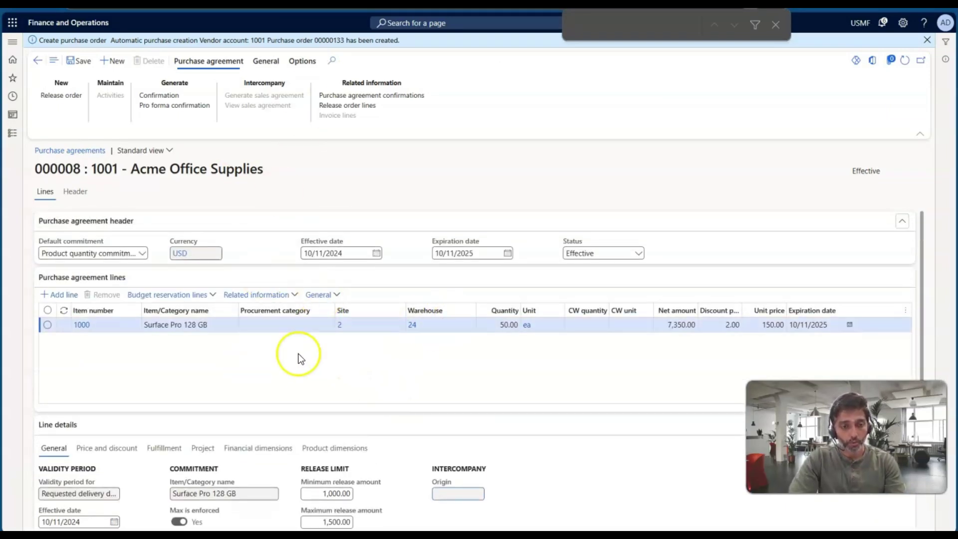
Enter item 1000, the Surface Pro 128 GB, on the new order's first line
scroll(298, 356, "down", 2)
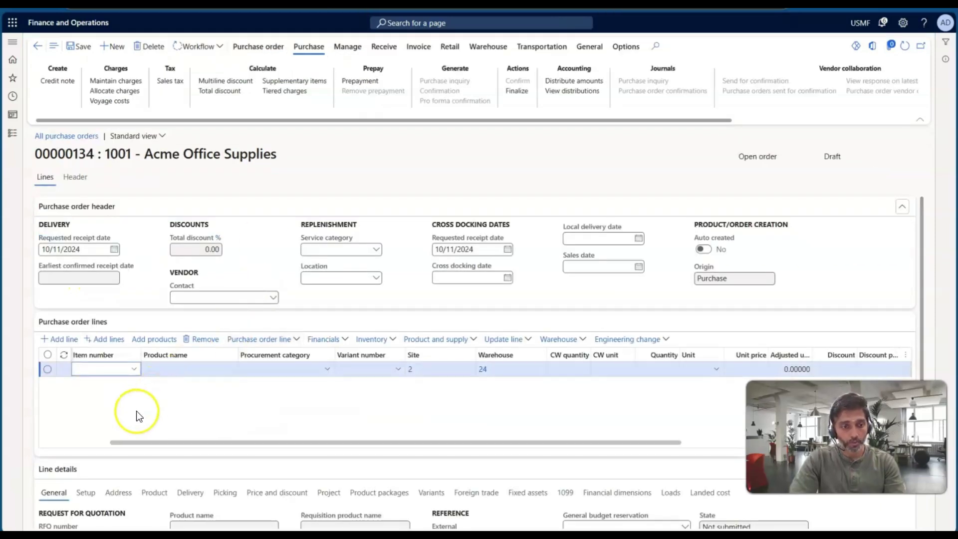
type("1")
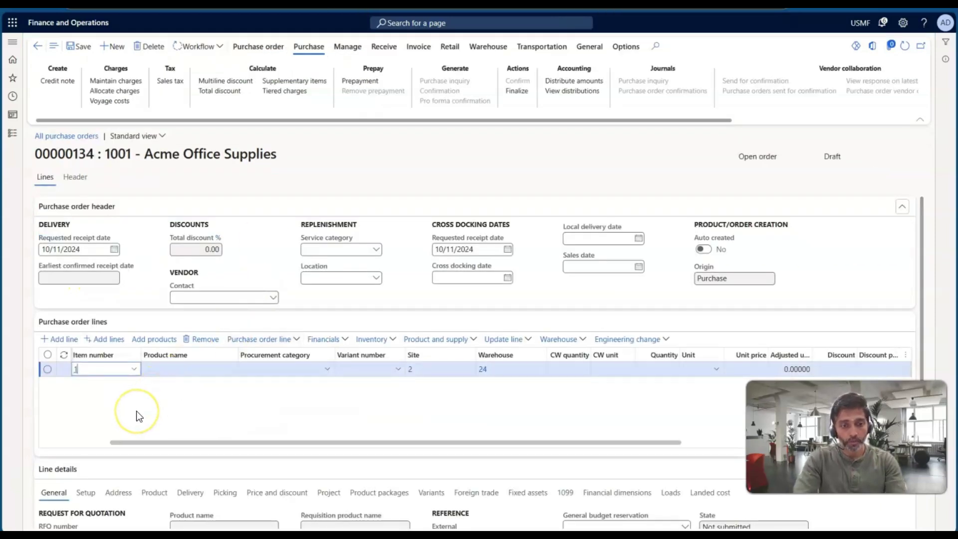
type("0000")
key("Tab")
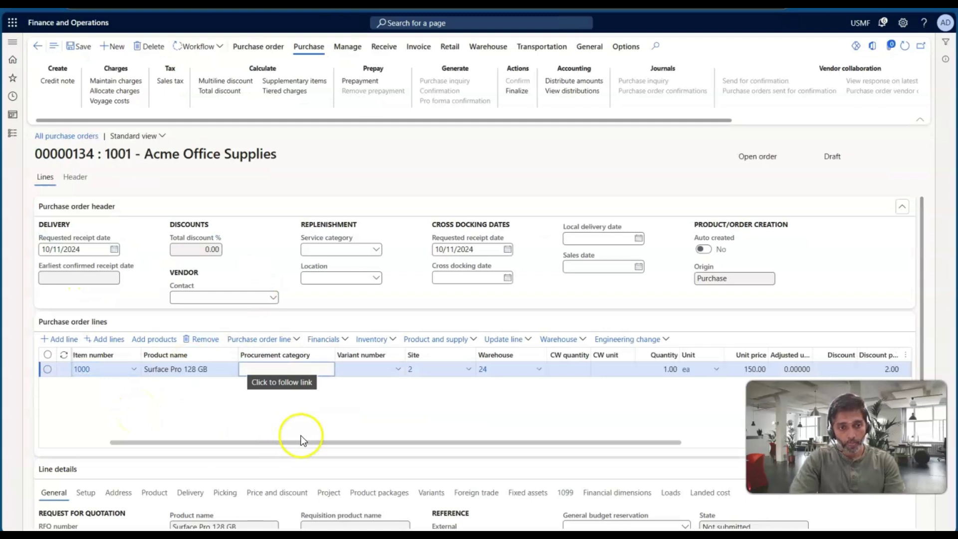
Set the order line's quantity to 10 and check the recalculated net amount
scroll(421, 413, "right", 5)
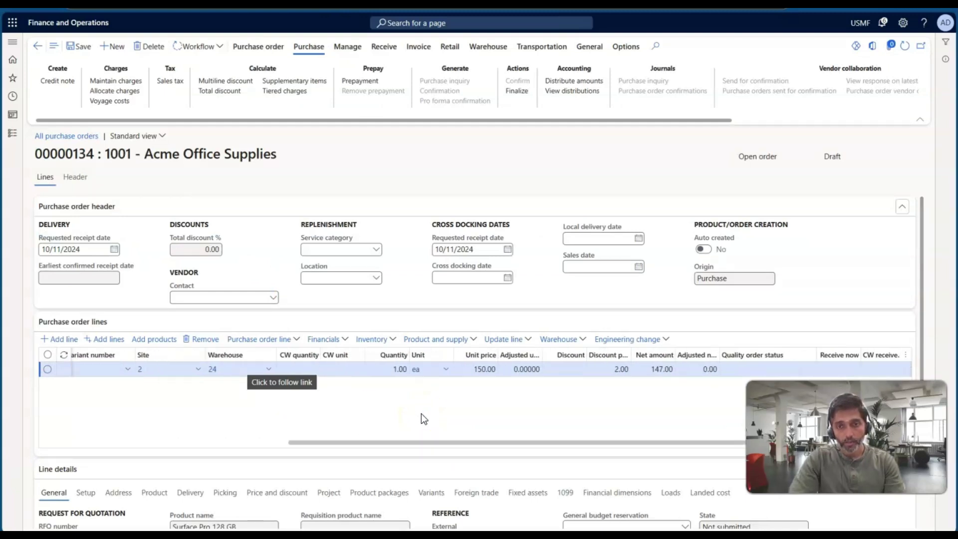
scroll(421, 412, "down", 1)
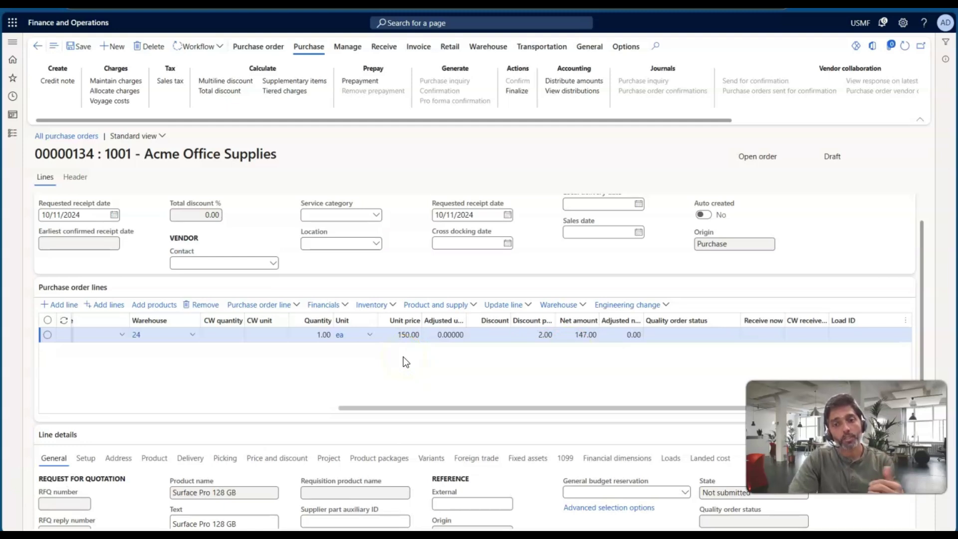
left_click(319, 335)
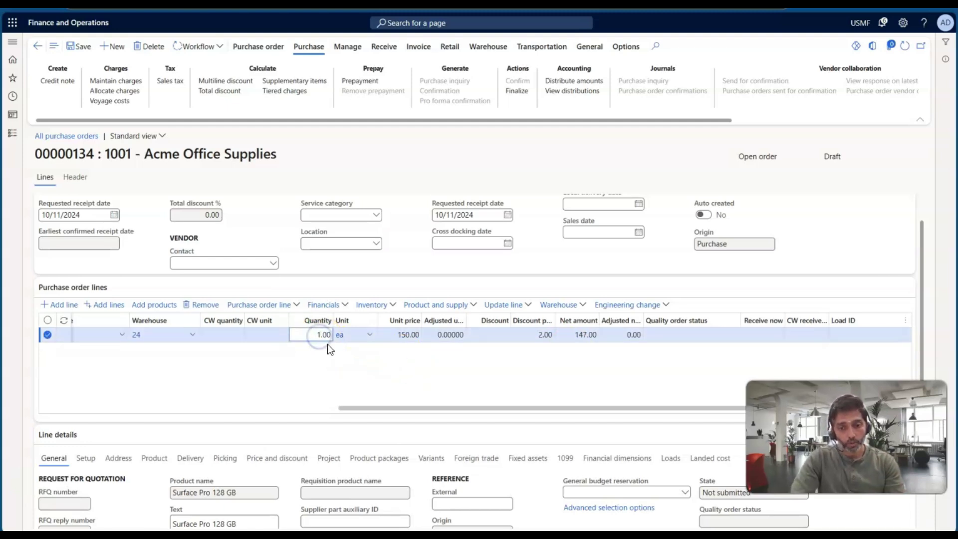
key("Tab")
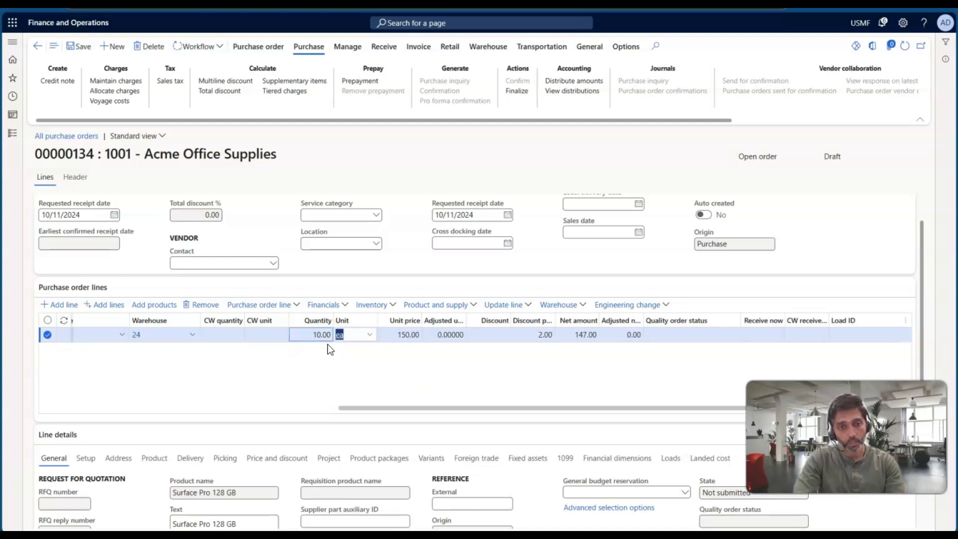
left_click(550, 334)
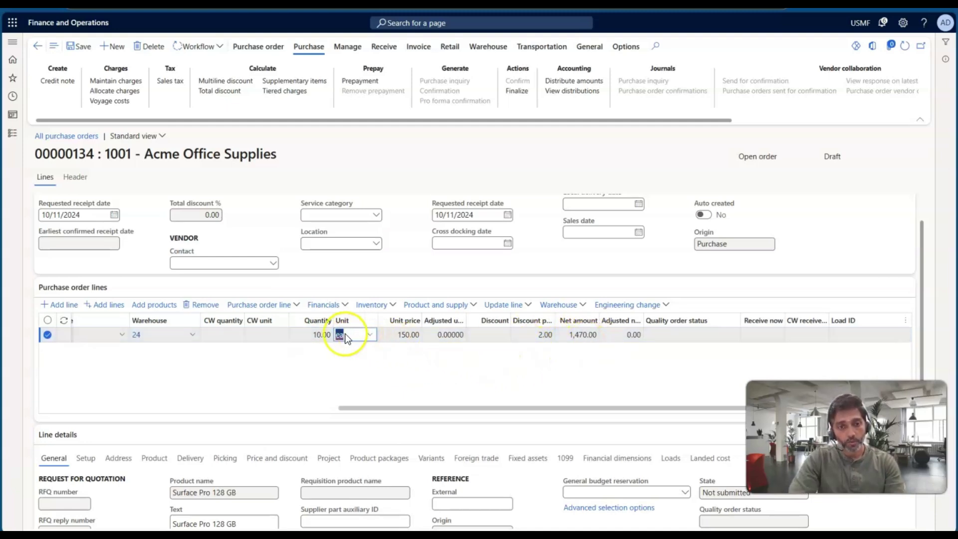
Set the order line's quantity to 5 to test the agreement's minimum release amount
left_click(321, 334)
key("BackSpace")
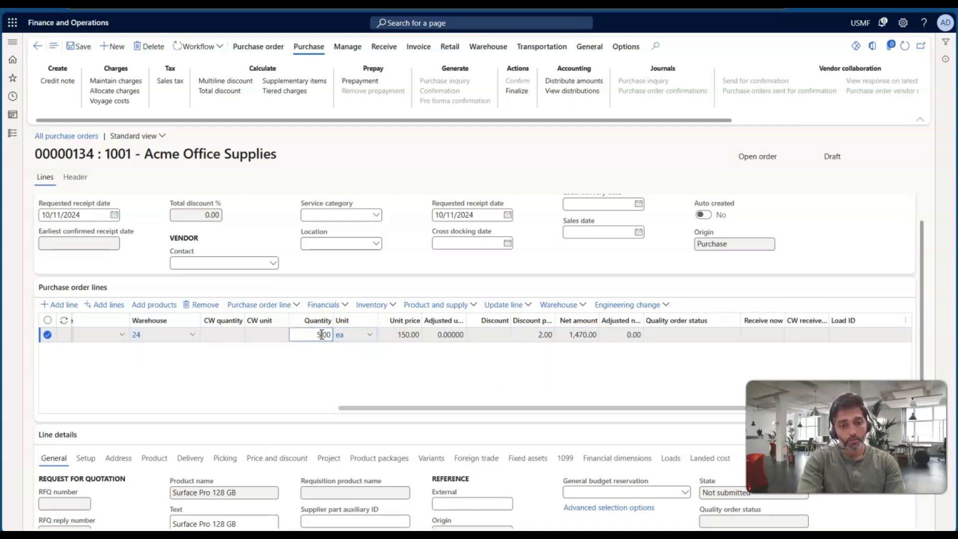
key("Tab")
left_click(86, 40)
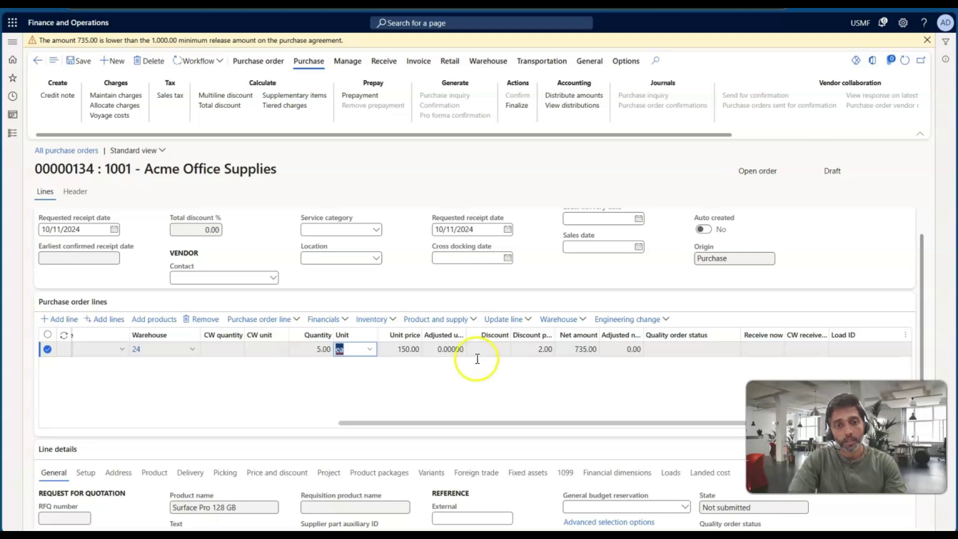
left_click(423, 375)
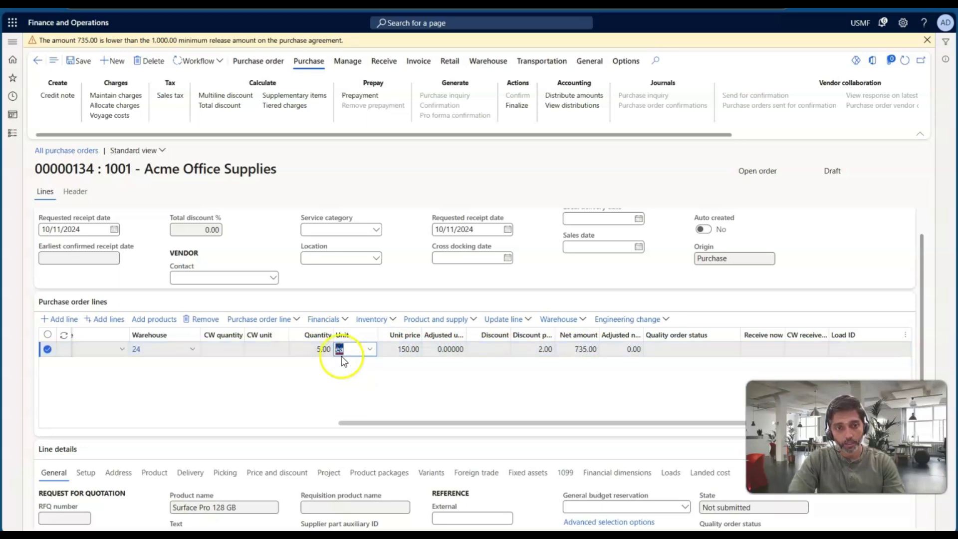
Set the order line's quantity to 11 to test the maximum release amount, and check the release limits on the purchase agreement
left_click(319, 349)
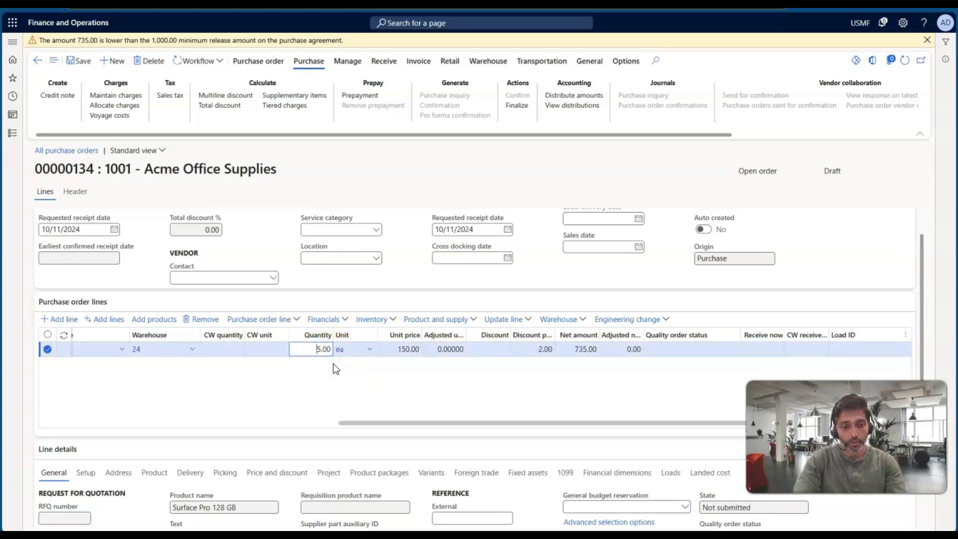
type("11")
key("Tab")
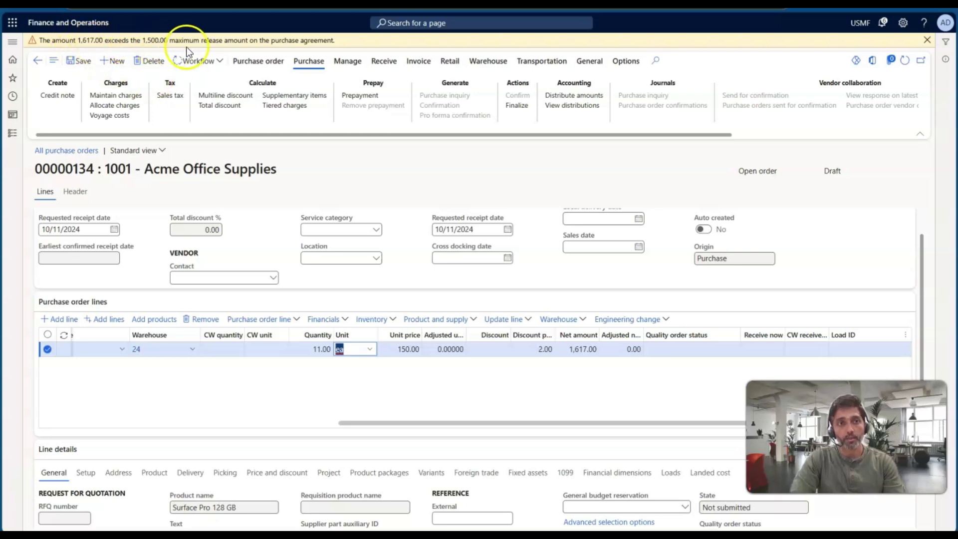
left_click(274, 40)
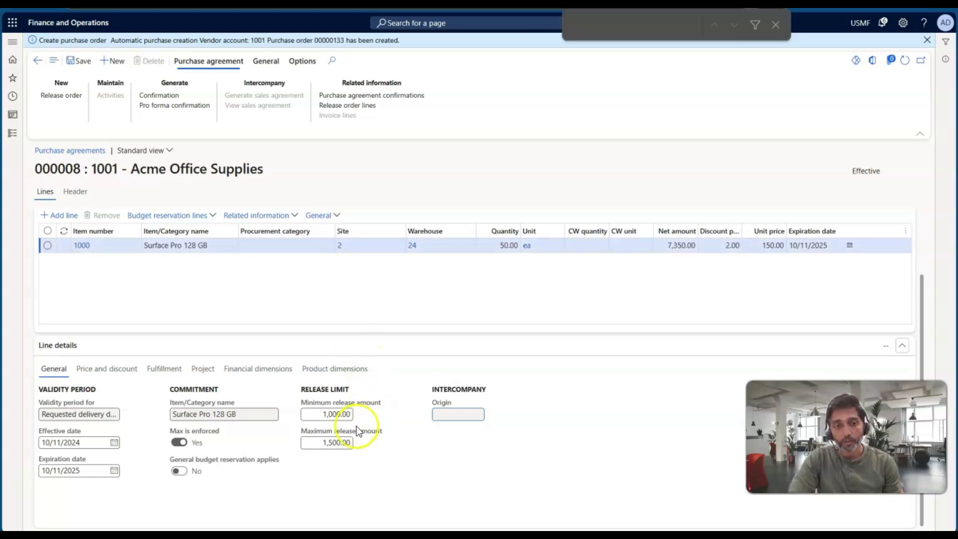
mouse_move(349, 434)
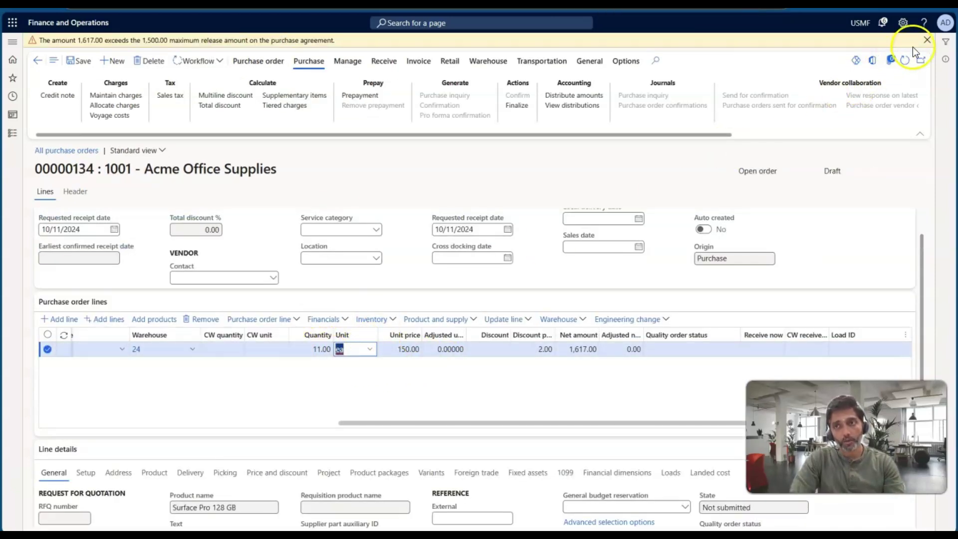
Dismiss the purchase order's warning, switch to the PowerPoint slide show and advance to the following purchase agreements slide
left_click(926, 39)
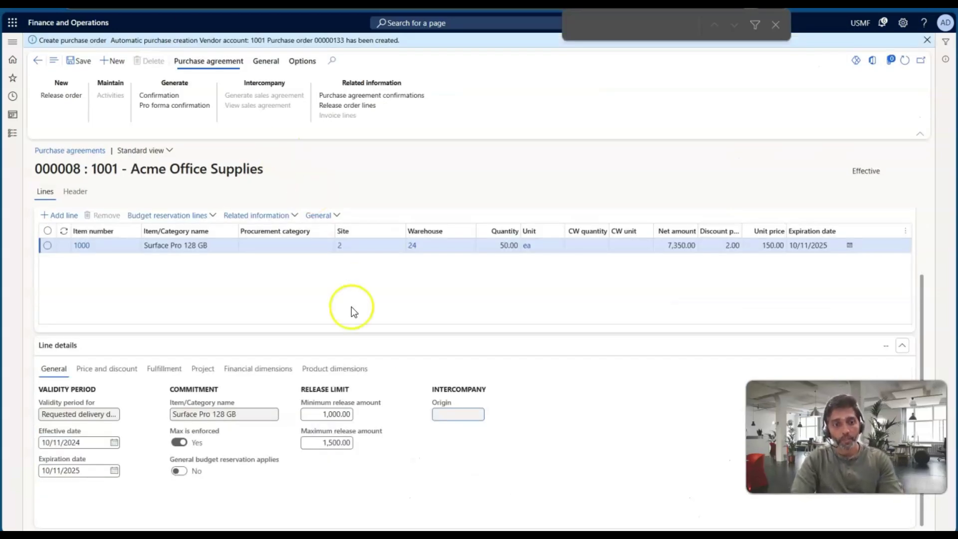
key("alt+Tab")
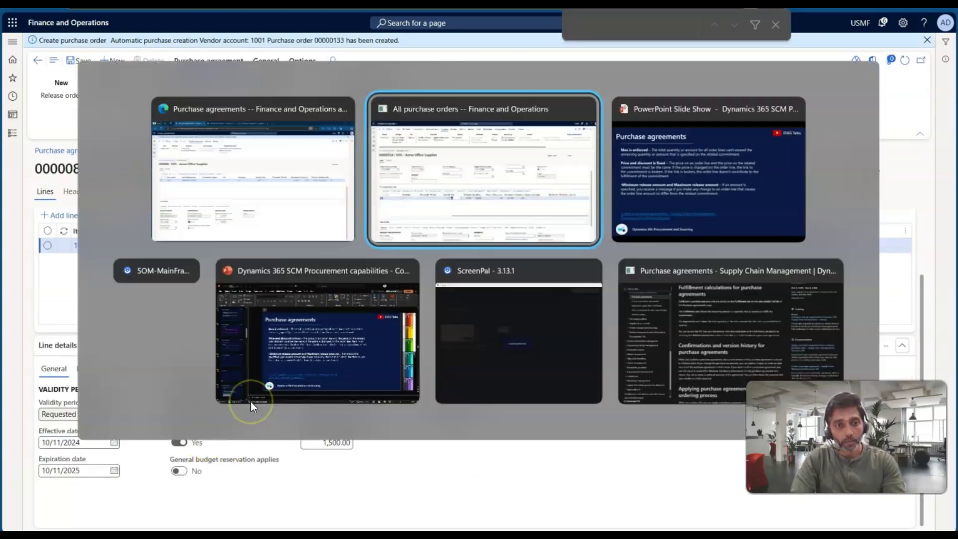
key("alt+Tab")
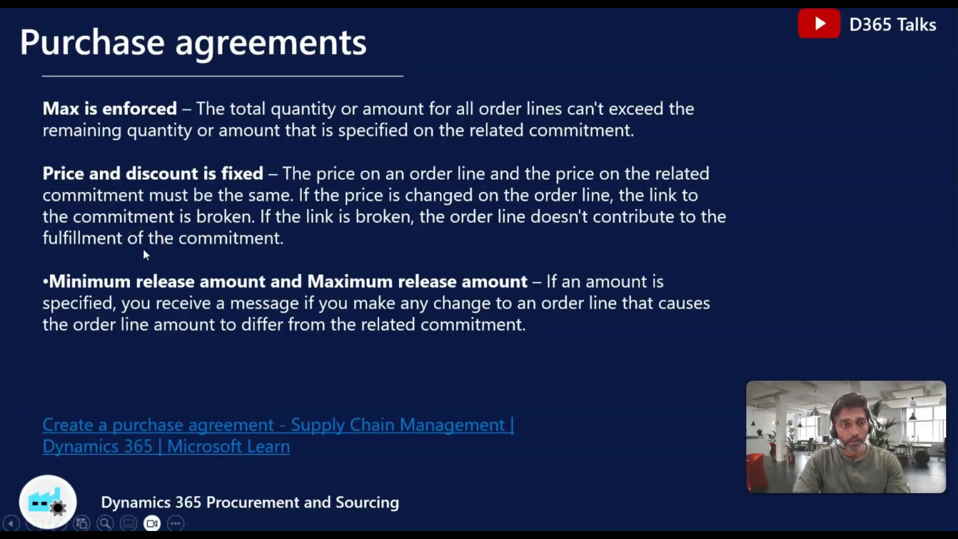
key("Right")
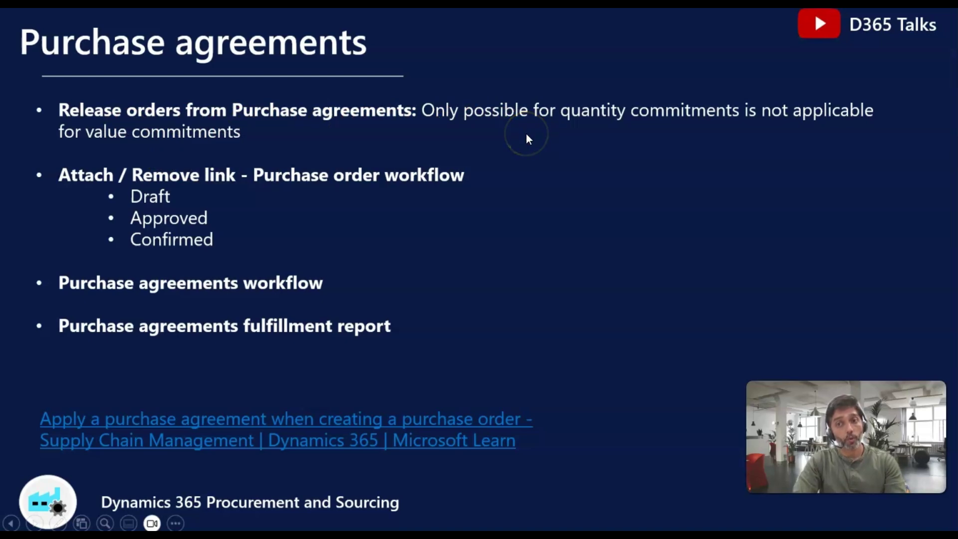
Switch to Finance and Operations and start a new purchase agreement for vendor account 104 with the Blanket purchase agreement classification
key("alt+Tab")
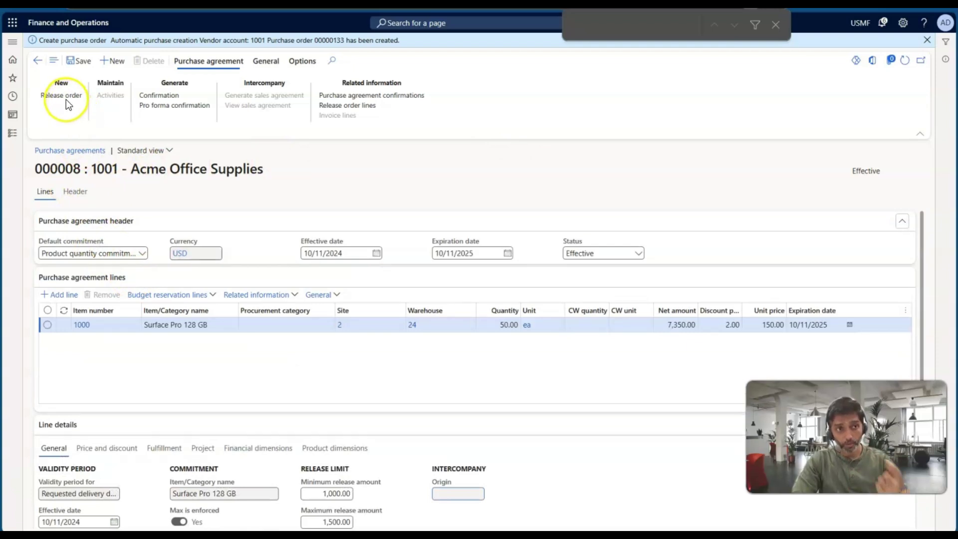
left_click(37, 61)
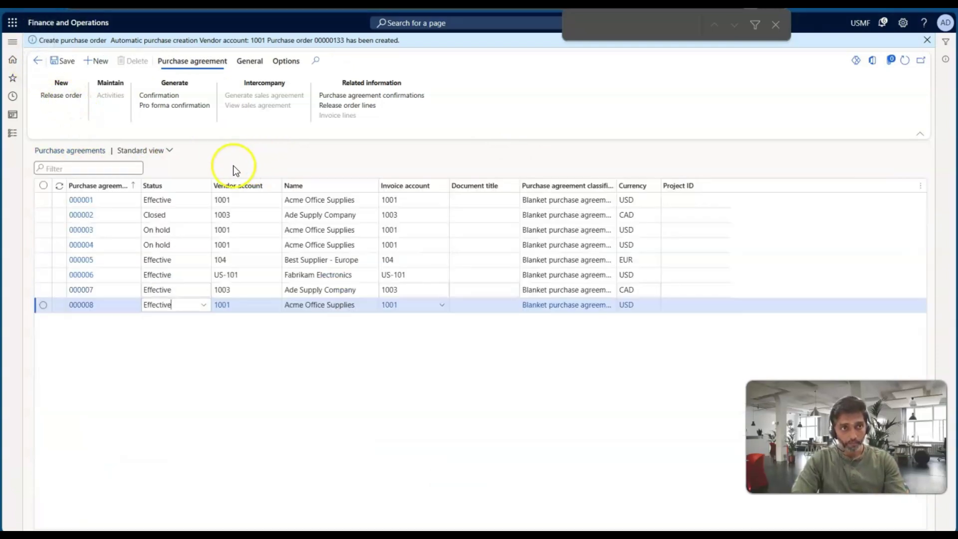
left_click(97, 61)
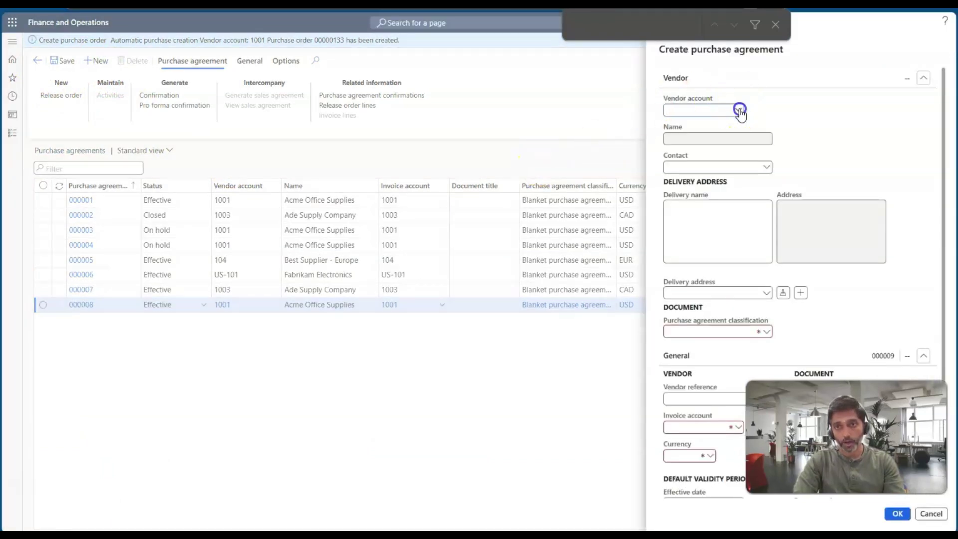
left_click(739, 110)
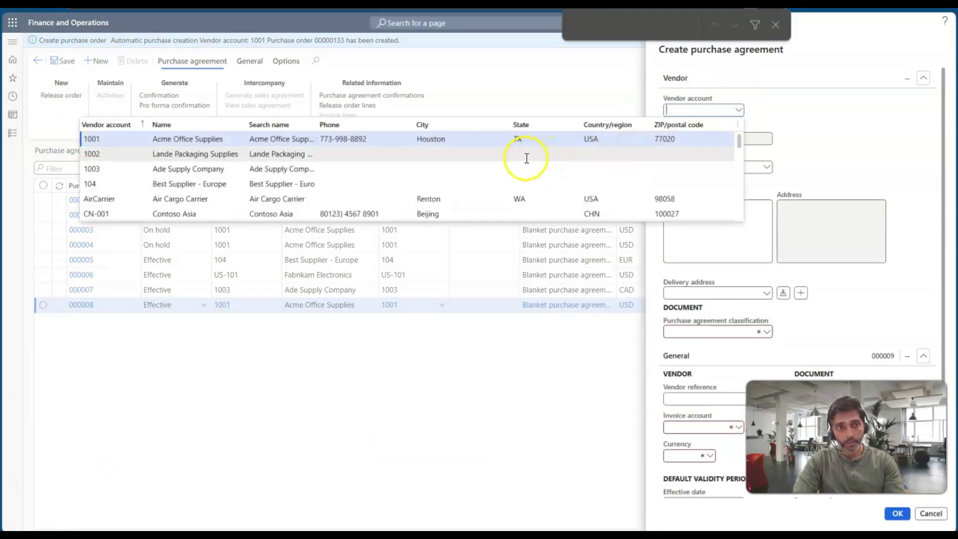
left_click(515, 181)
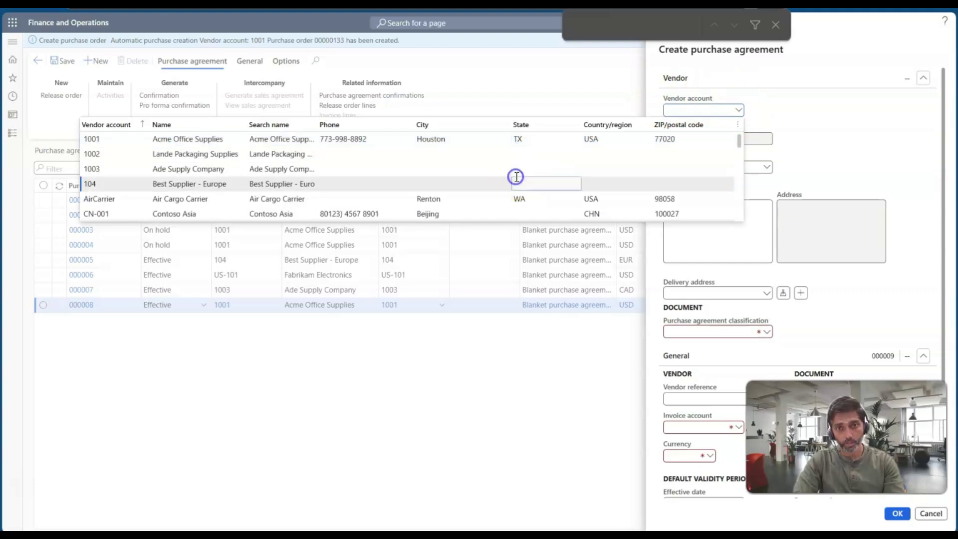
left_click(766, 332)
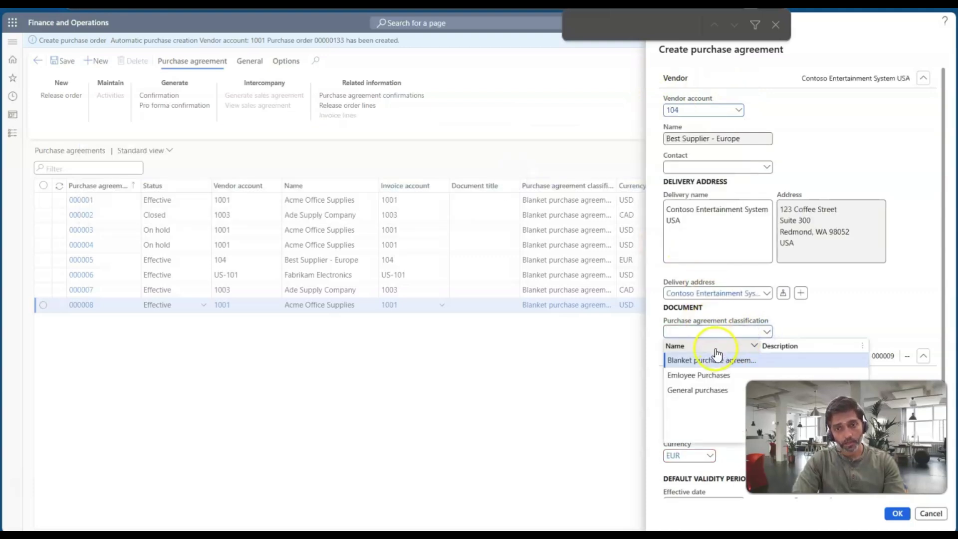
left_click(693, 360)
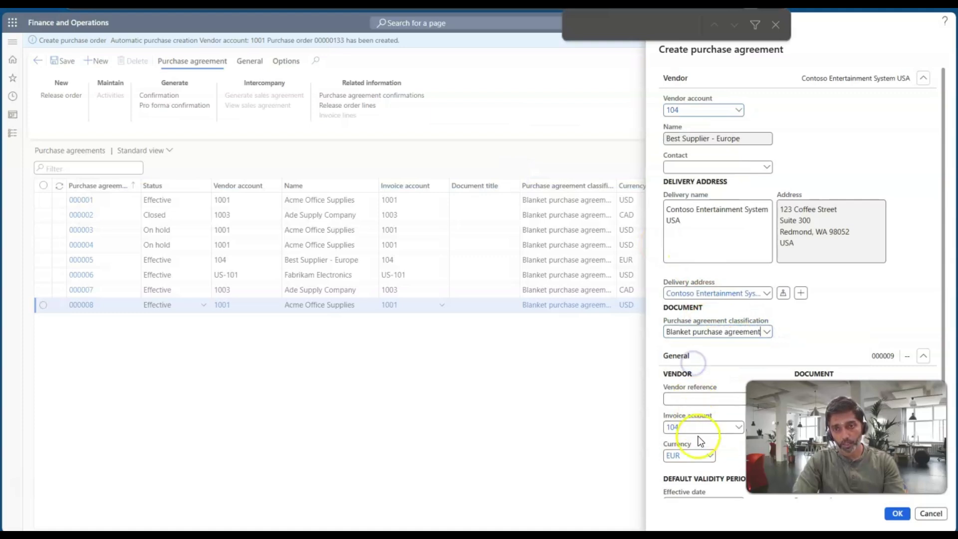
Set the new agreement's expiration date to 10/11/2025 and default commitment to Product value commitment, and create it
scroll(699, 439, "down", 1)
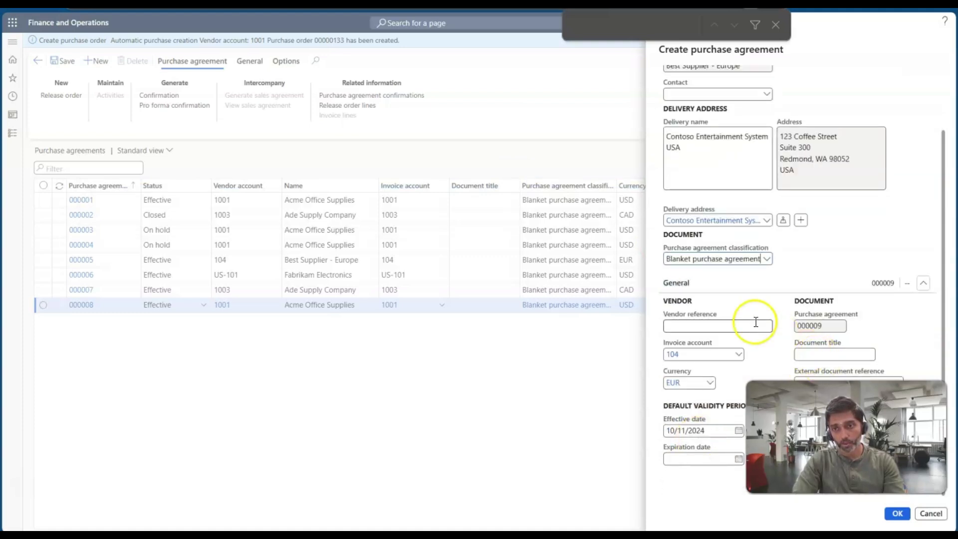
left_click(738, 458)
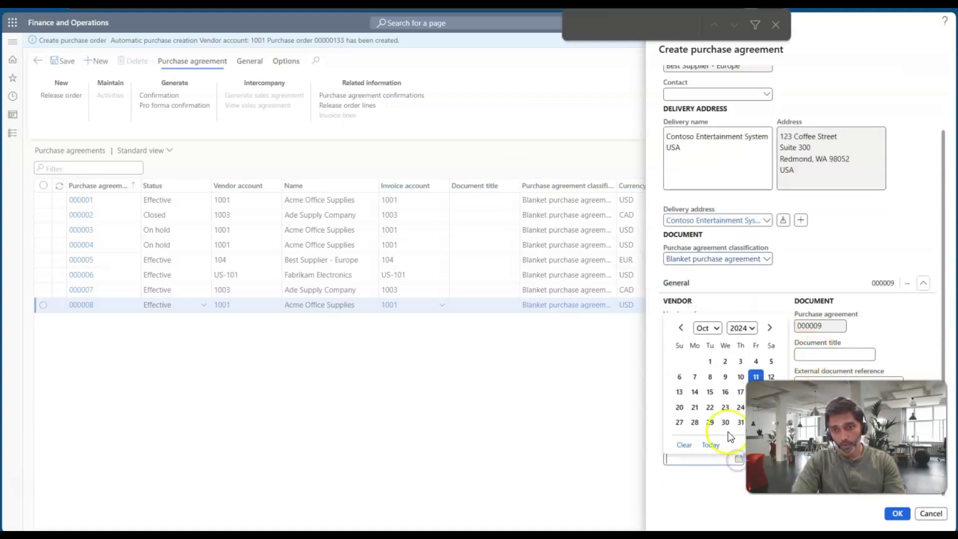
left_click(754, 377)
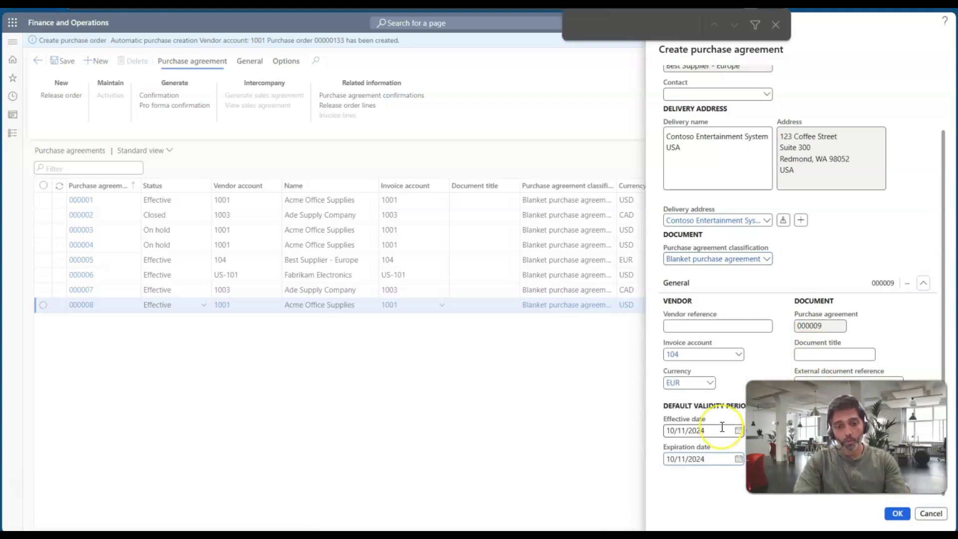
left_click(809, 325)
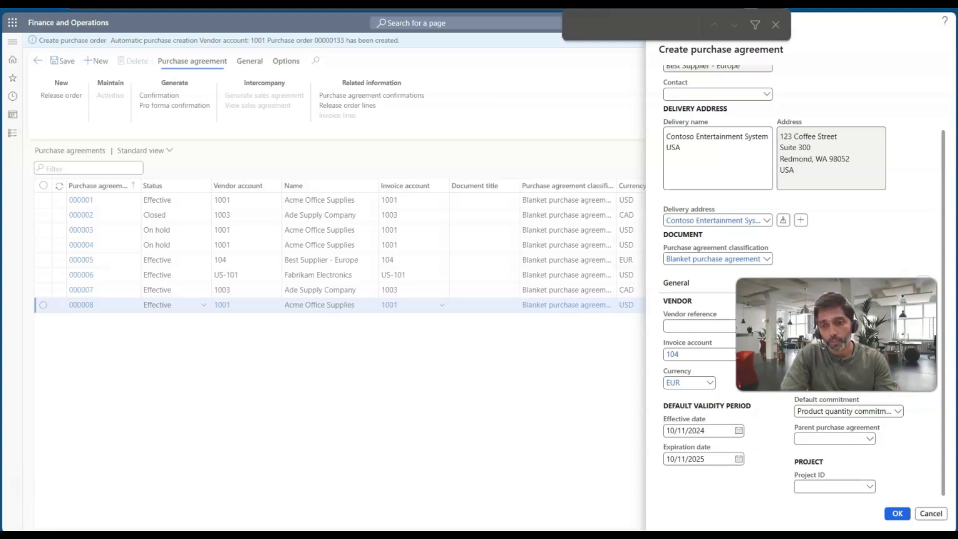
left_click(897, 412)
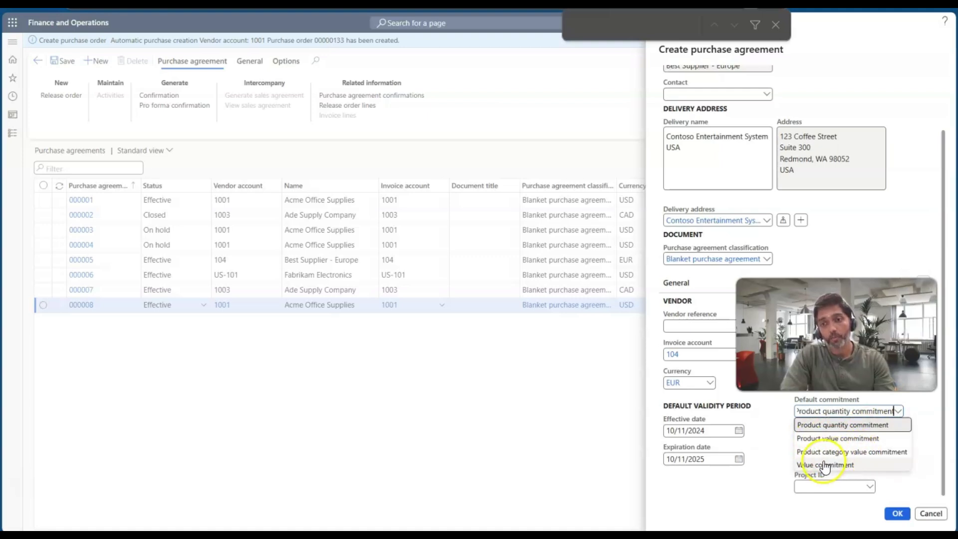
left_click(836, 439)
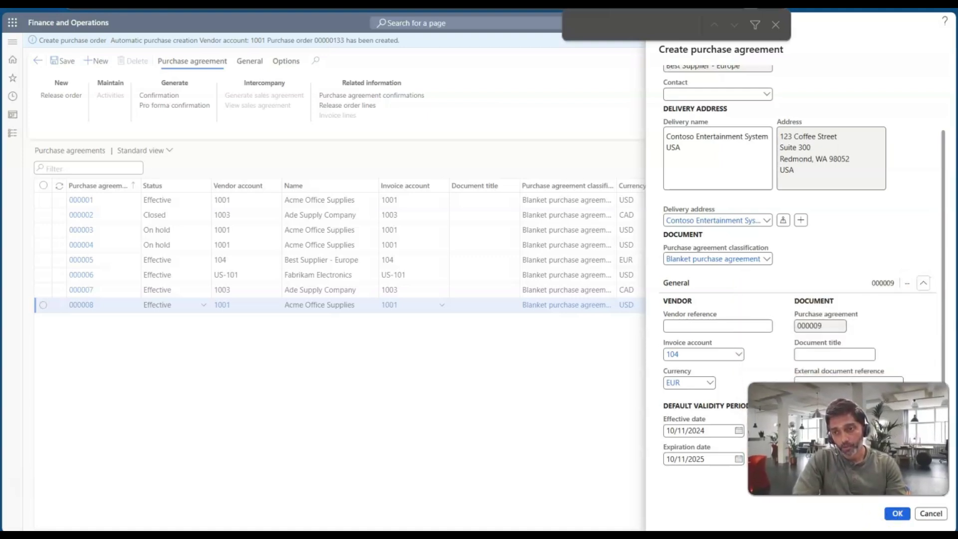
left_click(895, 510)
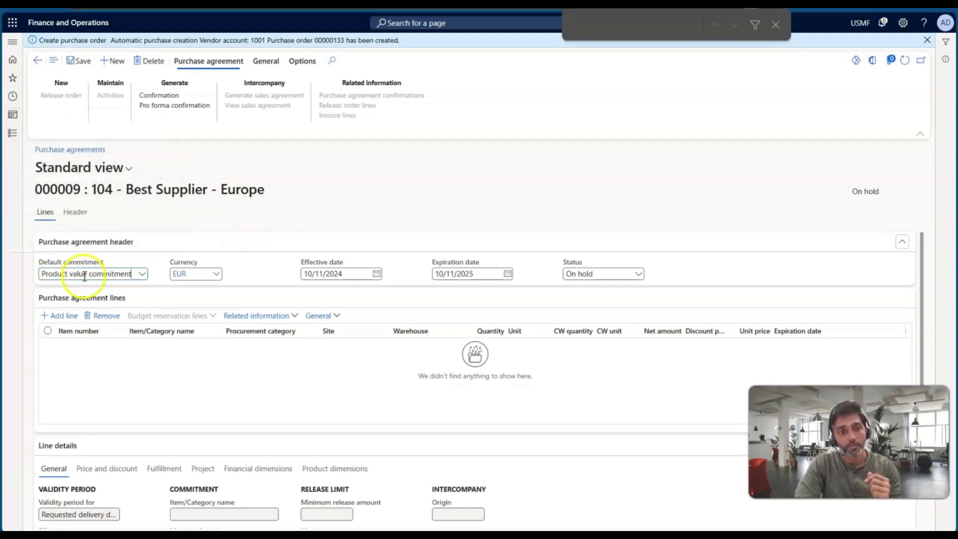
Add an agreement line for item 1000, Surface Pro 128 GB, with site 1 and warehouse 12
left_click(62, 316)
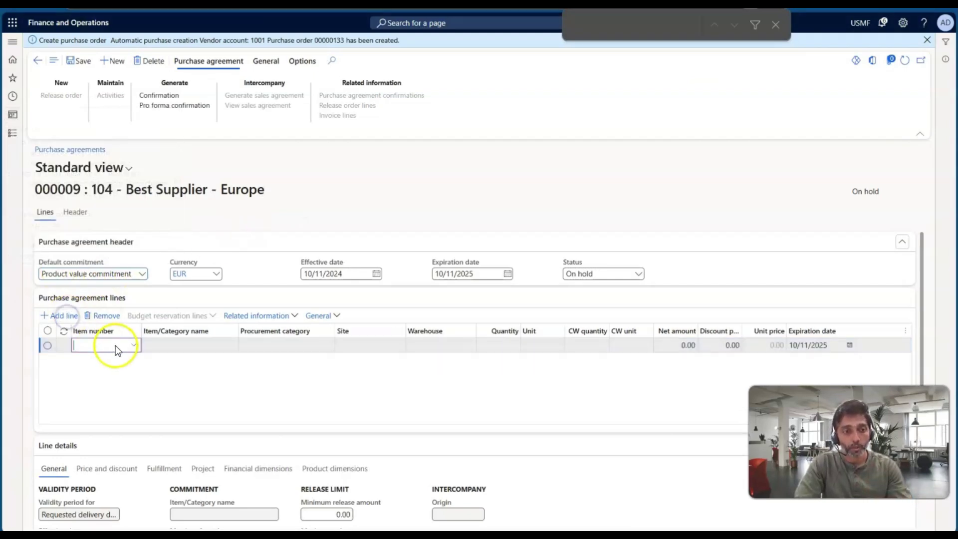
left_click(133, 345)
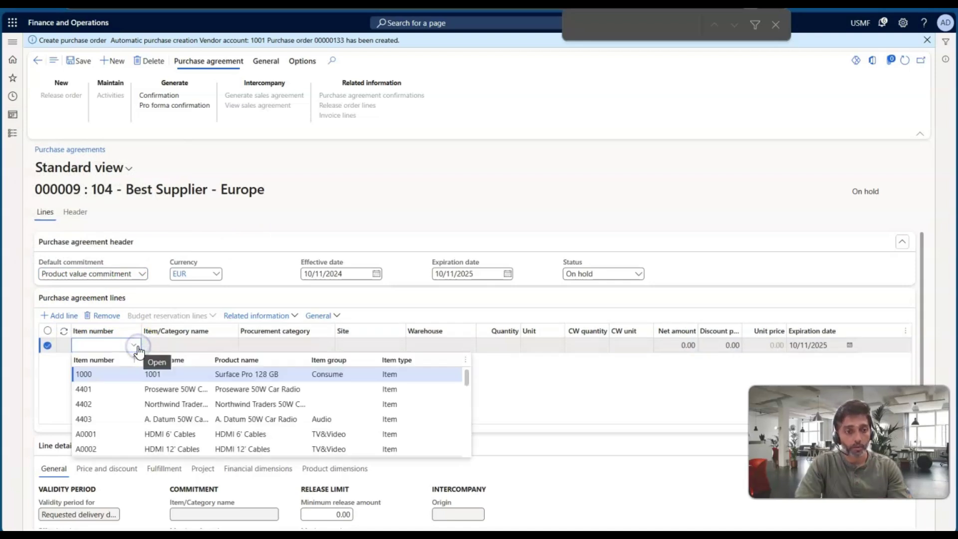
left_click(119, 373)
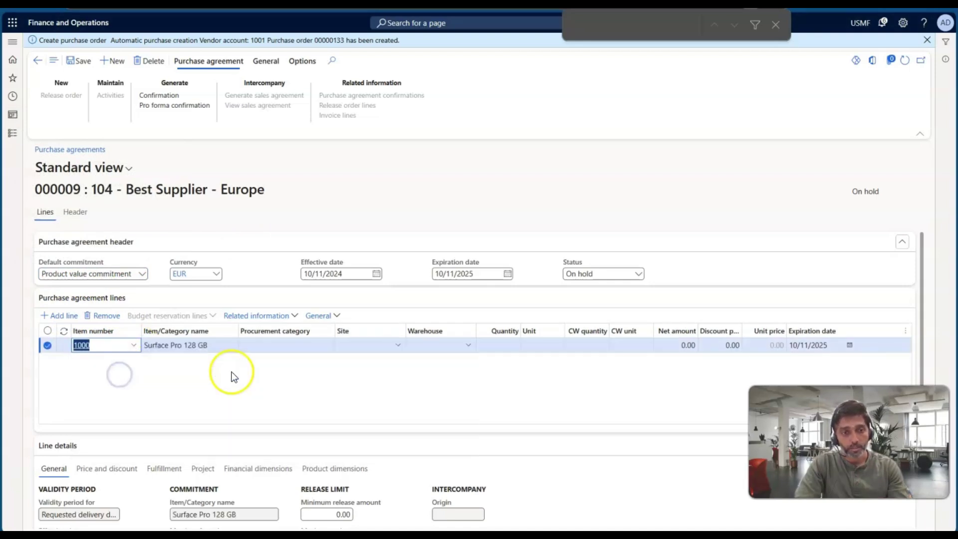
left_click(378, 352)
type("1")
key("Tab")
type("12")
key("Tab")
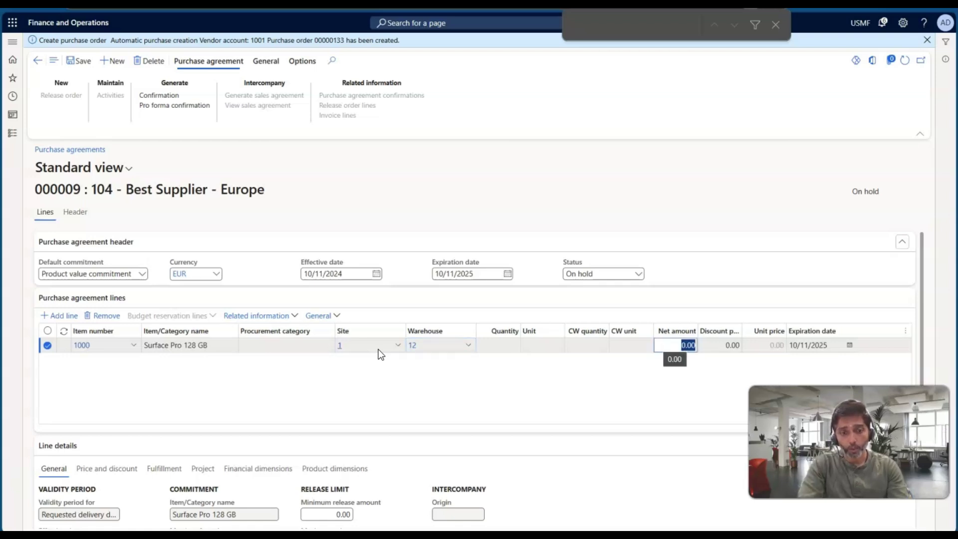
Set the agreement line's net amount to 10,000 and its discount percentage to 2
type("10000")
key("Tab")
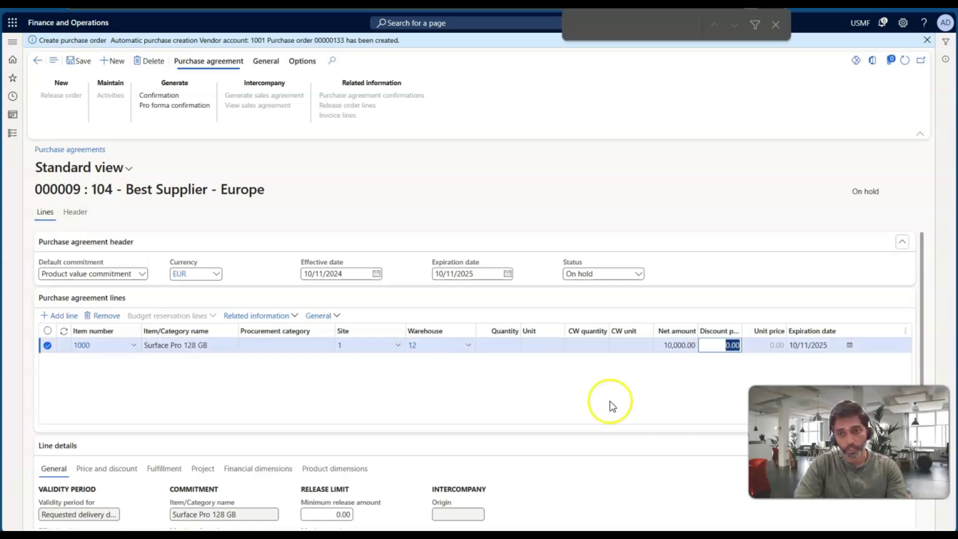
type("2")
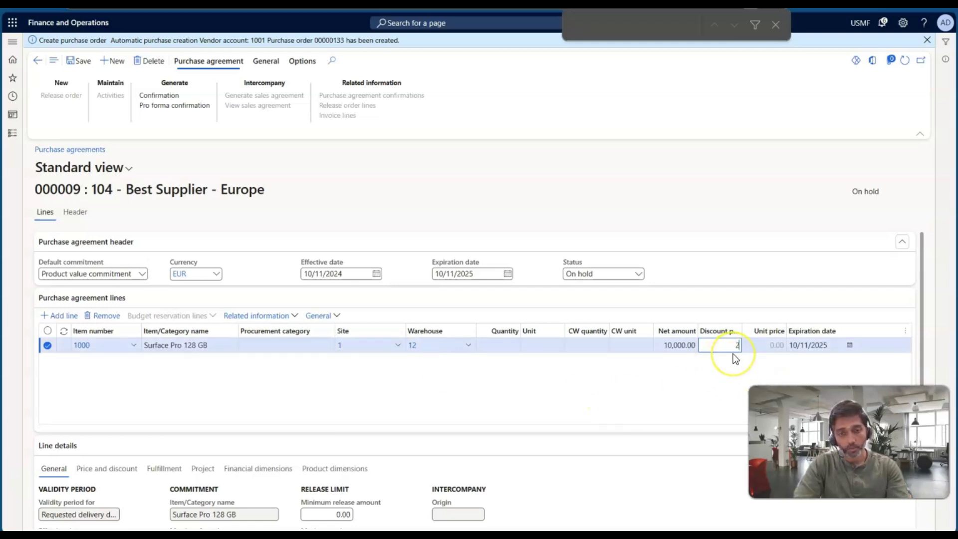
key("Tab")
scroll(382, 405, "down", 2)
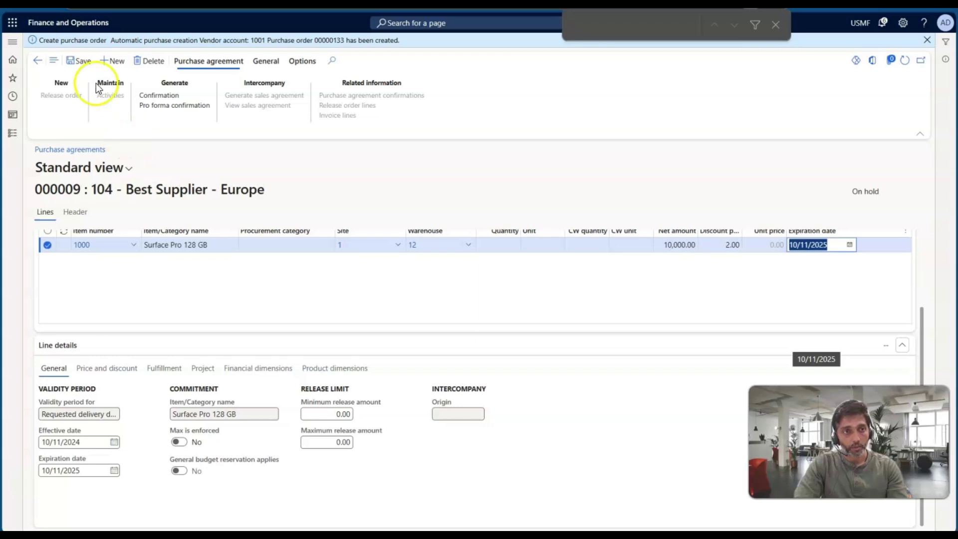
Save the purchase agreement and generate its confirmation with the agreement marked as effective
left_click(77, 61)
scroll(376, 285, "up", 1)
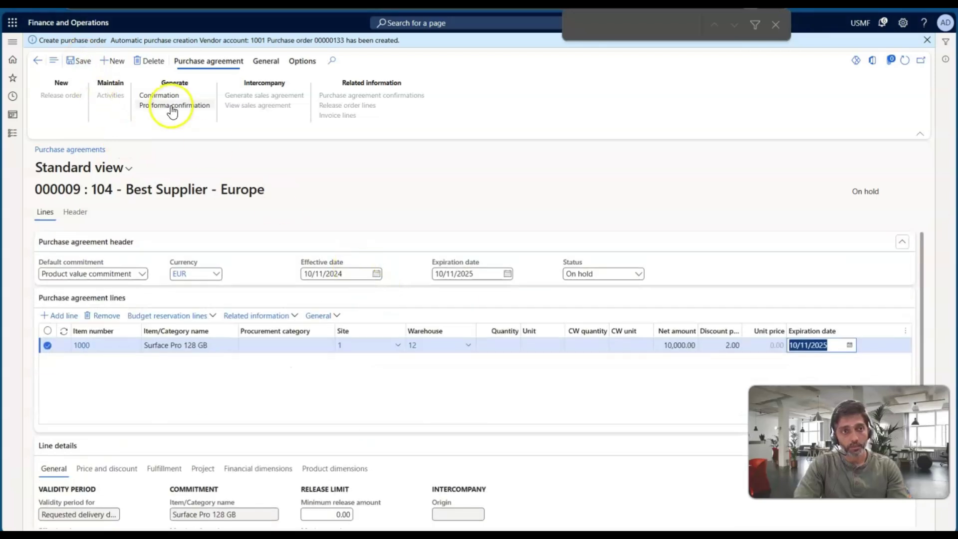
left_click(157, 95)
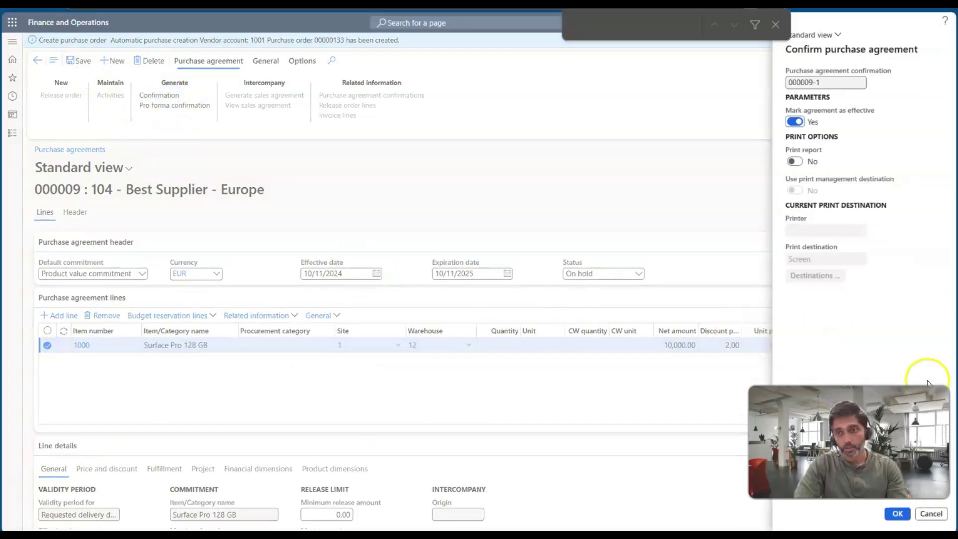
left_click(890, 514)
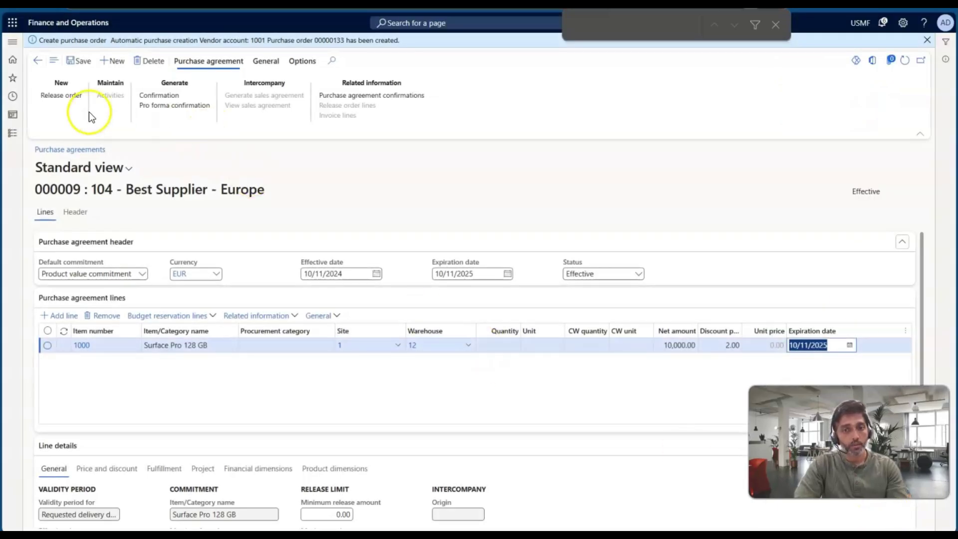
Check the value agreement's release order form for available lines, cancel it, and switch to the PowerPoint slide show
left_click(49, 95)
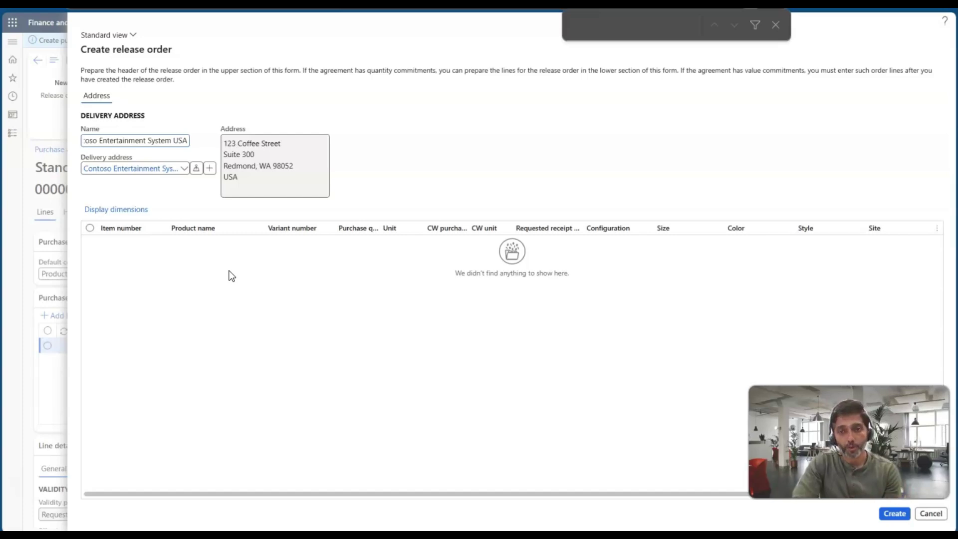
left_click(930, 513)
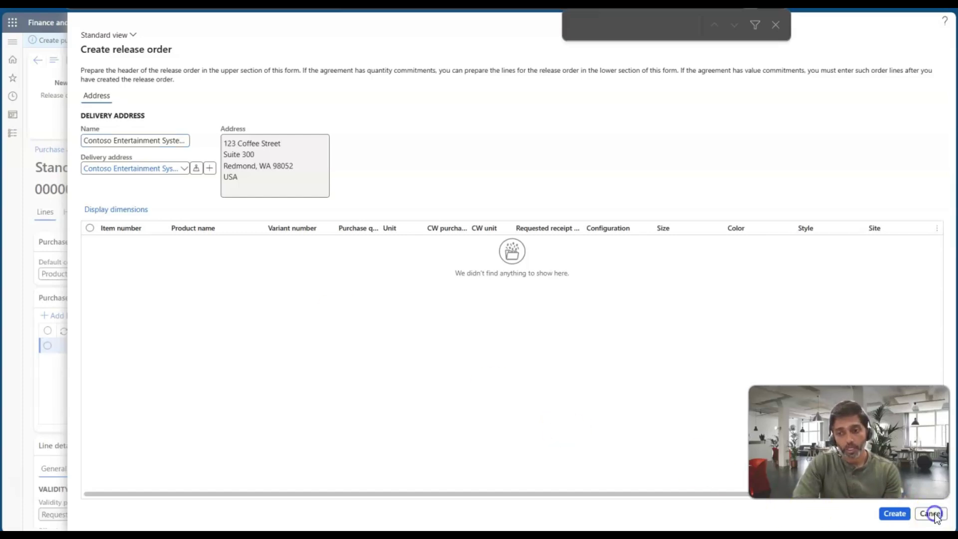
left_click(302, 301)
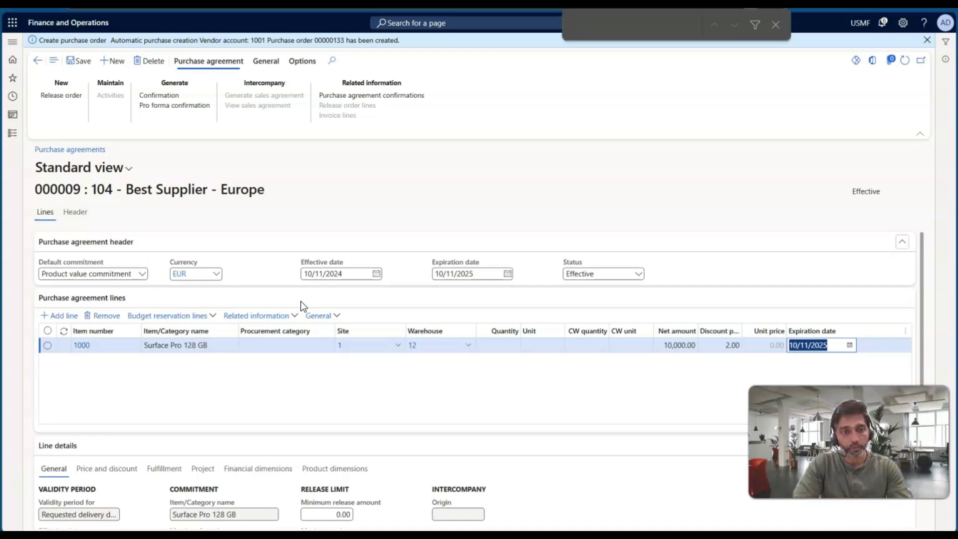
key("alt+Tab")
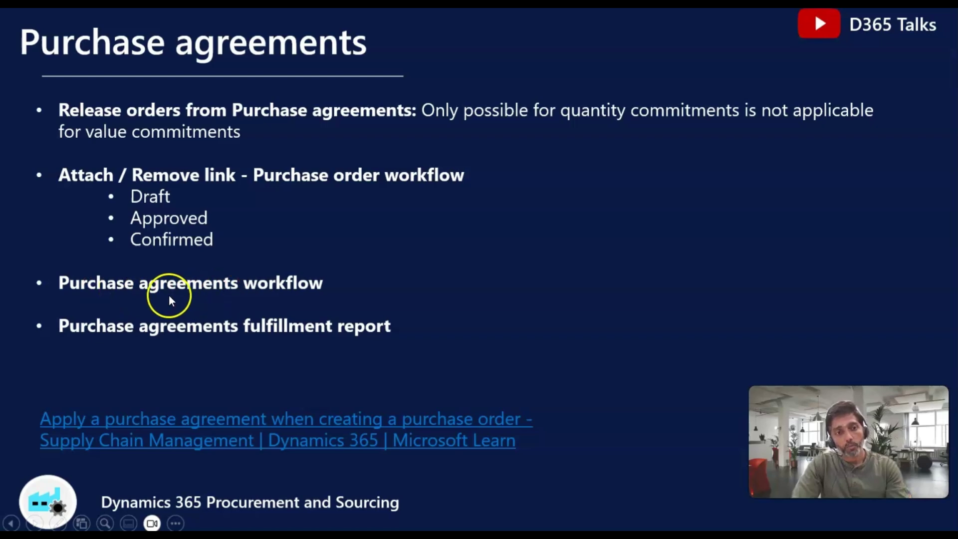
Switch back to Finance and Operations and open the Procurement and sourcing workflows page
key("alt+Tab")
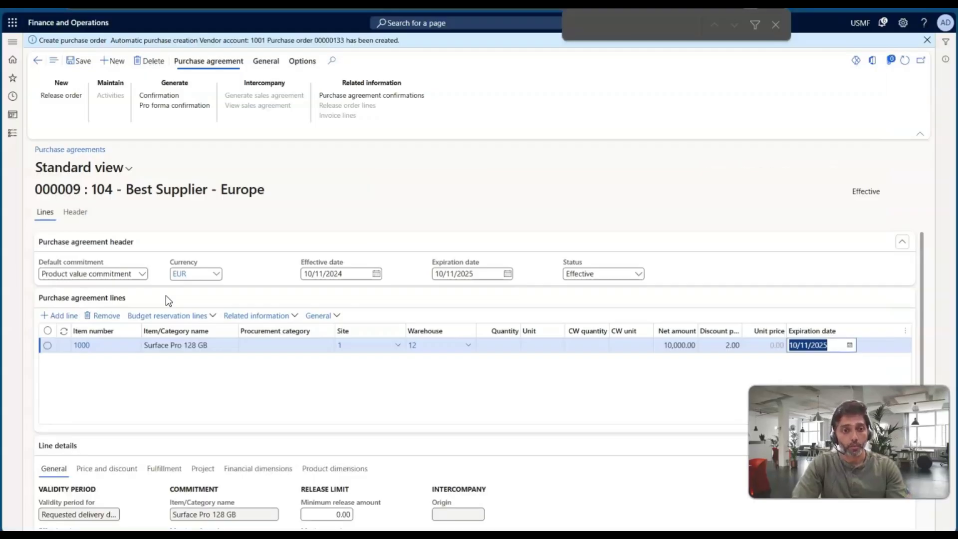
left_click(14, 134)
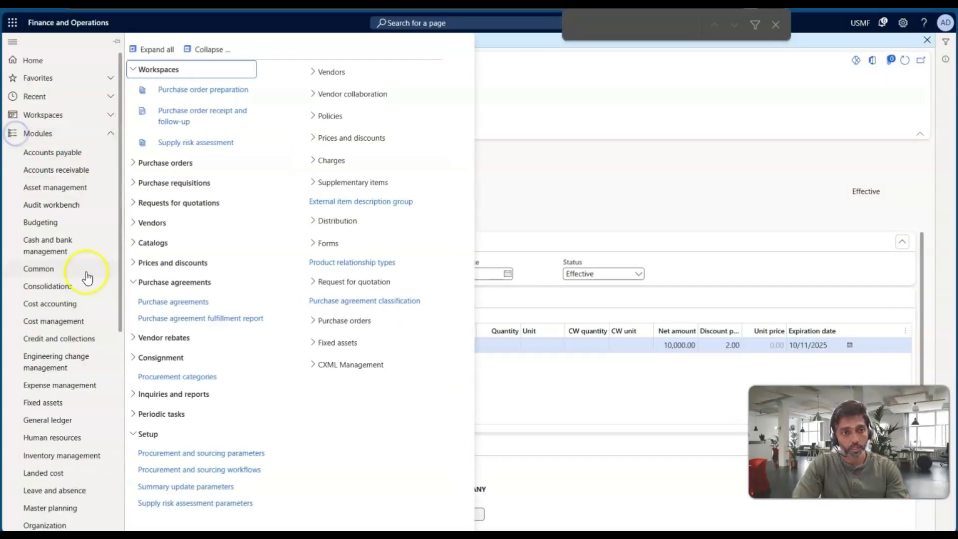
scroll(85, 291, "down", 3)
scroll(75, 300, "down", 3)
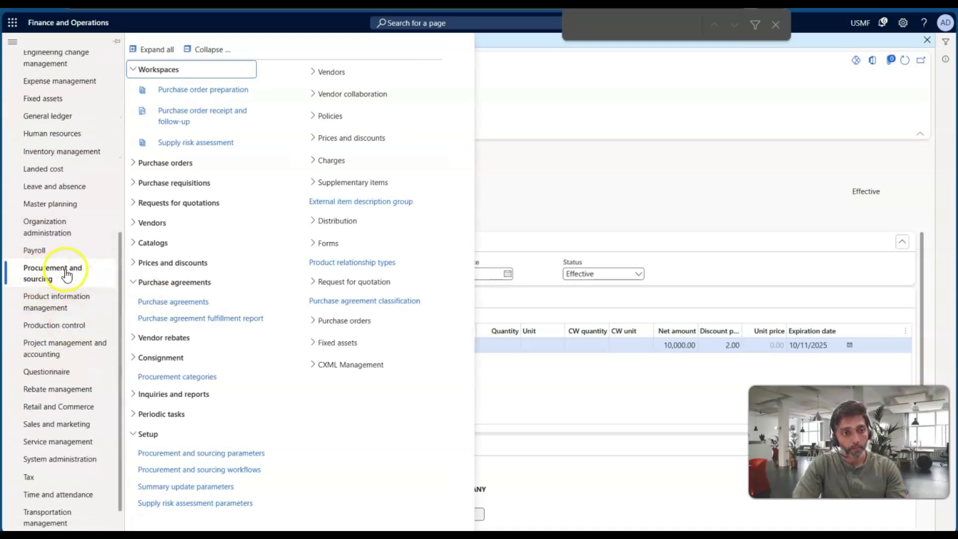
left_click(208, 474)
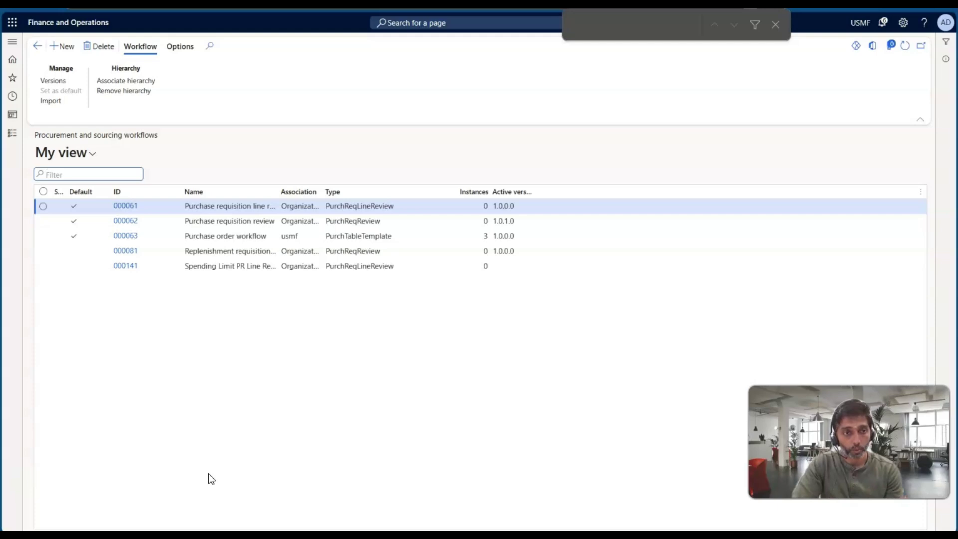
Review the workflow types offered for a new workflow, close the list, and return to the PowerPoint slide show
left_click(65, 48)
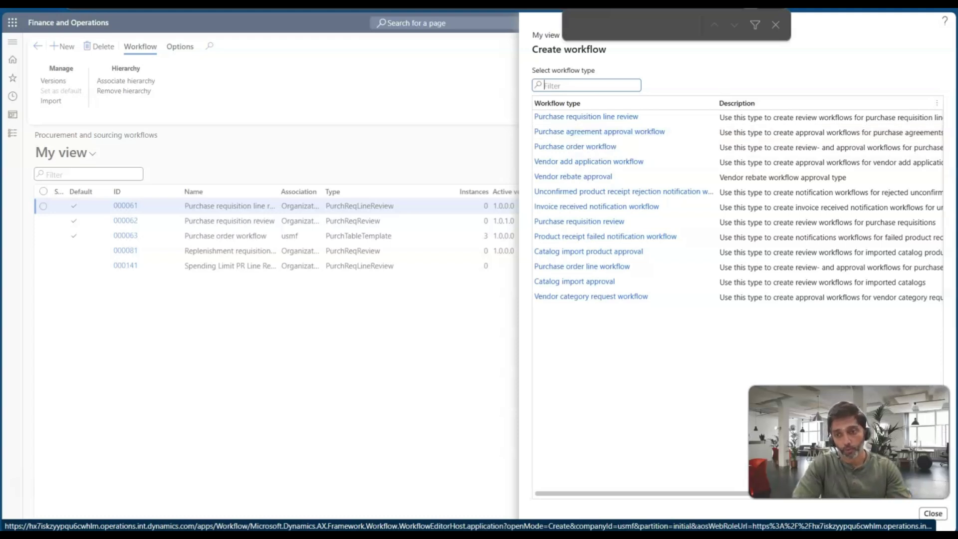
left_click(932, 513)
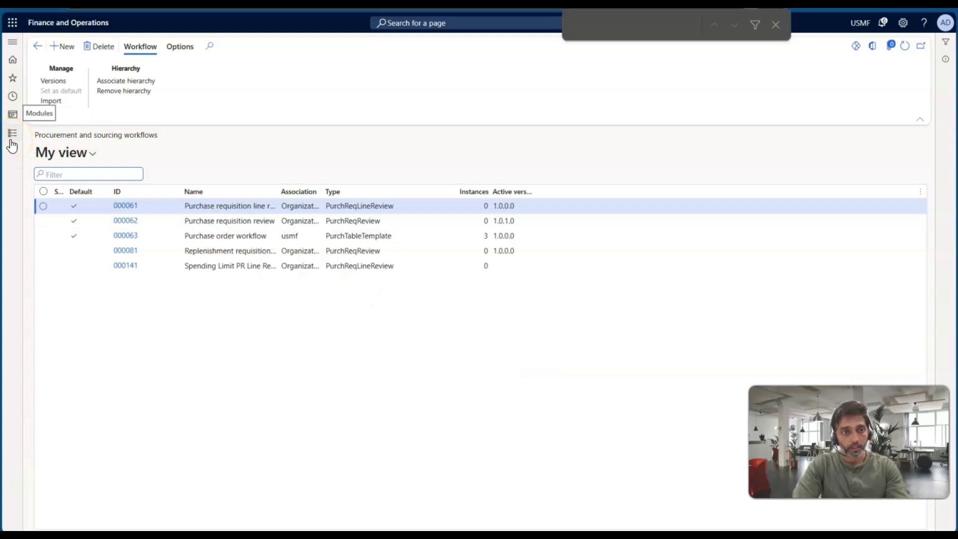
key("alt+Tab")
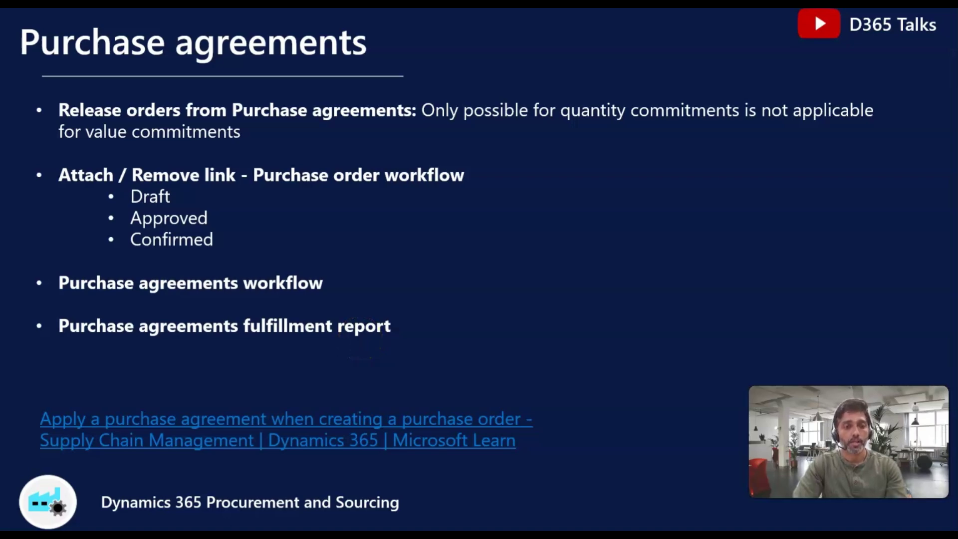
Switch to Finance and Operations and open the Purchase agreement fulfillment report in Procurement and sourcing
key("alt+Tab")
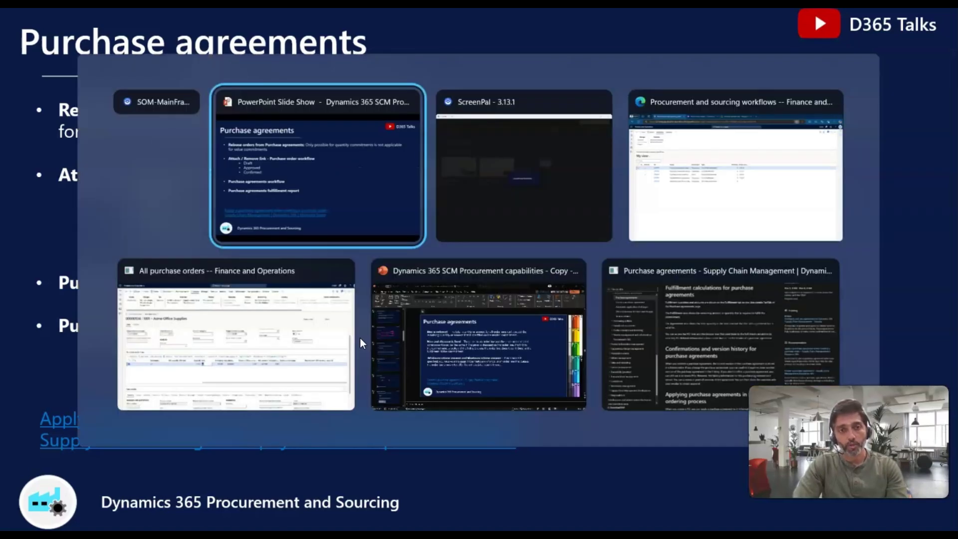
key("alt+Tab")
key("alt+Tab")
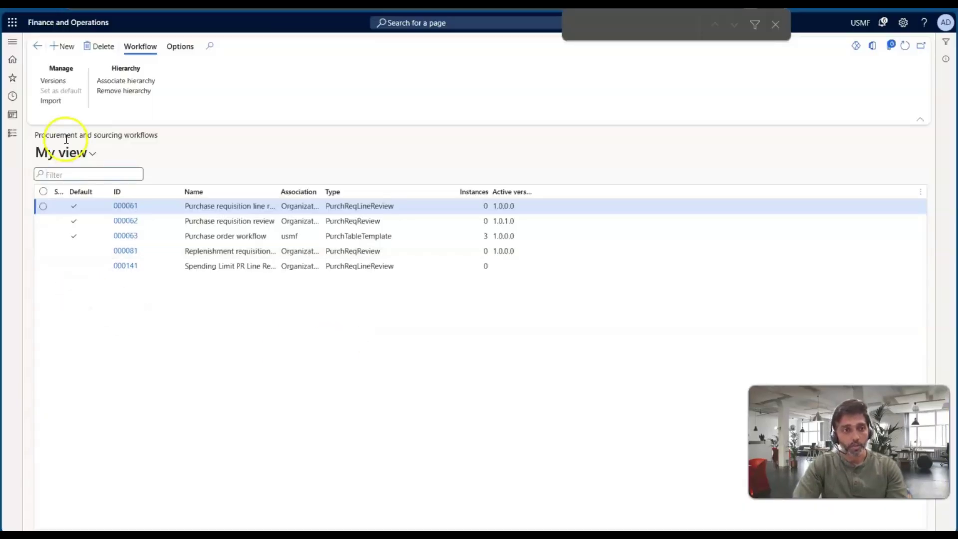
left_click(13, 134)
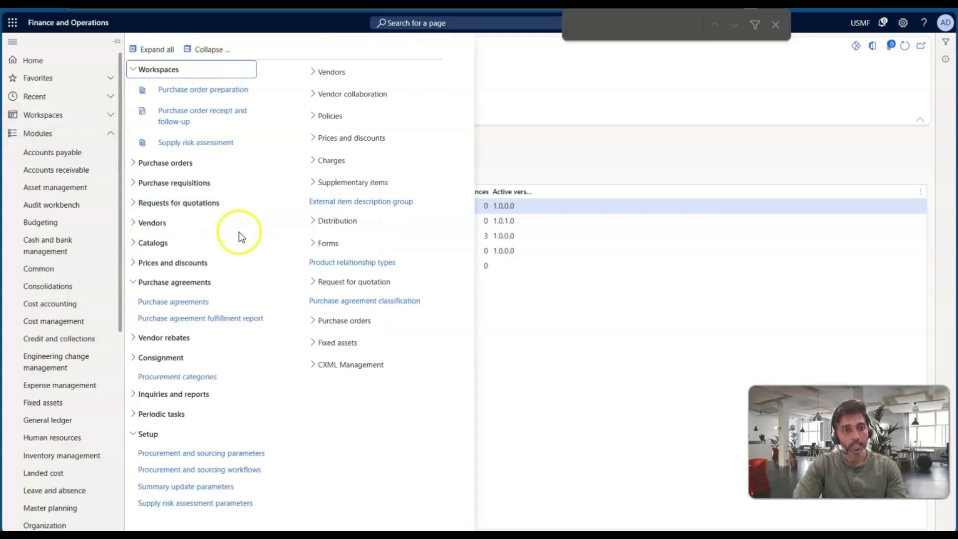
scroll(67, 302, "down", 5)
scroll(68, 302, "down", 1)
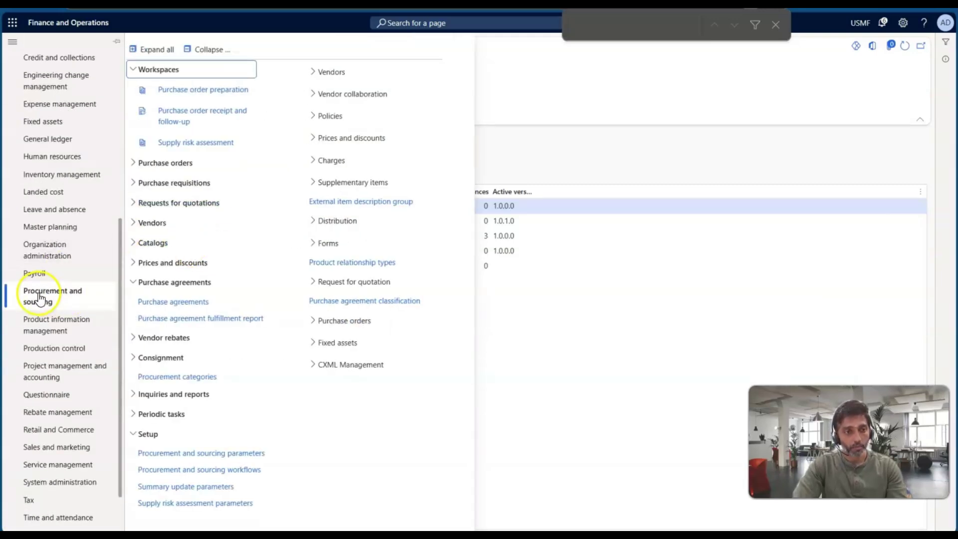
left_click(200, 320)
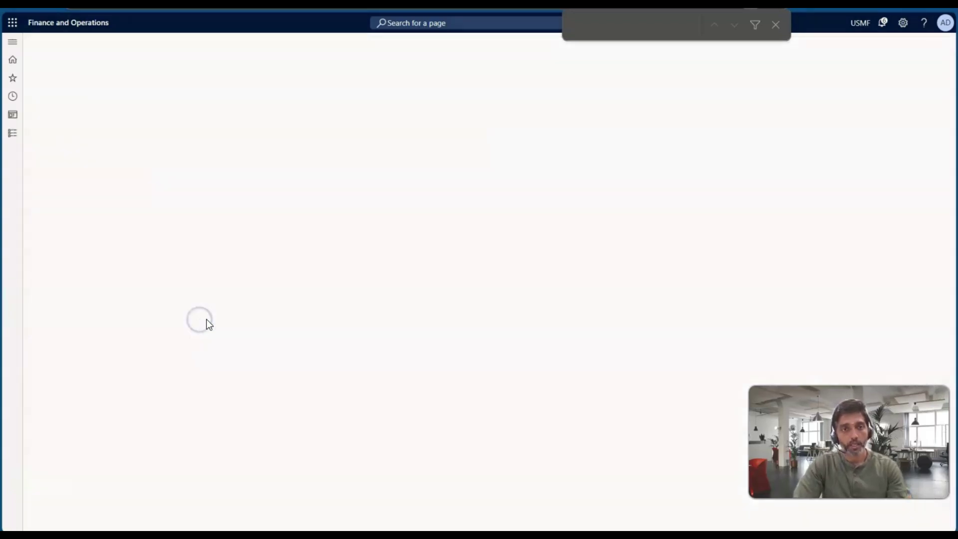
left_click(286, 250)
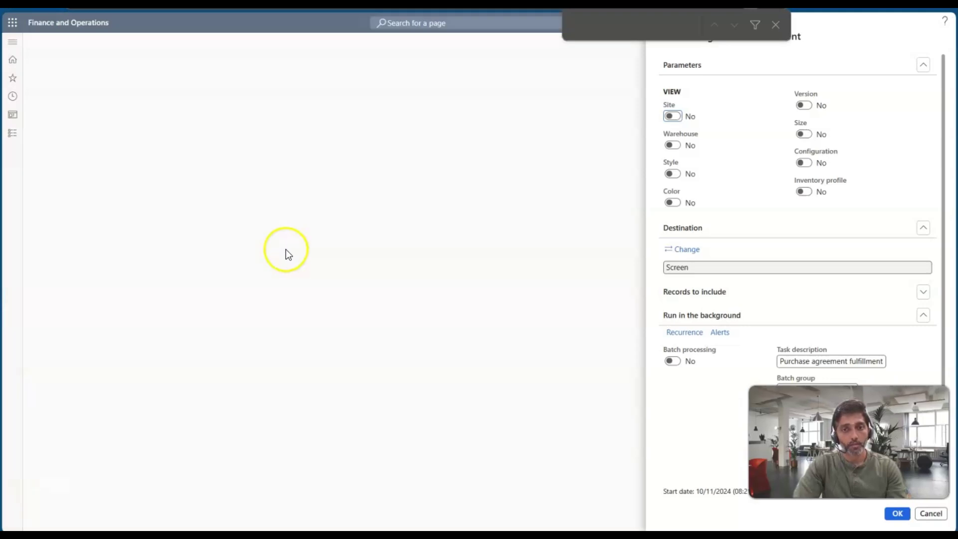
Include the Site and Warehouse dimensions in the fulfillment report's view parameters
left_click(687, 255)
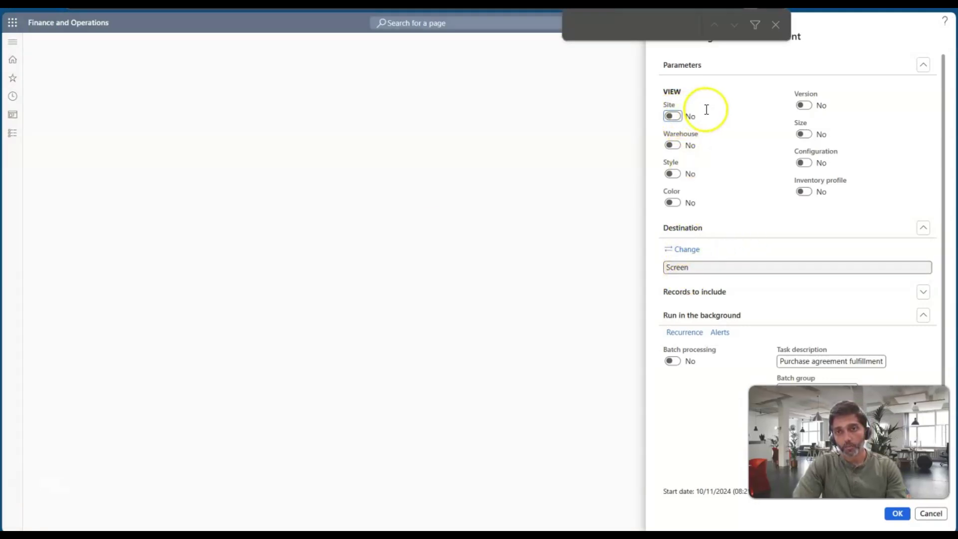
left_click(674, 117)
left_click(673, 146)
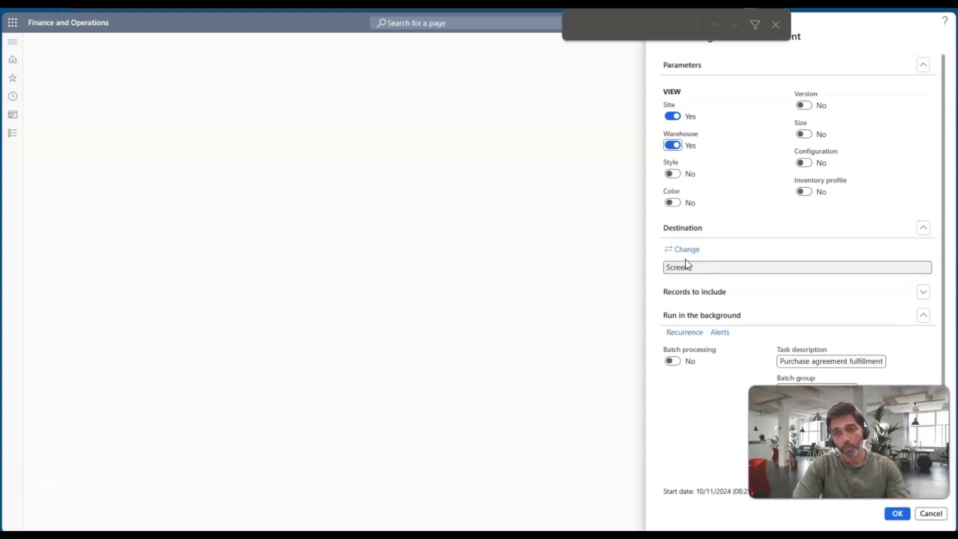
Filter the report's records by vendor account, choosing Acme Office Supplies as the criterion
left_click(690, 299)
left_click(676, 312)
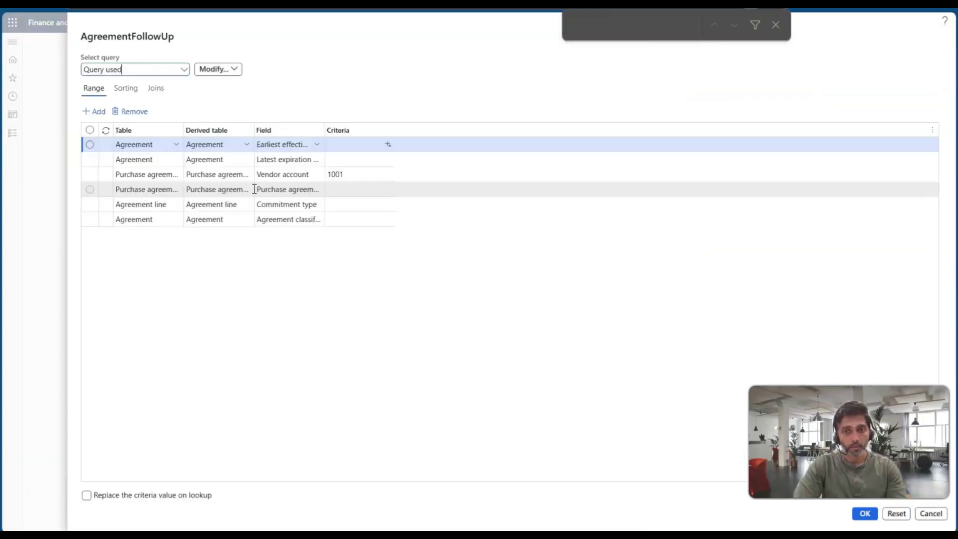
left_click(350, 177)
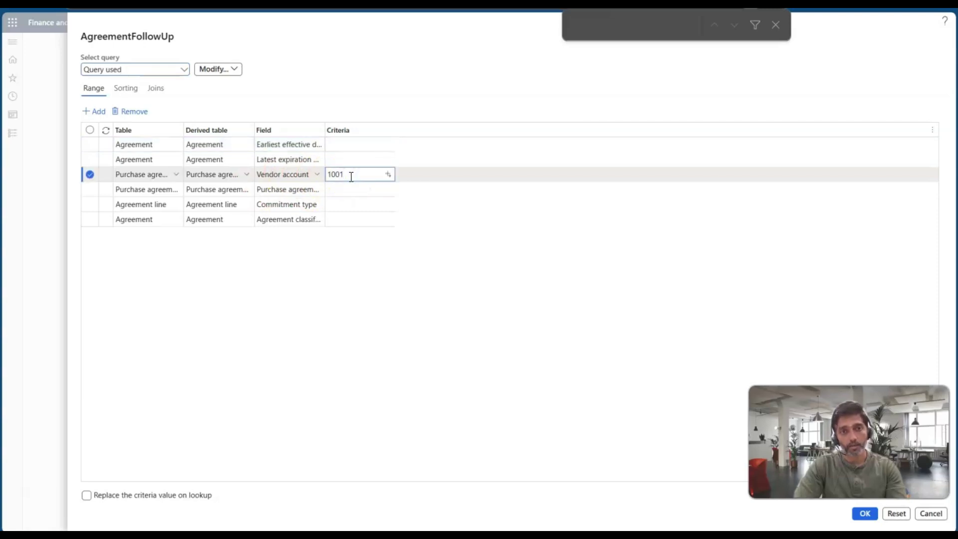
key("BackSpace")
key("BackSpace")
key("BackSpace")
key("BackSpace")
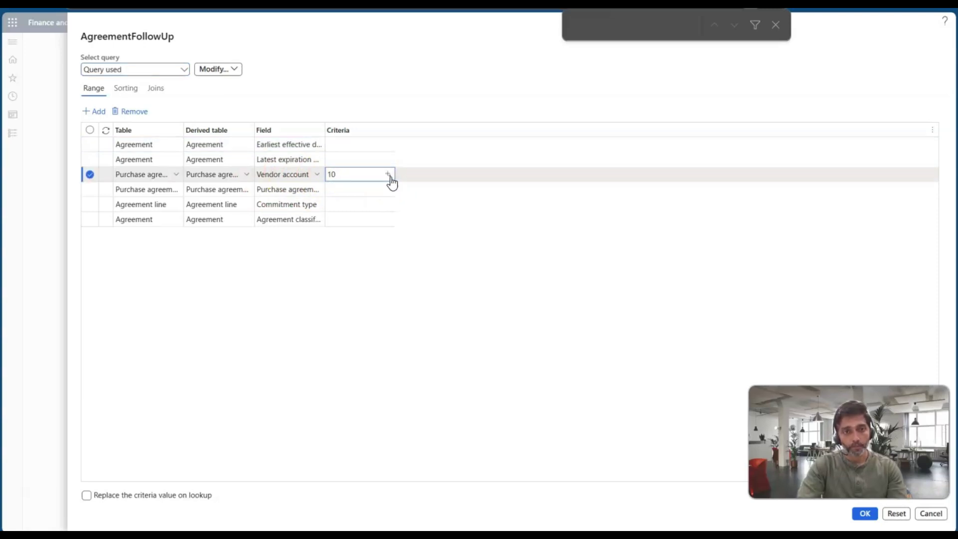
left_click(391, 176)
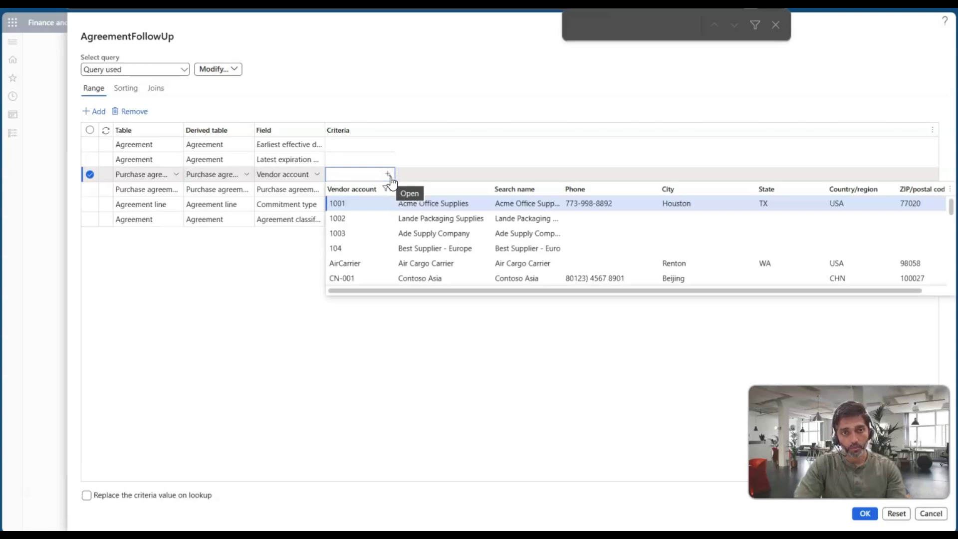
left_click(376, 202)
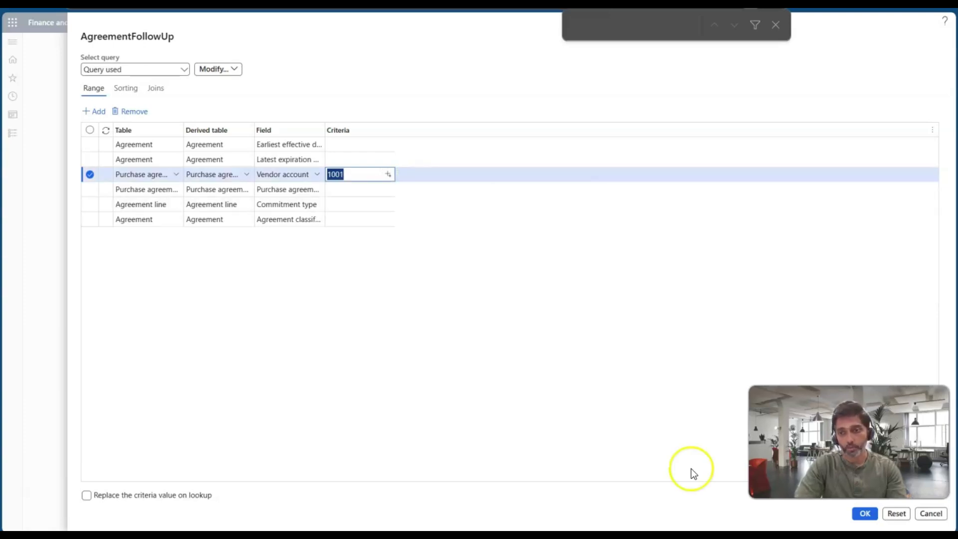
left_click(858, 514)
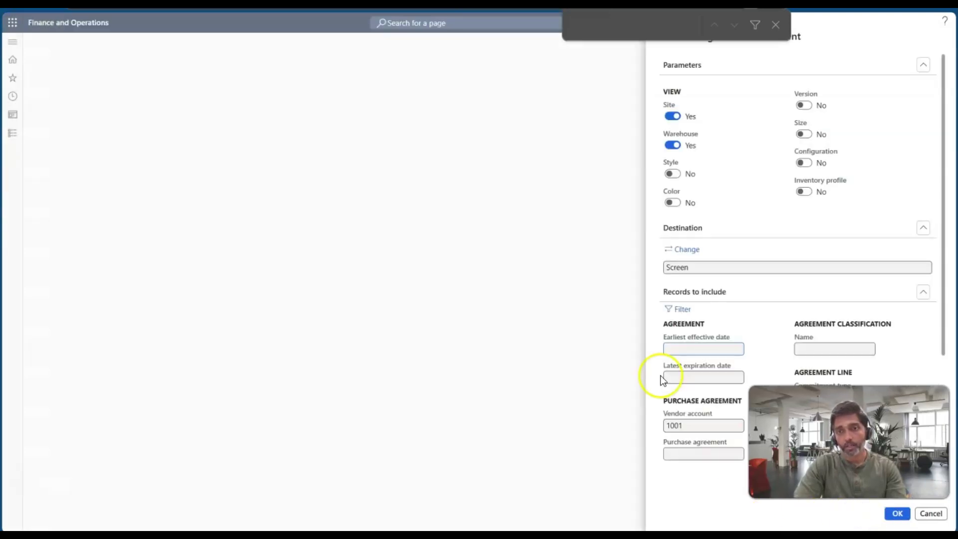
Generate the fulfillment report on screen and review the invoiced, released, received and remaining figures across its pages
scroll(670, 399, "down", 4)
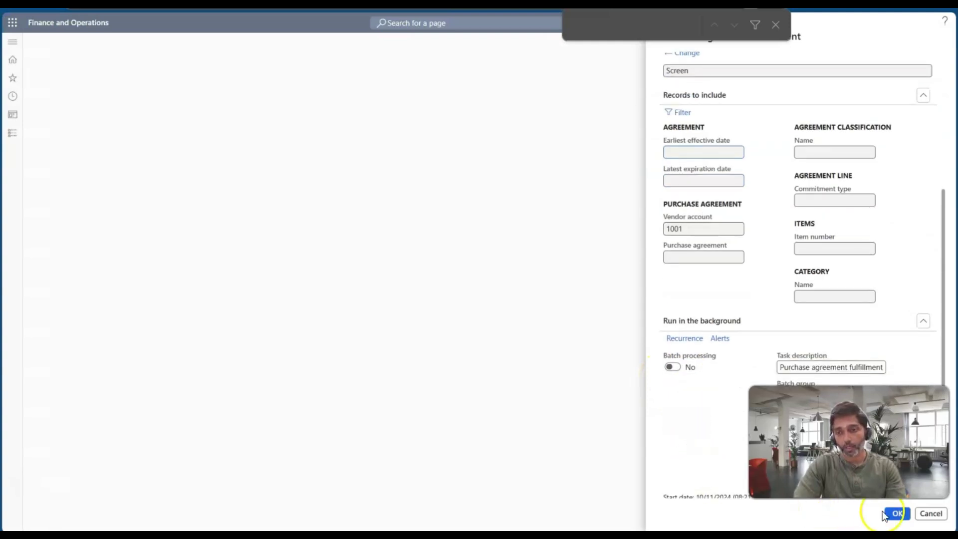
left_click(896, 513)
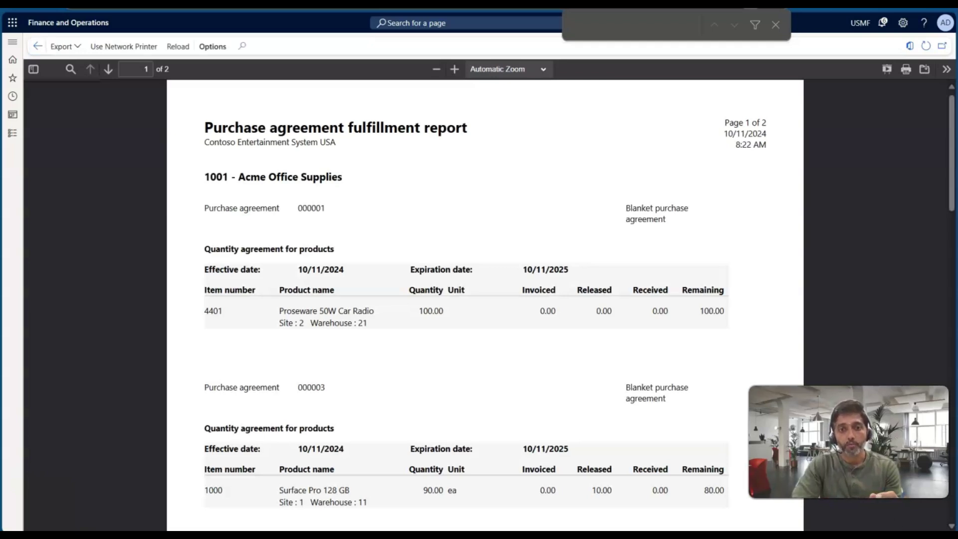
scroll(450, 320, "down", 2)
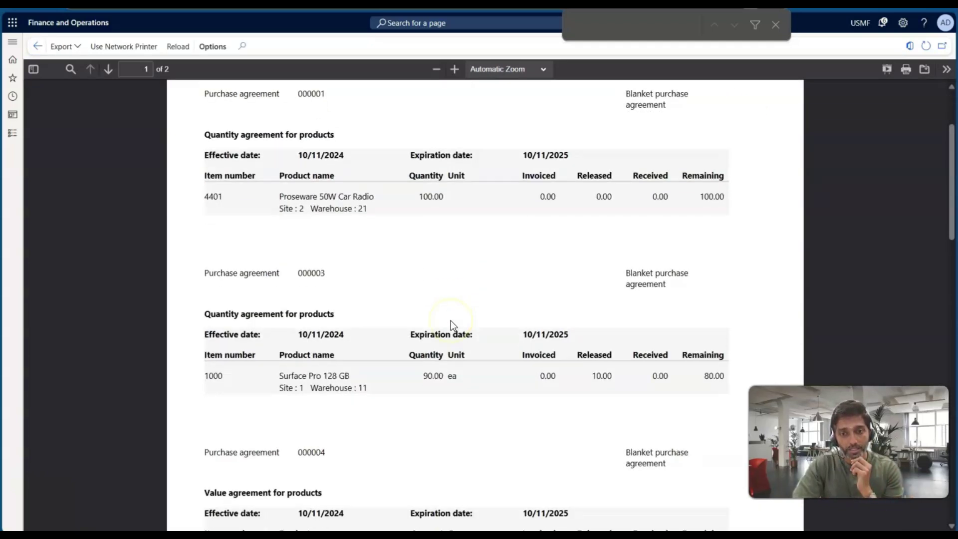
scroll(418, 349, "down", 6)
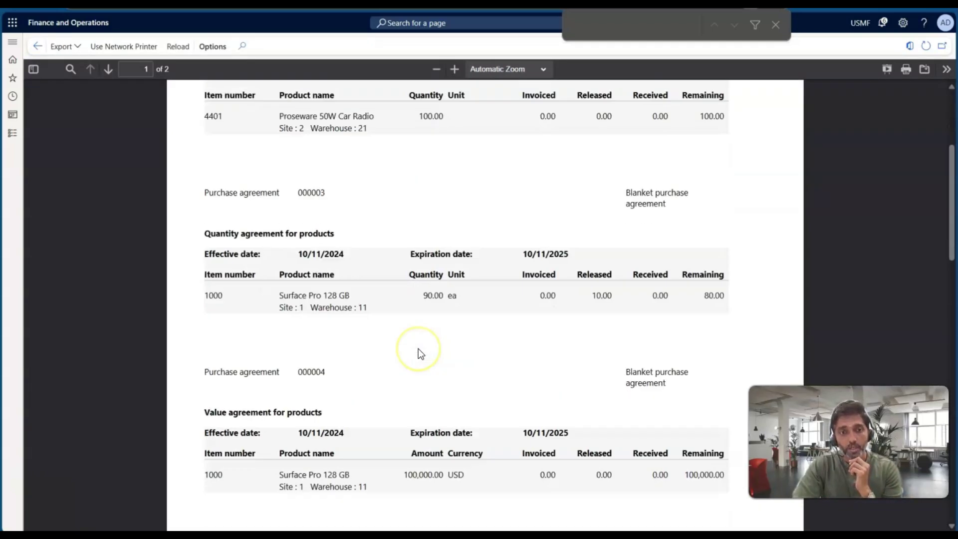
scroll(418, 349, "down", 3)
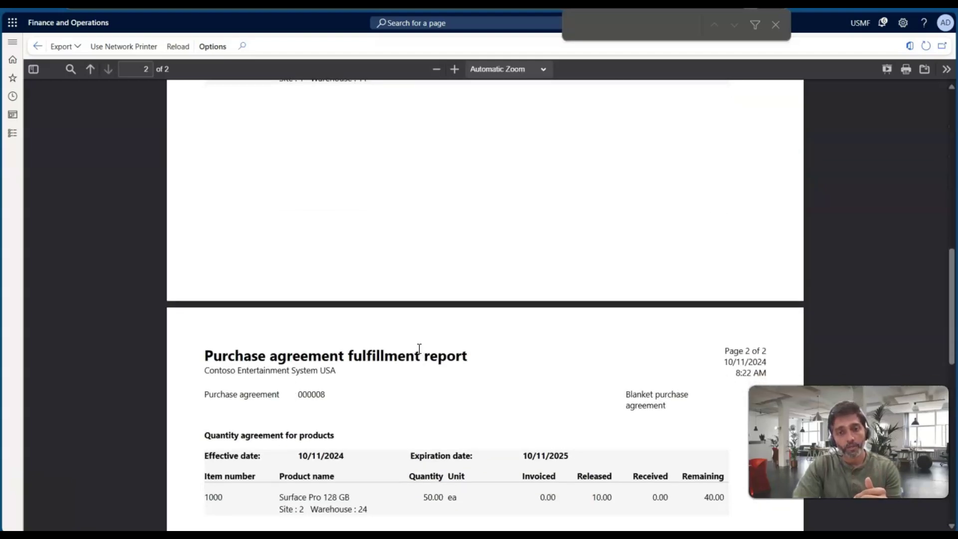
scroll(418, 349, "up", 5)
scroll(418, 349, "up", 6)
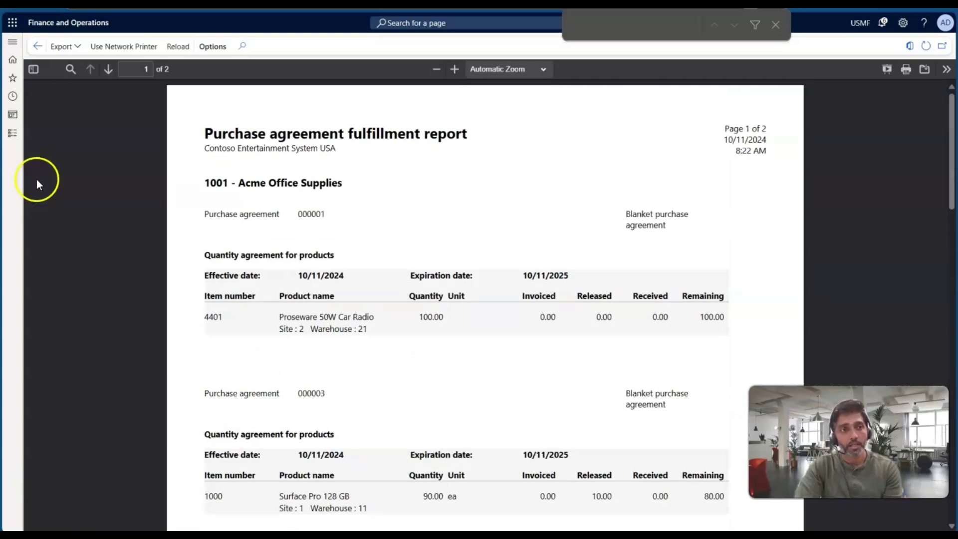
Check which export formats are offered for the fulfillment report, then close the list
left_click(62, 46)
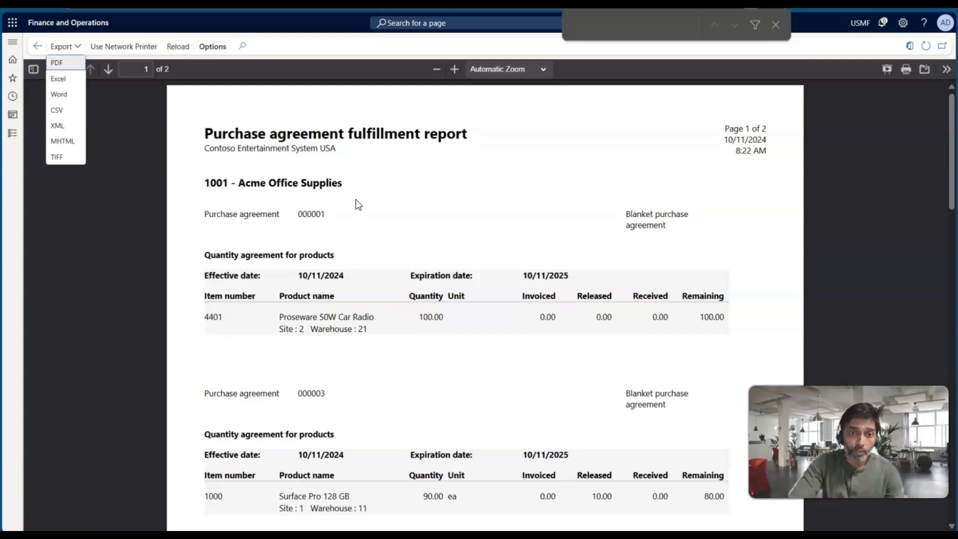
left_click(305, 195)
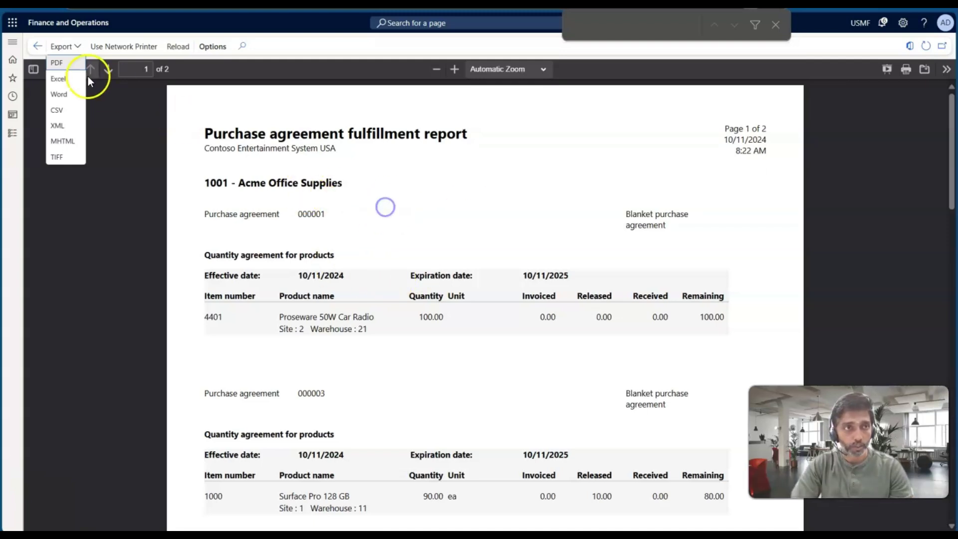
left_click(40, 46)
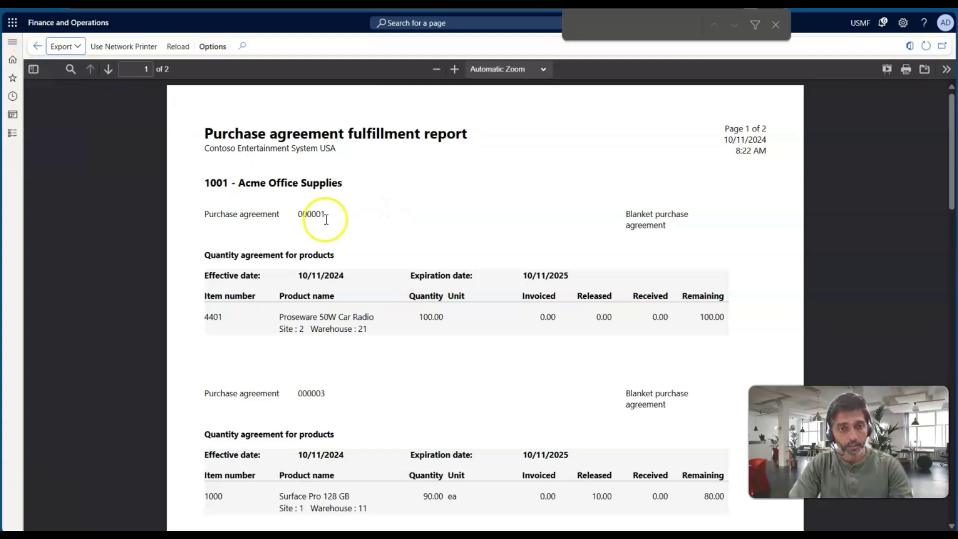
Switch to the PowerPoint slide show and advance past the purchase agreement slides to the Next Episode slide
key("alt+Tab")
key("alt+Tab")
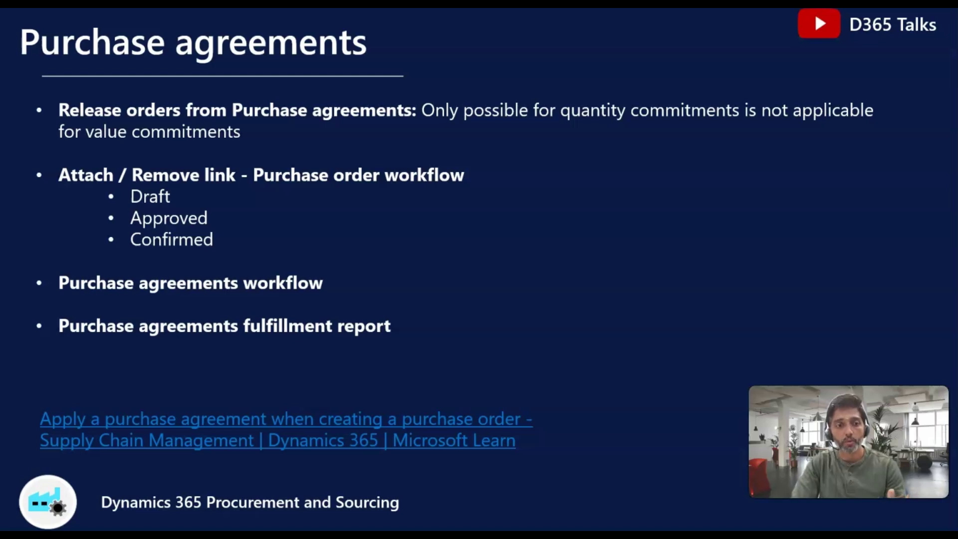
key("Right")
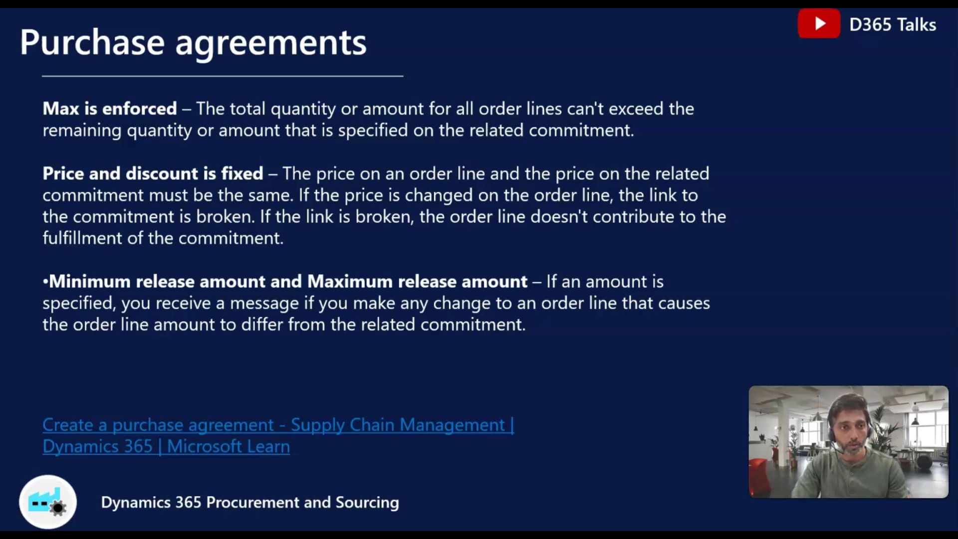
key("Right")
key("Right")
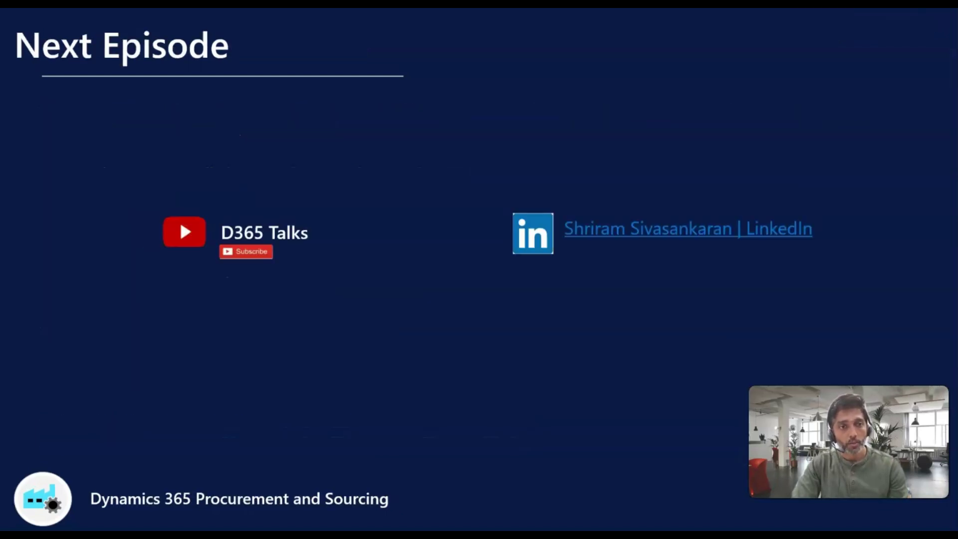